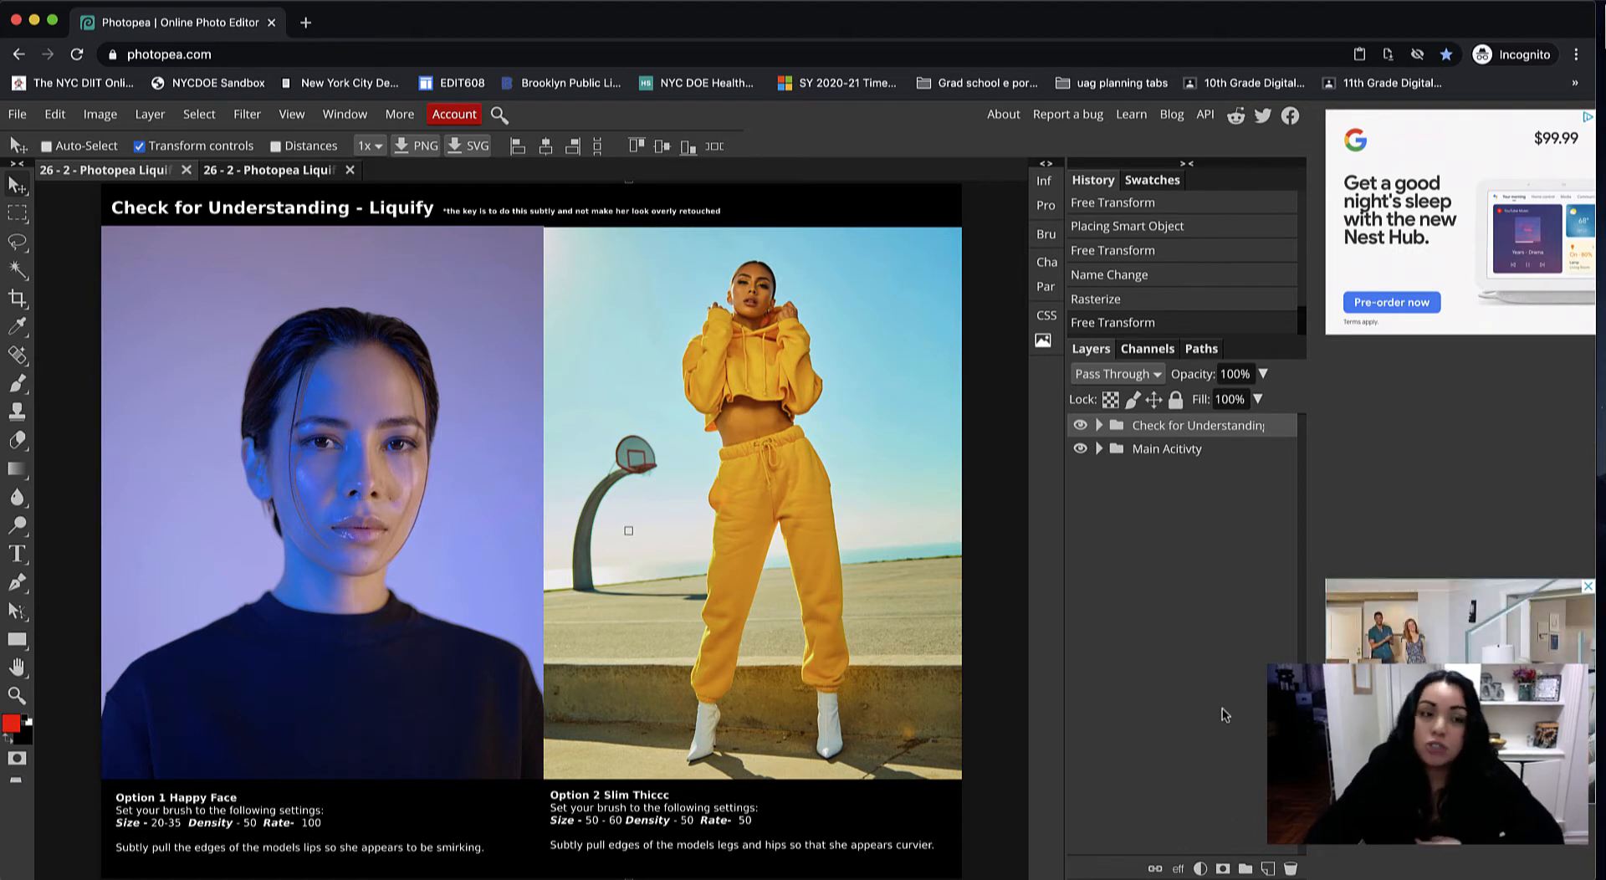
# Step: Expand the Check for Understanding group and duplicate its Option 1 Happy Face layer
pyautogui.click(1098, 427)
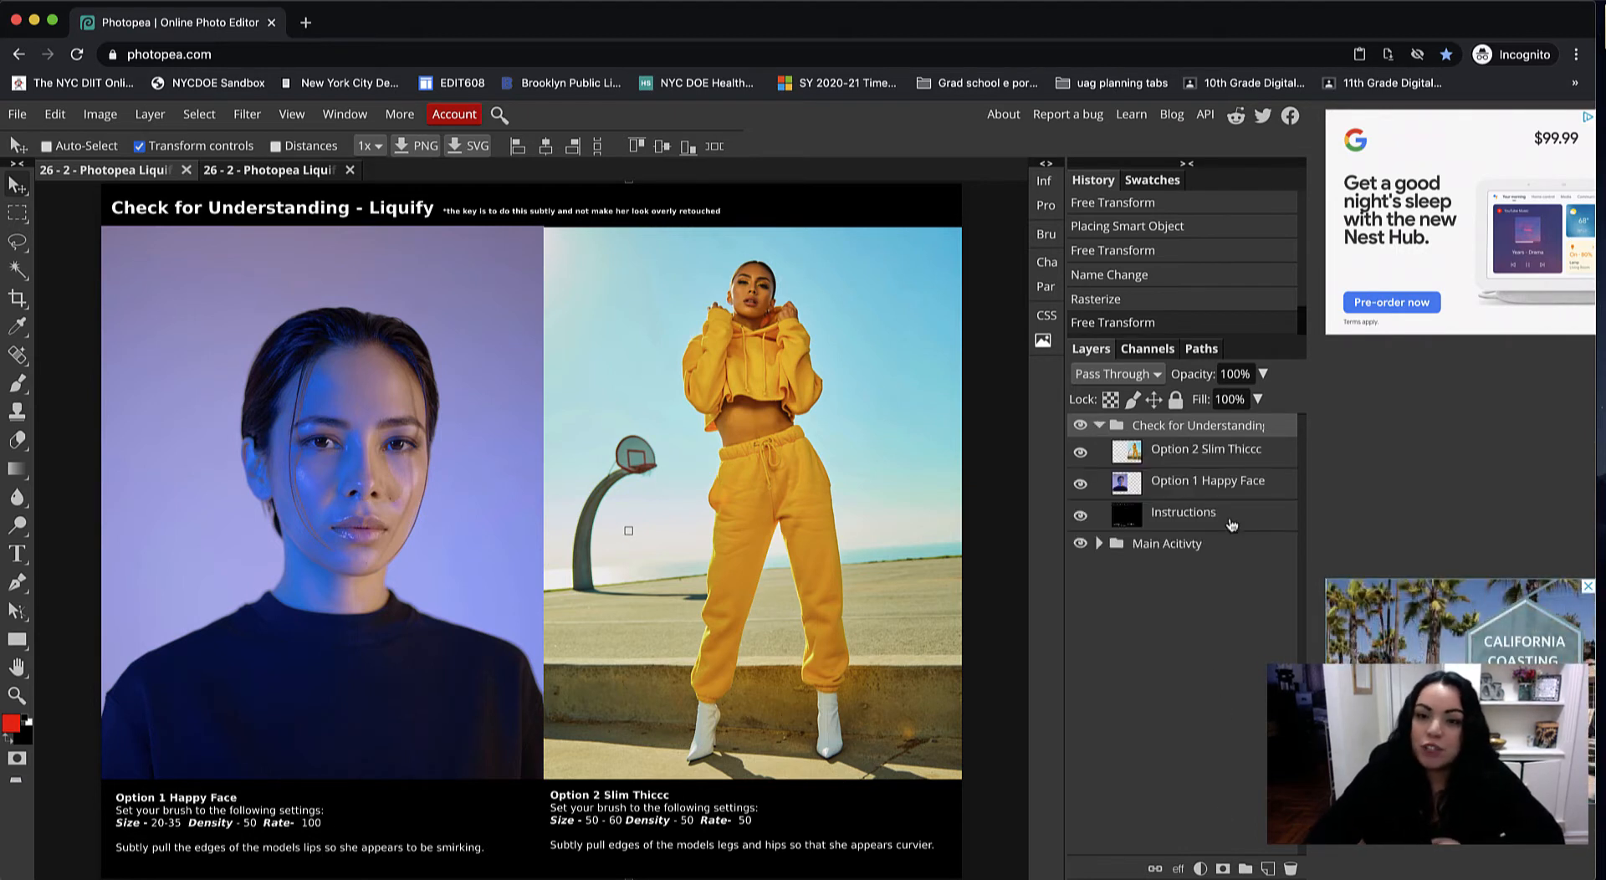
pyautogui.click(1196, 486)
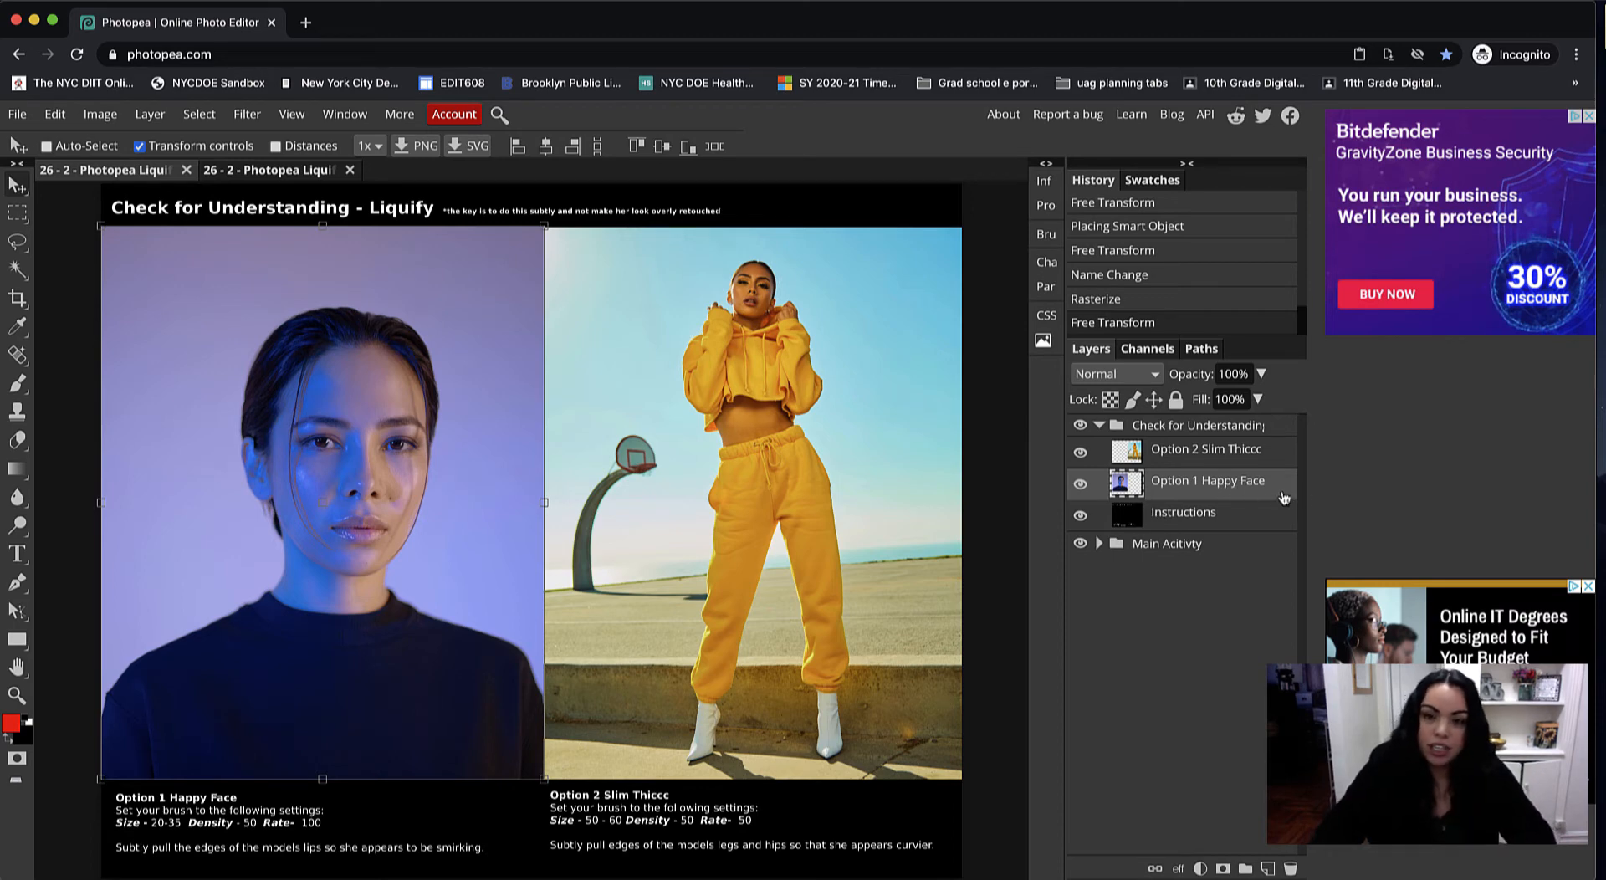
pyautogui.hotkey('ctrl', 'j')
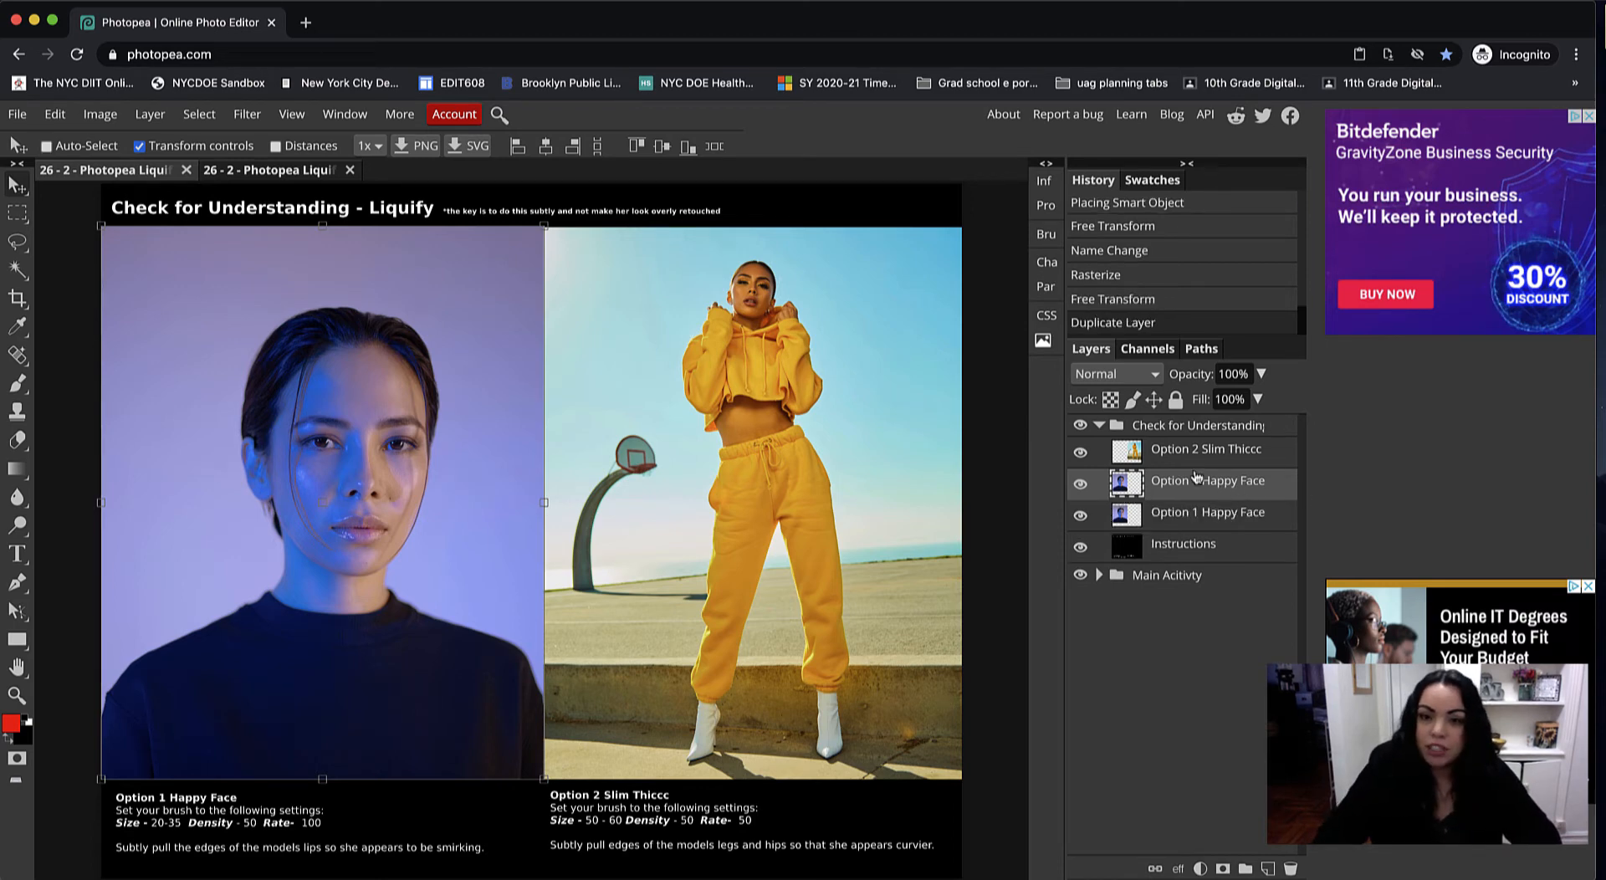
# Step: Start the Liquify filter on the duplicated Happy Face layer and set the brush size to 35
pyautogui.click(248, 115)
pyautogui.click(294, 234)
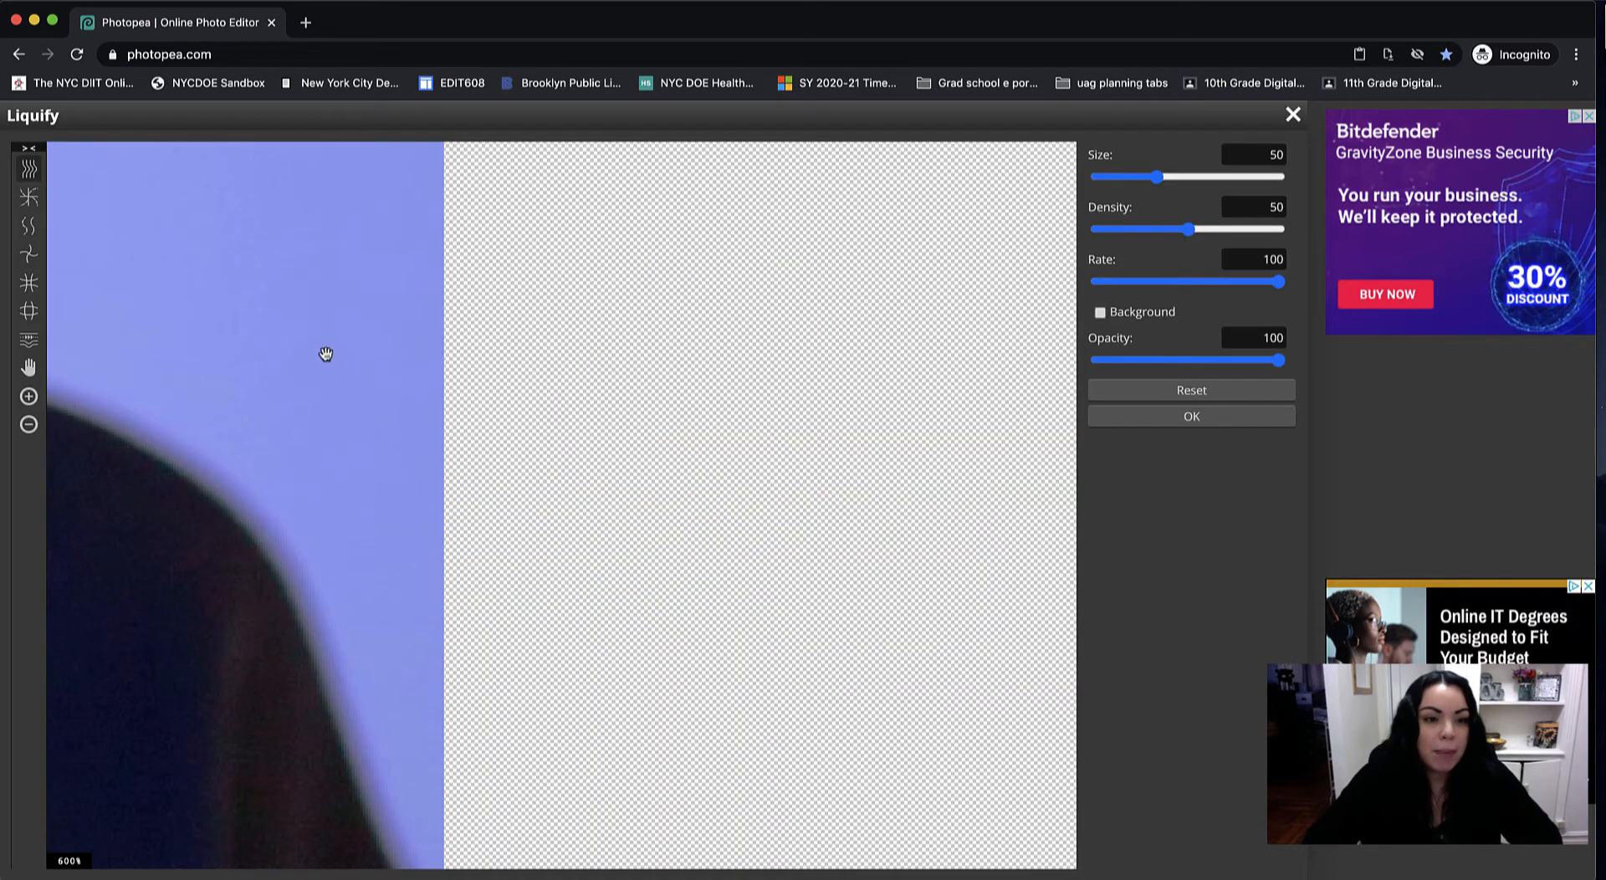
pyautogui.moveTo(322, 351); pyautogui.dragTo(806, 512)
pyautogui.press('super+minus')
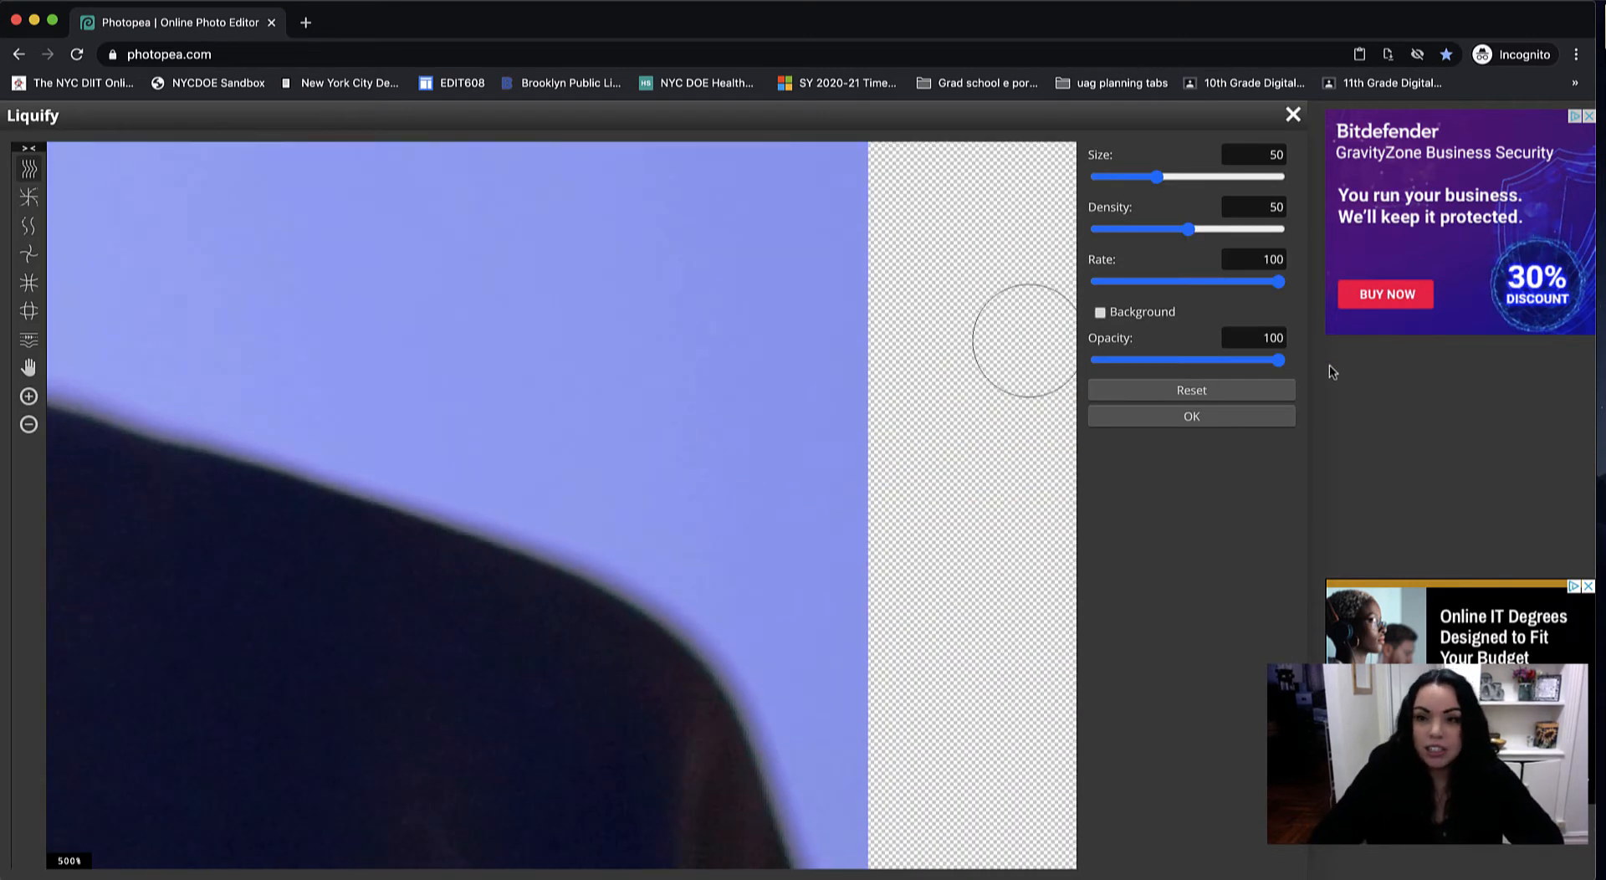
pyautogui.click(1259, 155)
pyautogui.write('35')
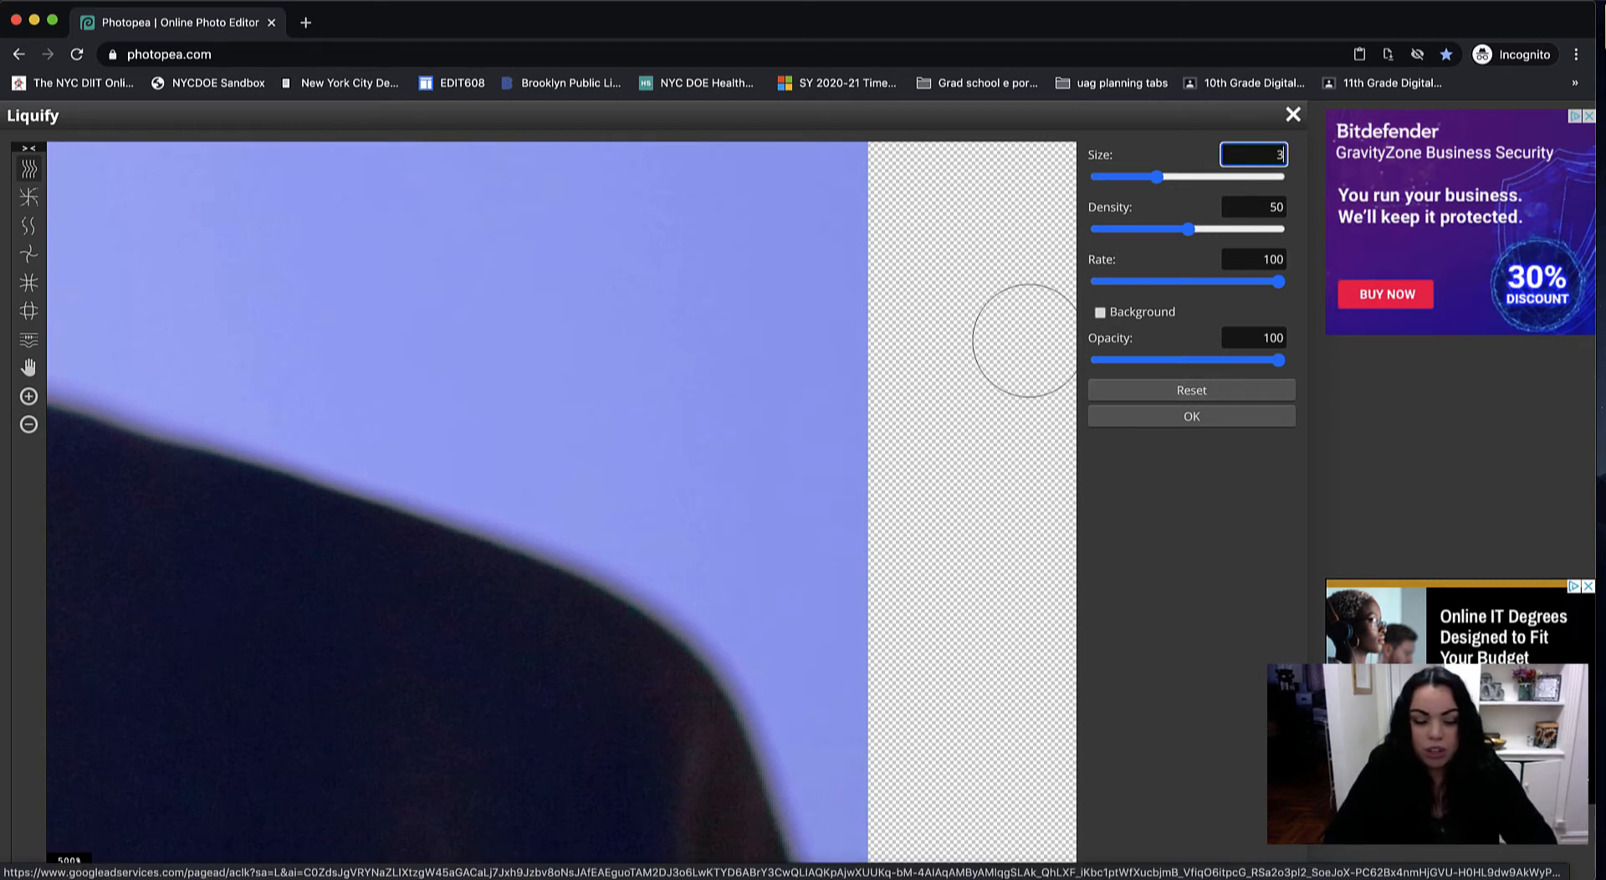
pyautogui.press('Tab')
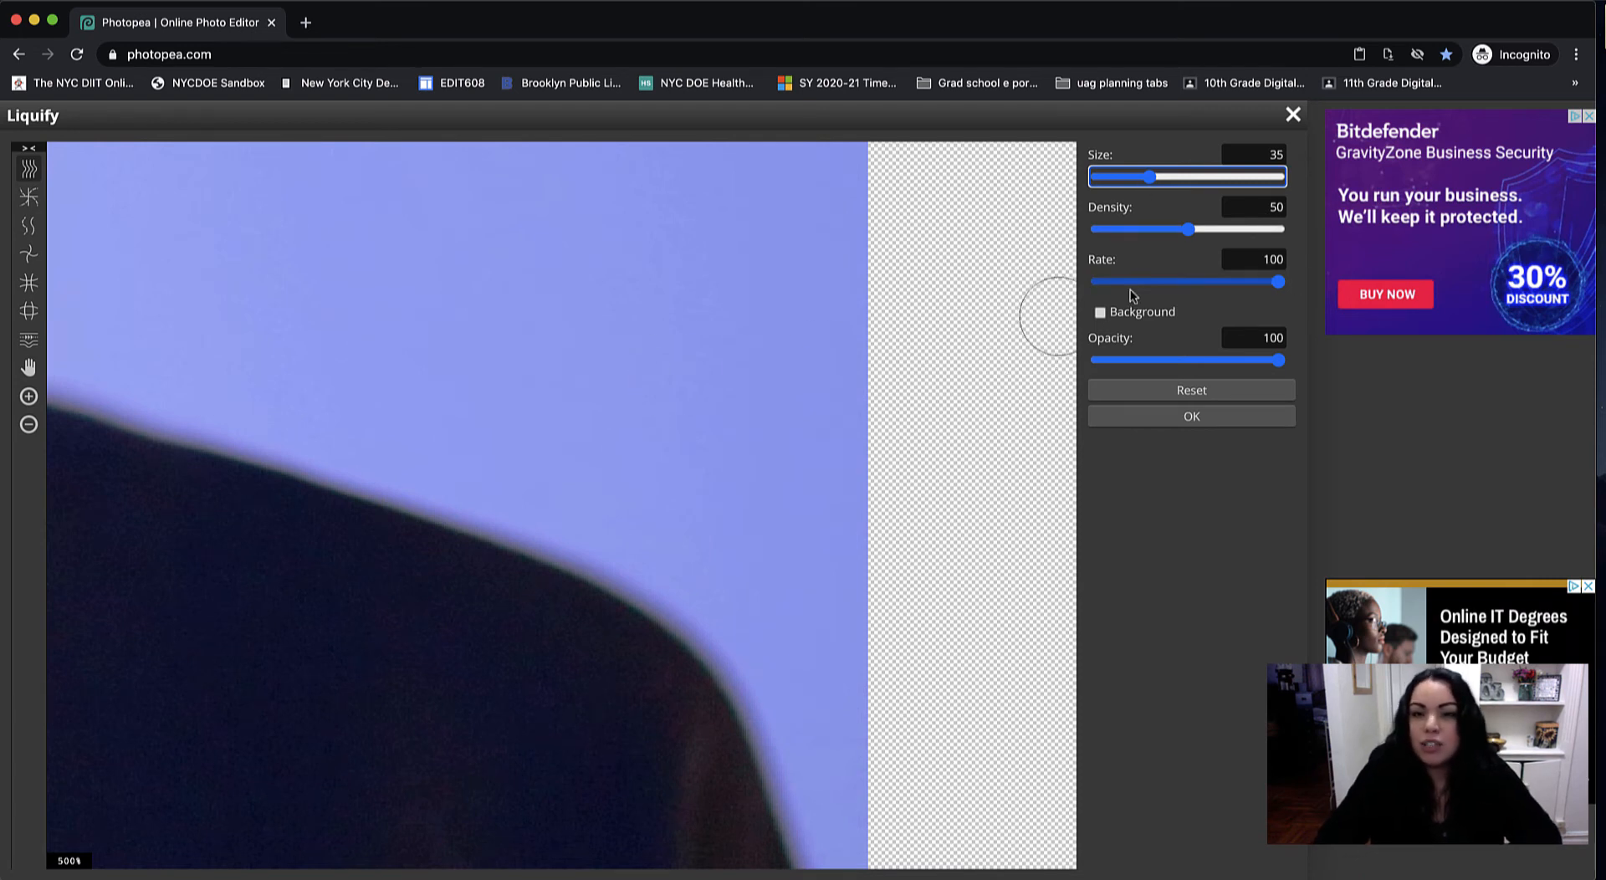
# Step: Try an exaggerated smudge from the upper lip's right end up toward the cheek, and undo it
pyautogui.press('super+minus')
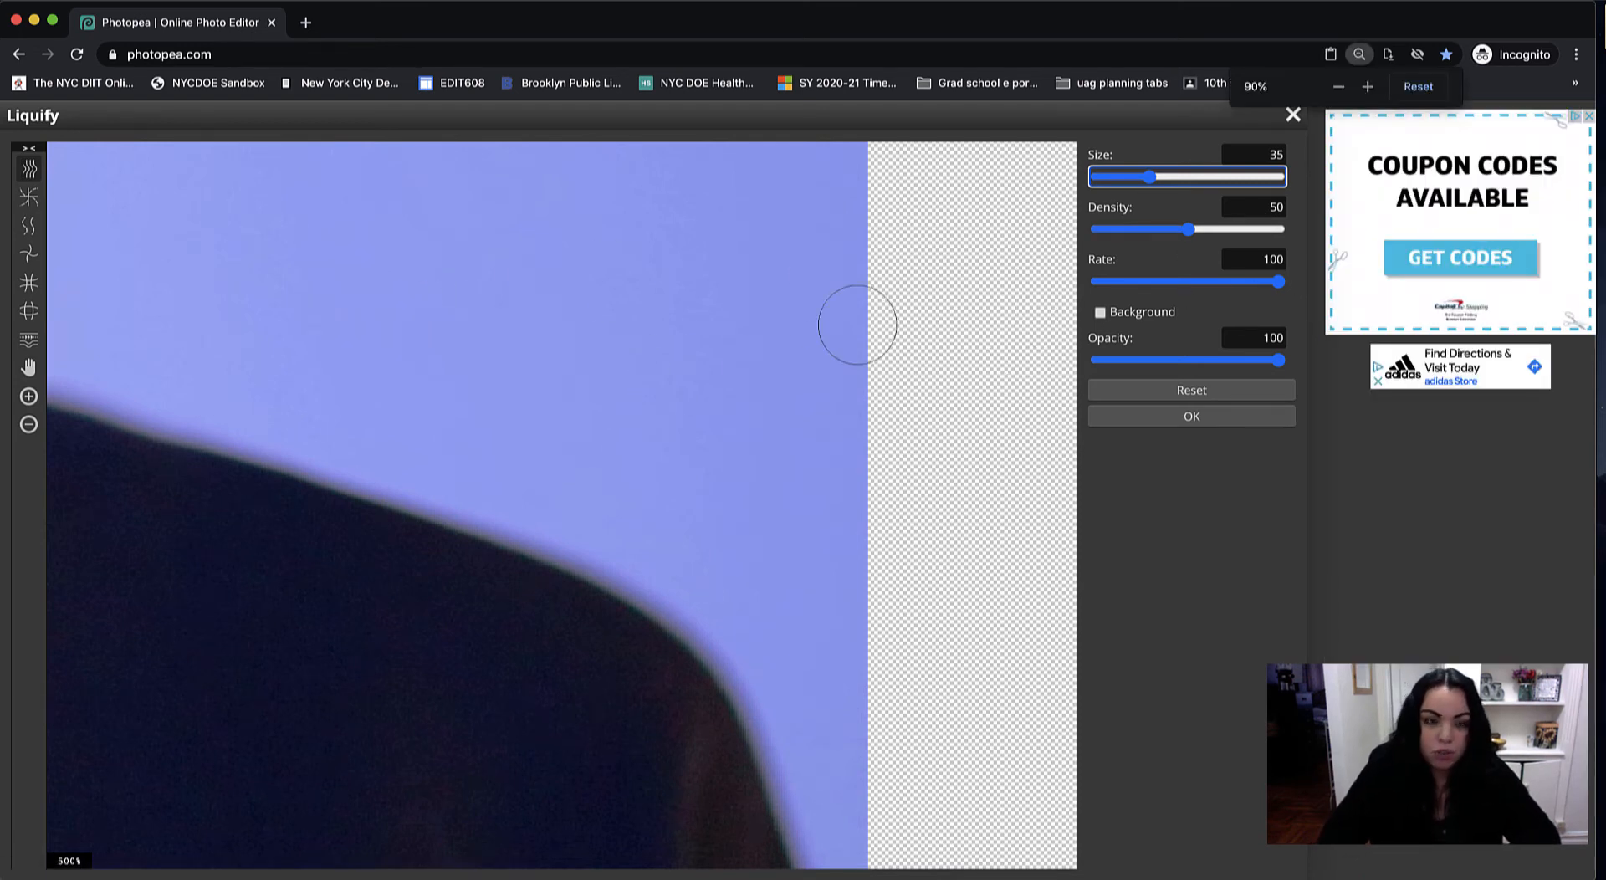
pyautogui.press('super+minus')
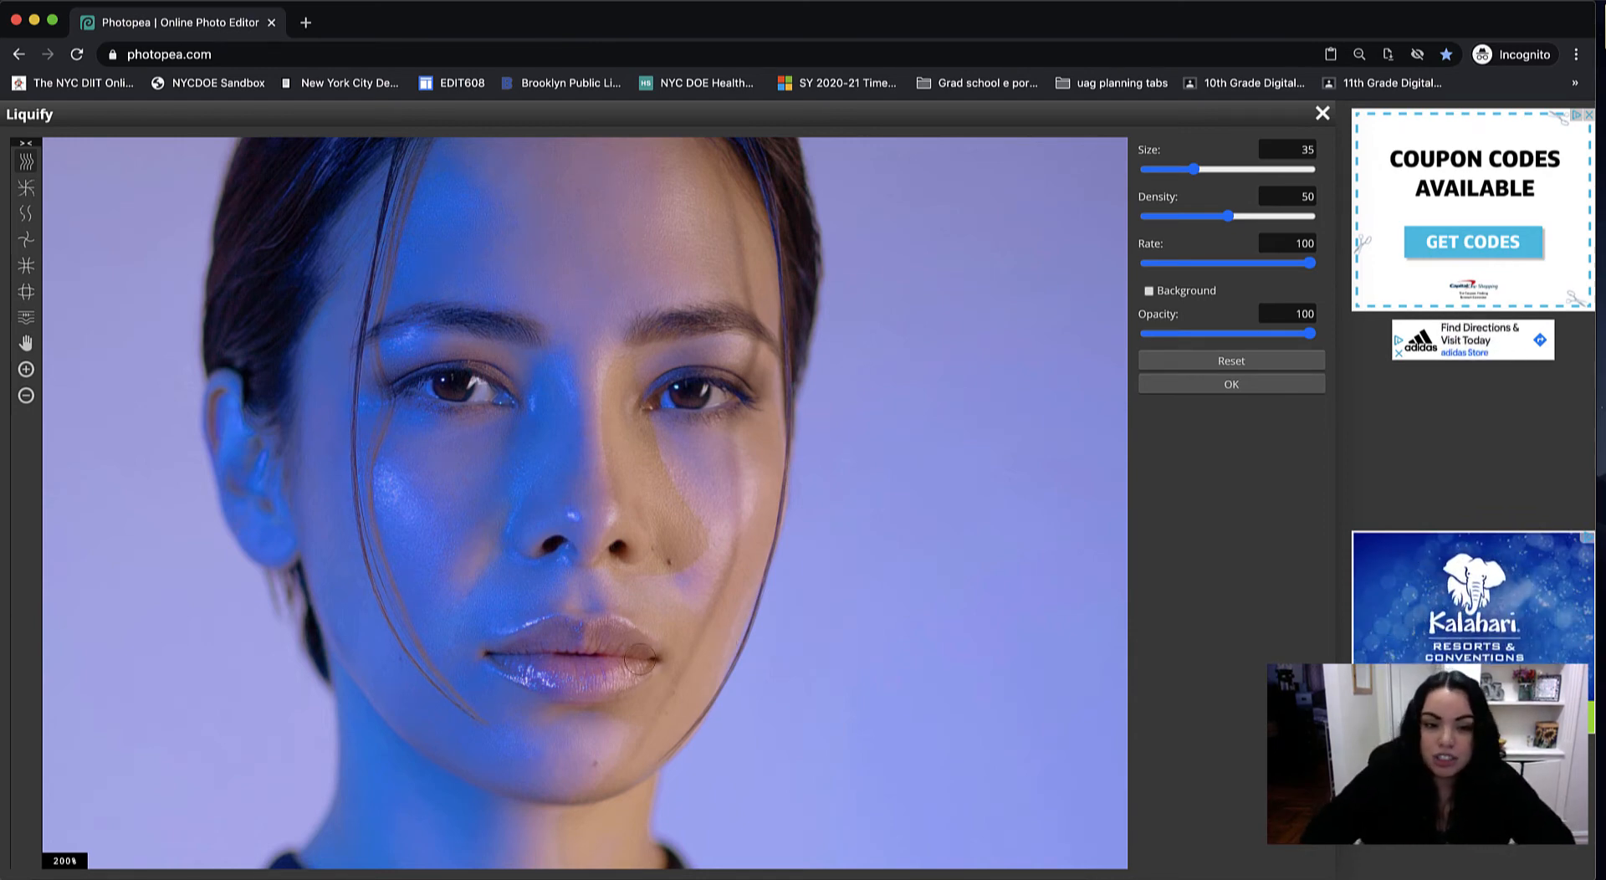
pyautogui.scroll(1, 638, 648)
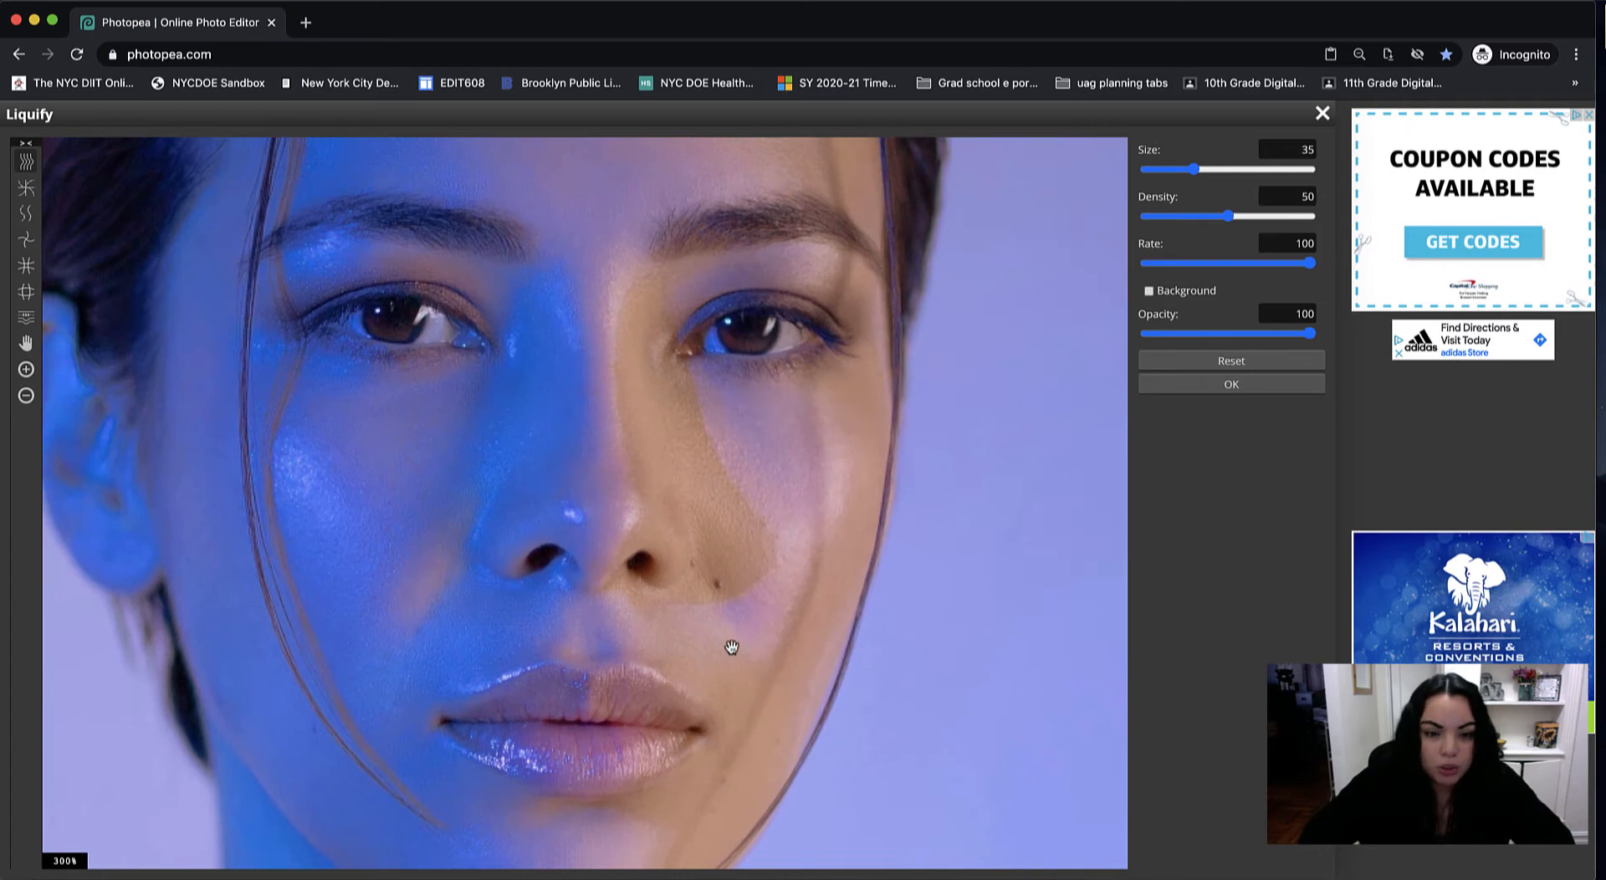
pyautogui.scroll(2, 731, 644)
pyautogui.scroll(3, 777, 583)
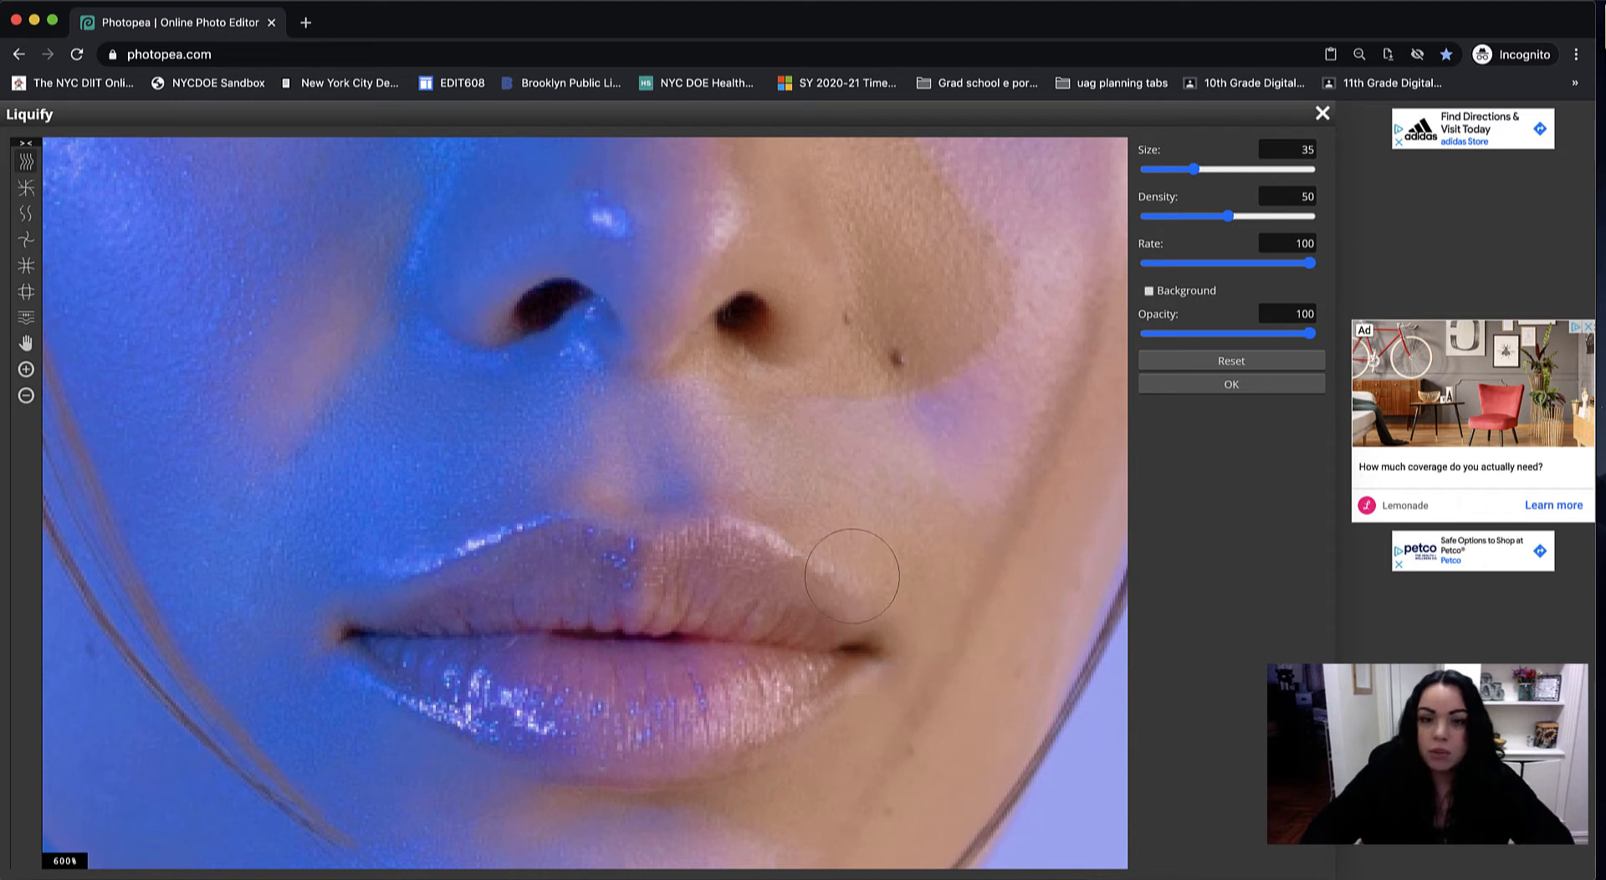
pyautogui.moveTo(836, 577); pyautogui.dragTo(942, 189)
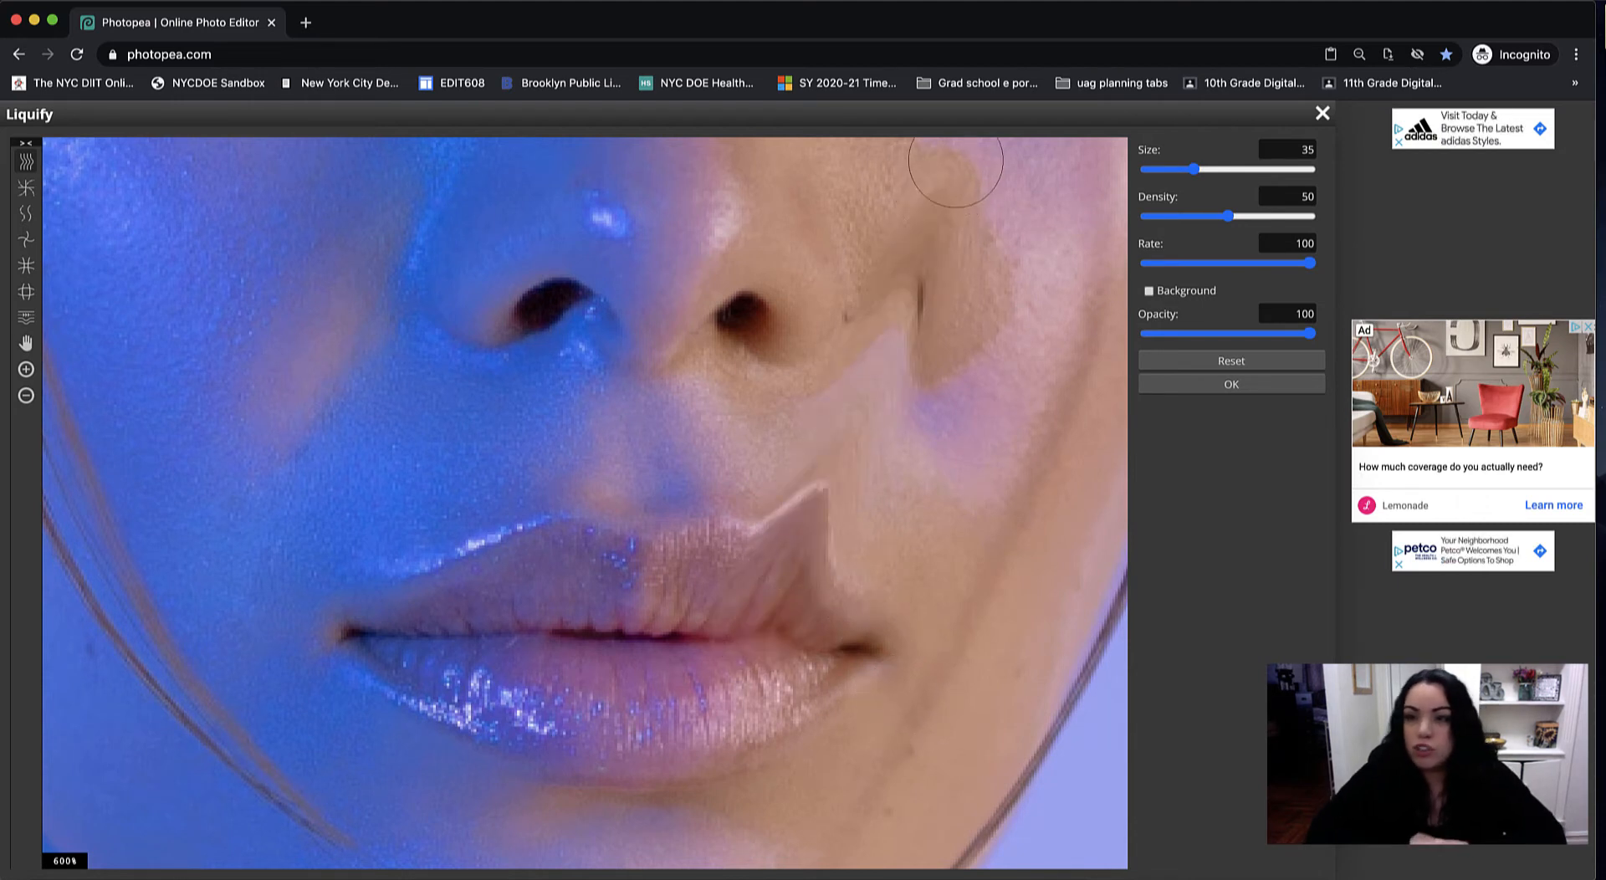
pyautogui.hotkey('ctrl', 'z')
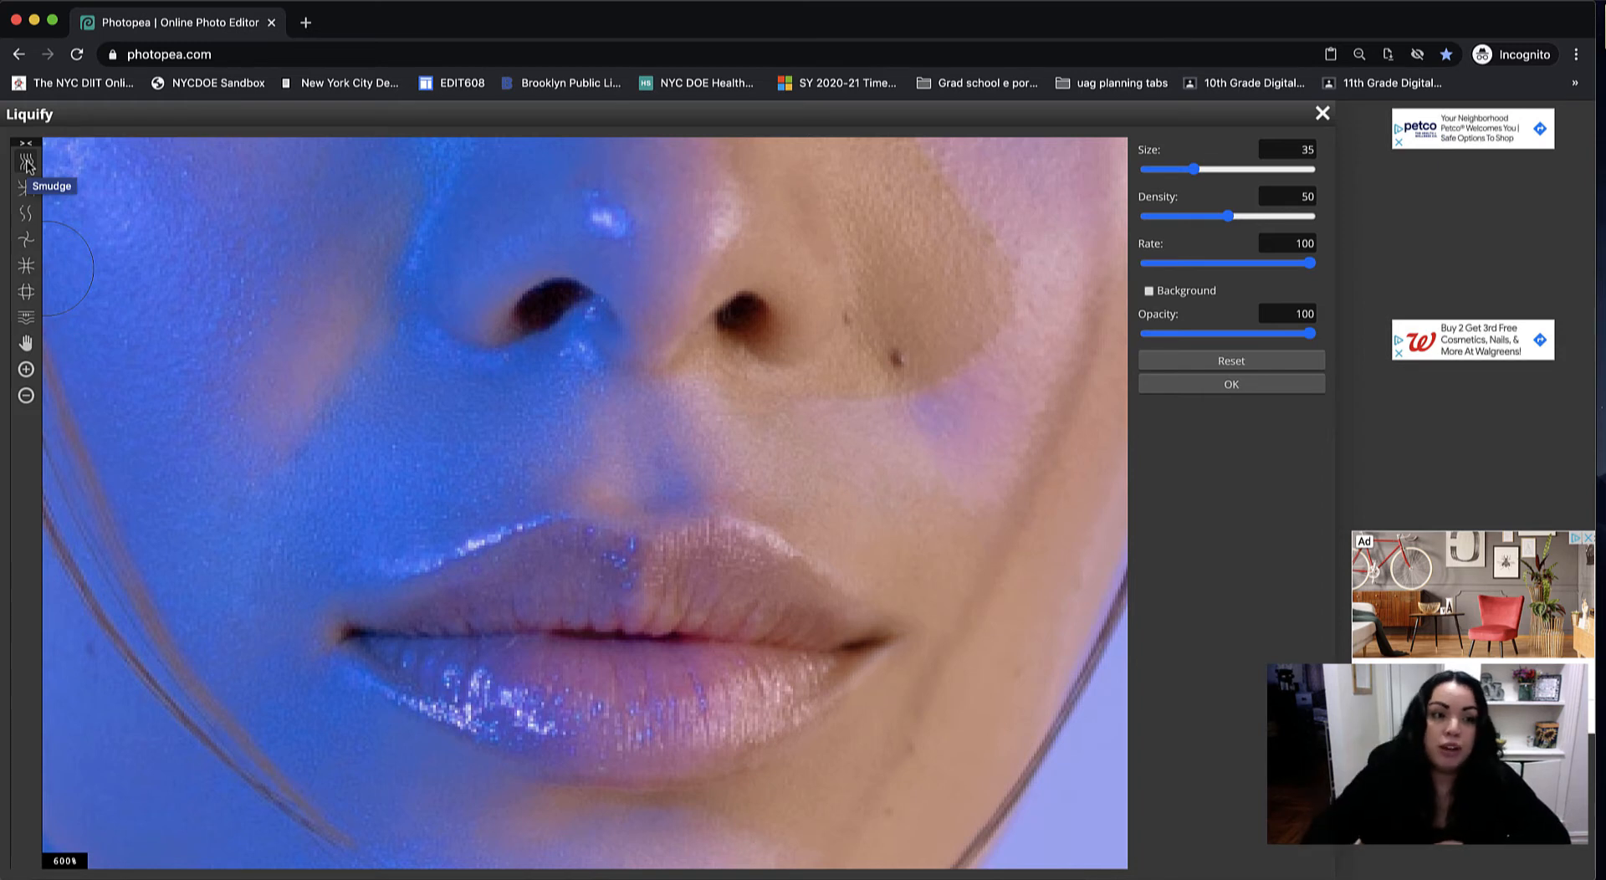
# Step: Smudge the left corner of the model's lips slightly outward and upward into a subtle smirk, and apply Liquify
pyautogui.click(26, 266)
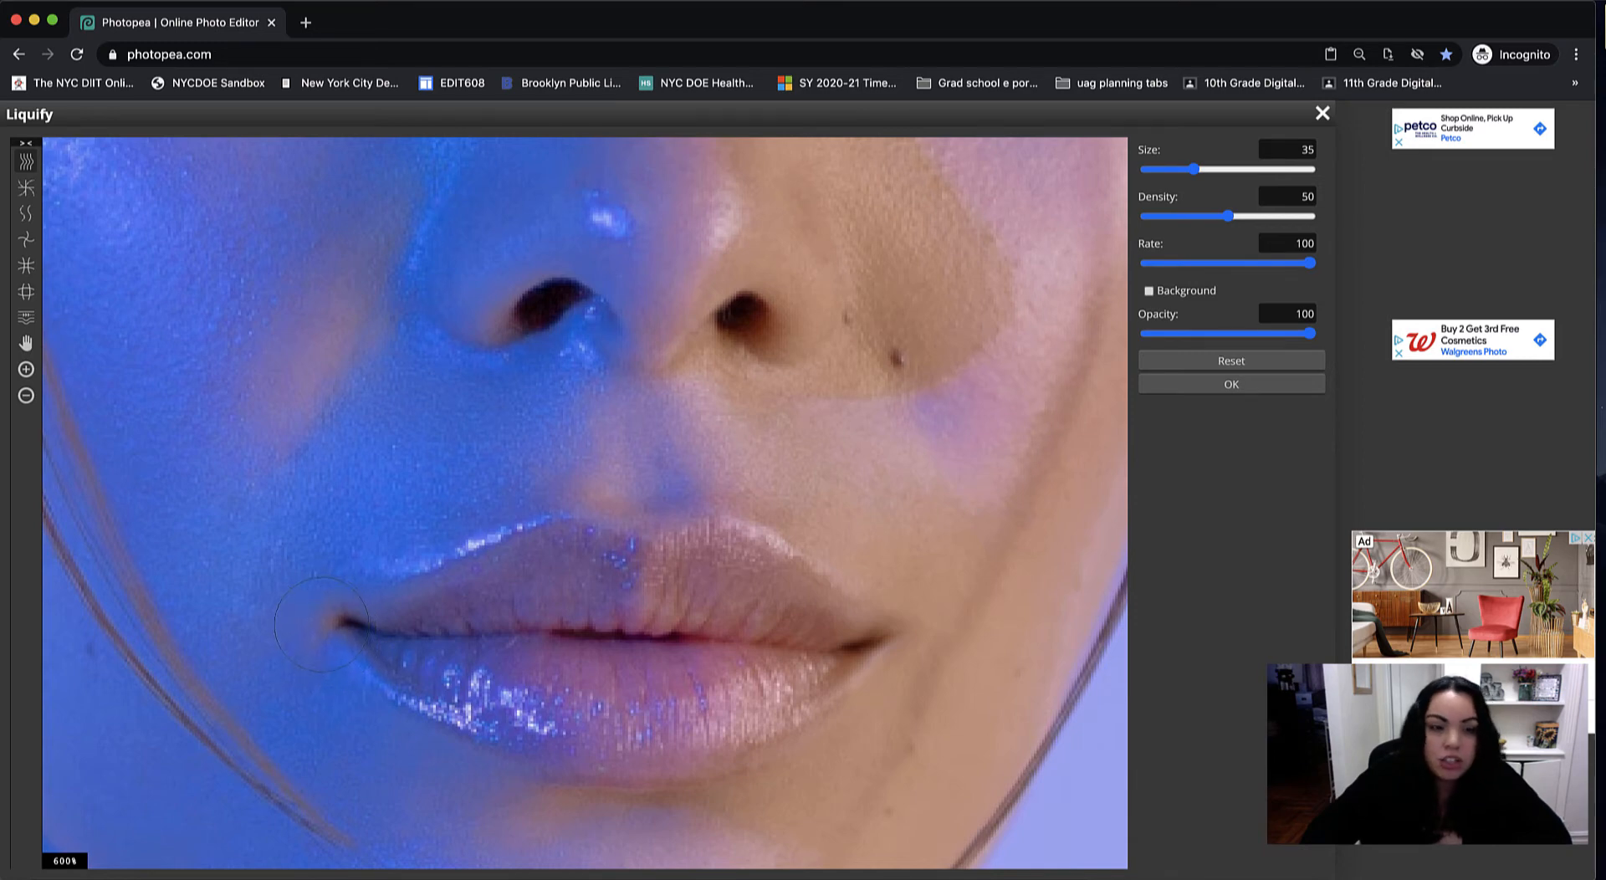
pyautogui.moveTo(338, 615); pyautogui.dragTo(331, 600)
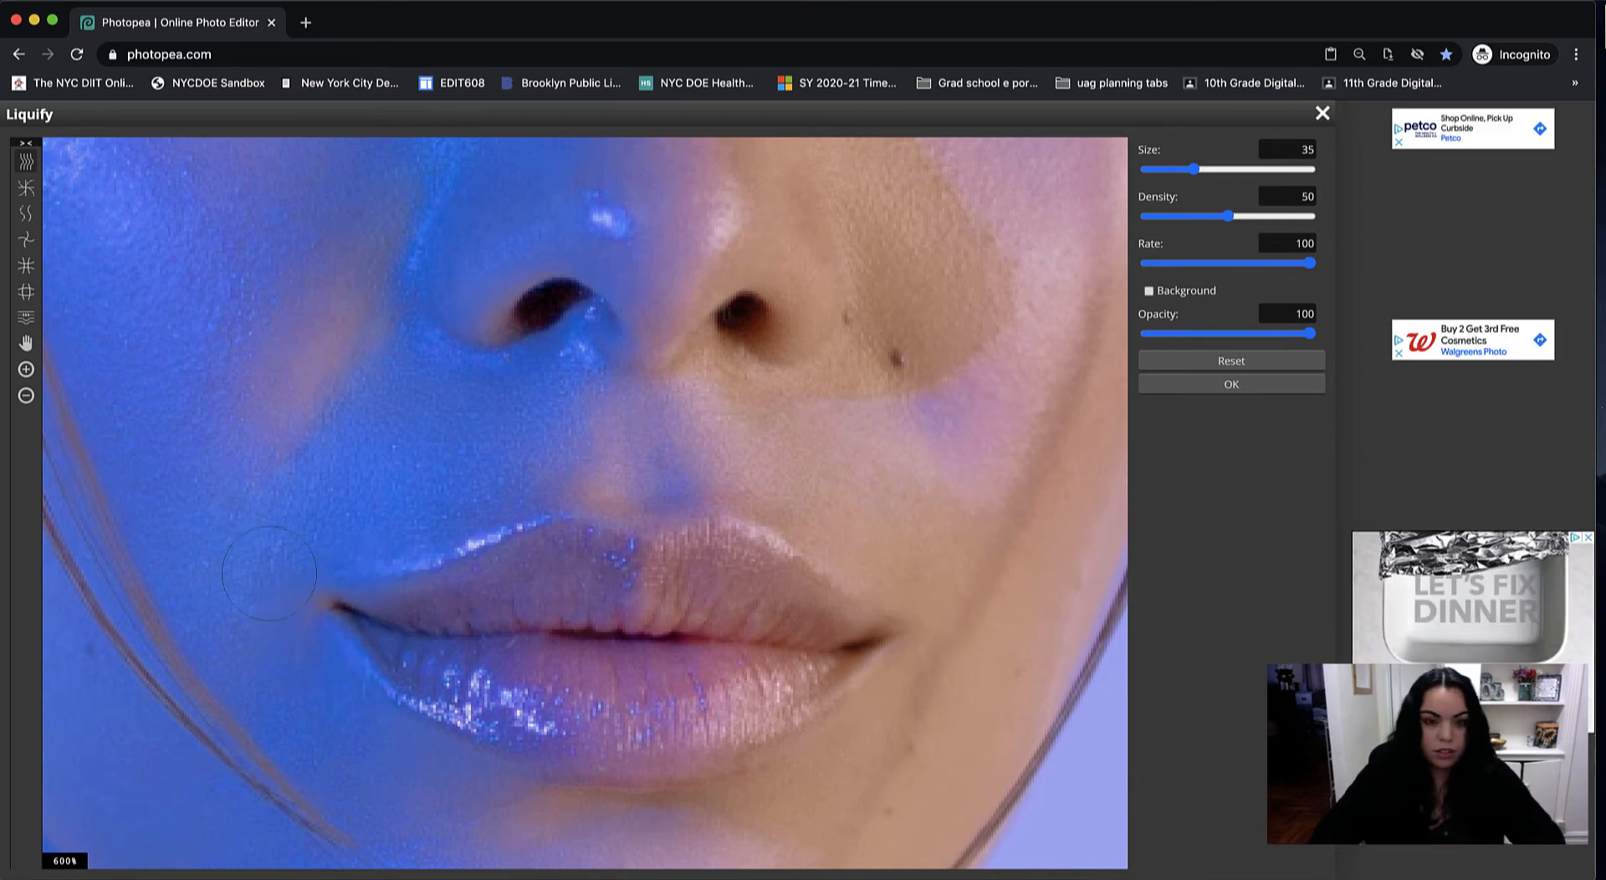
pyautogui.scroll(-3, 274, 613)
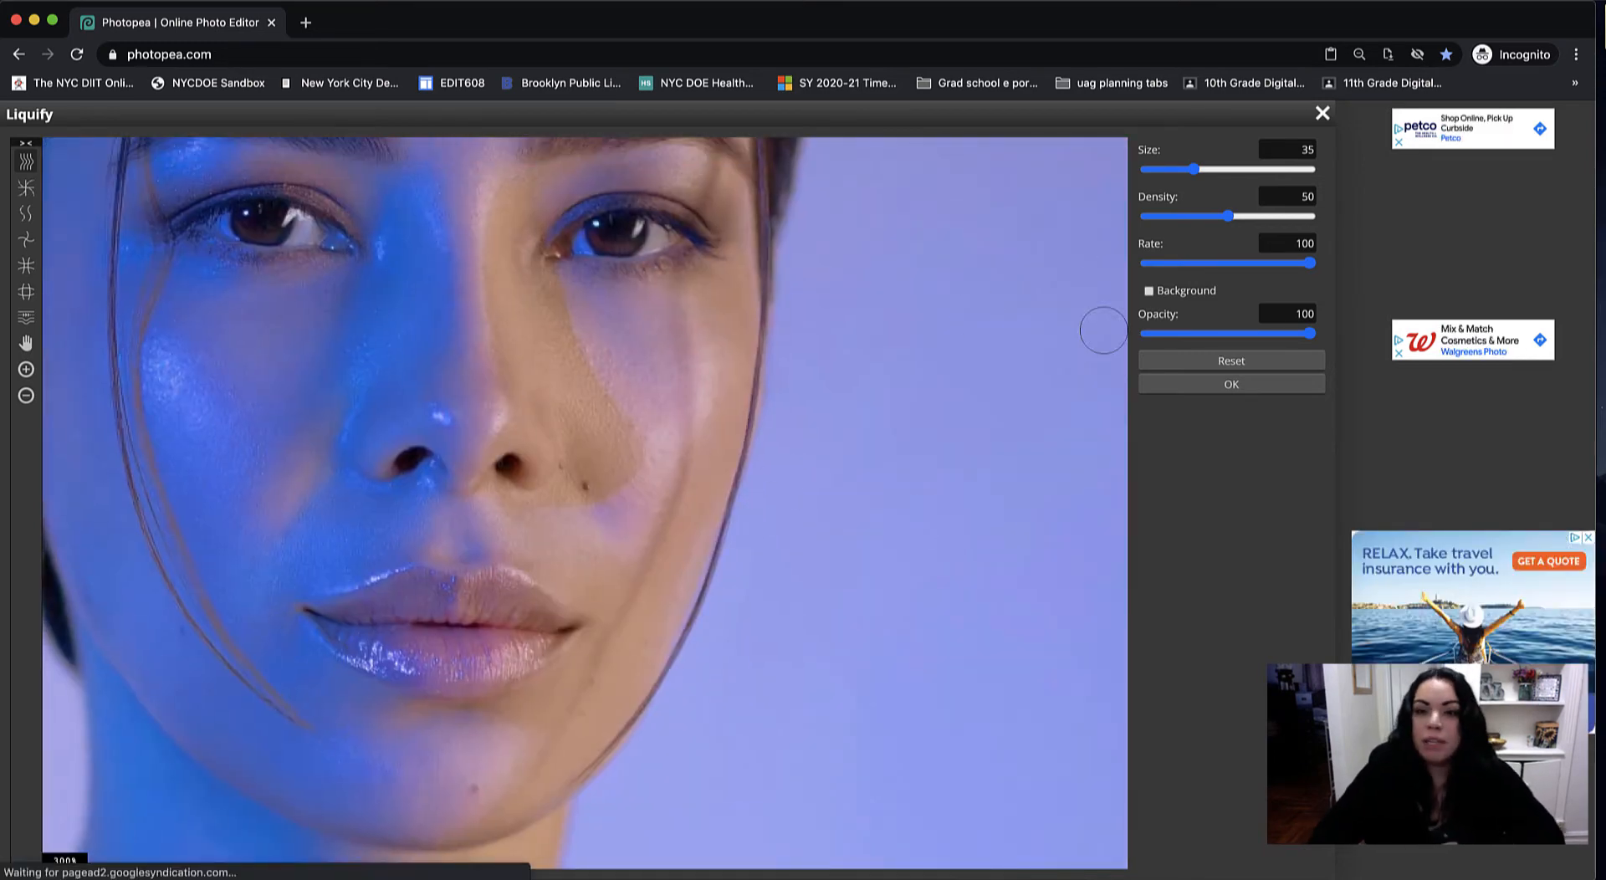
pyautogui.click(1222, 384)
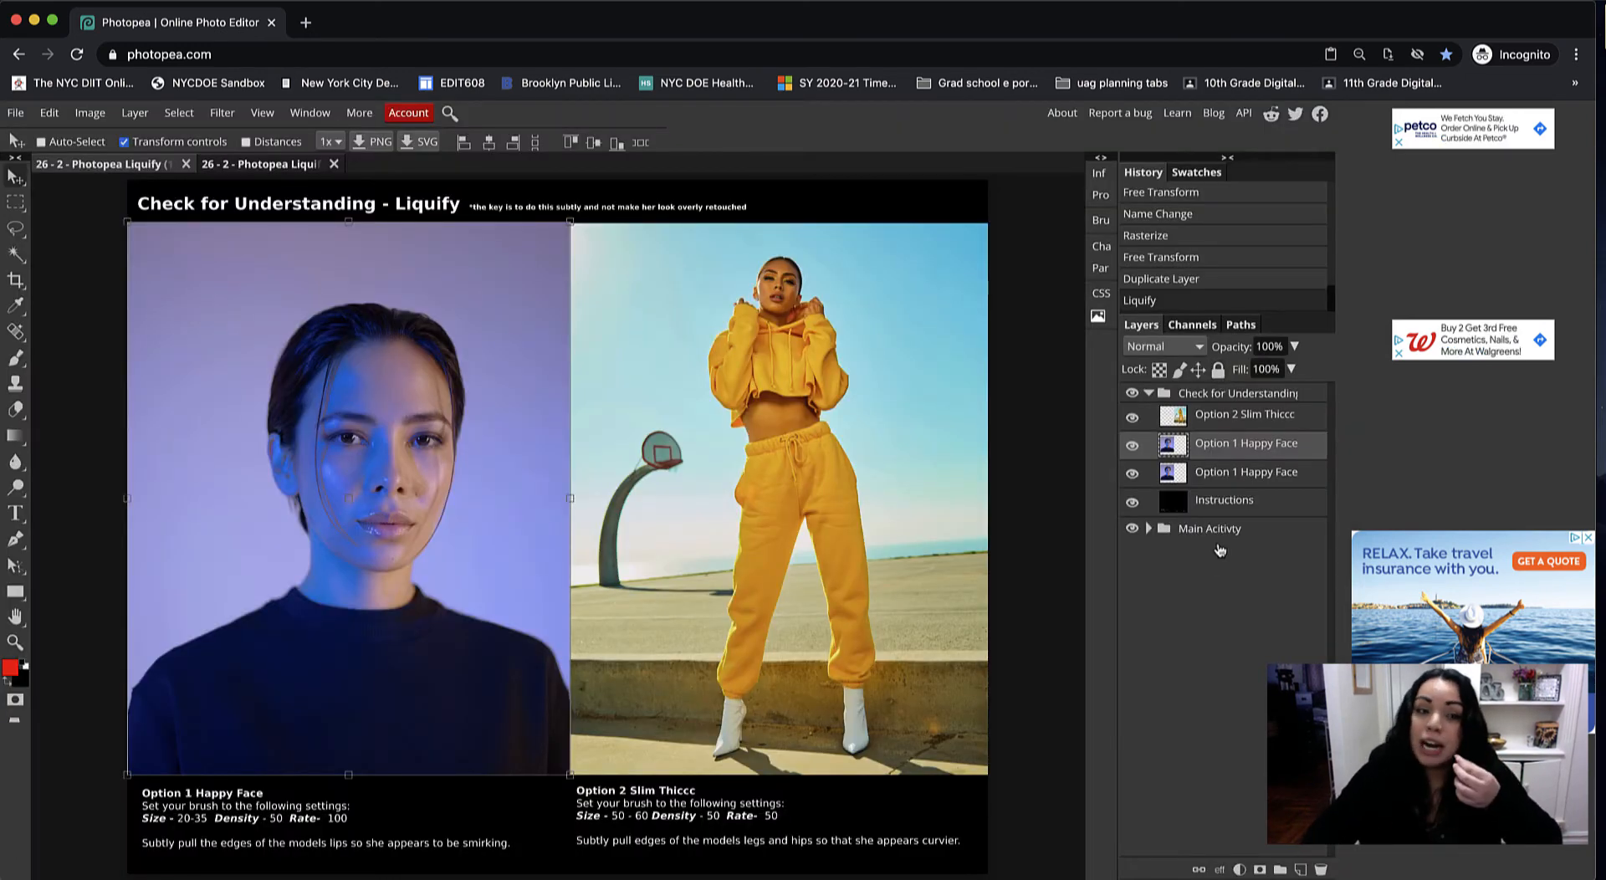
# Step: Compare the model's mouth before and after by hiding and reshowing the liquified Happy Face layer
pyautogui.press('super+plus')
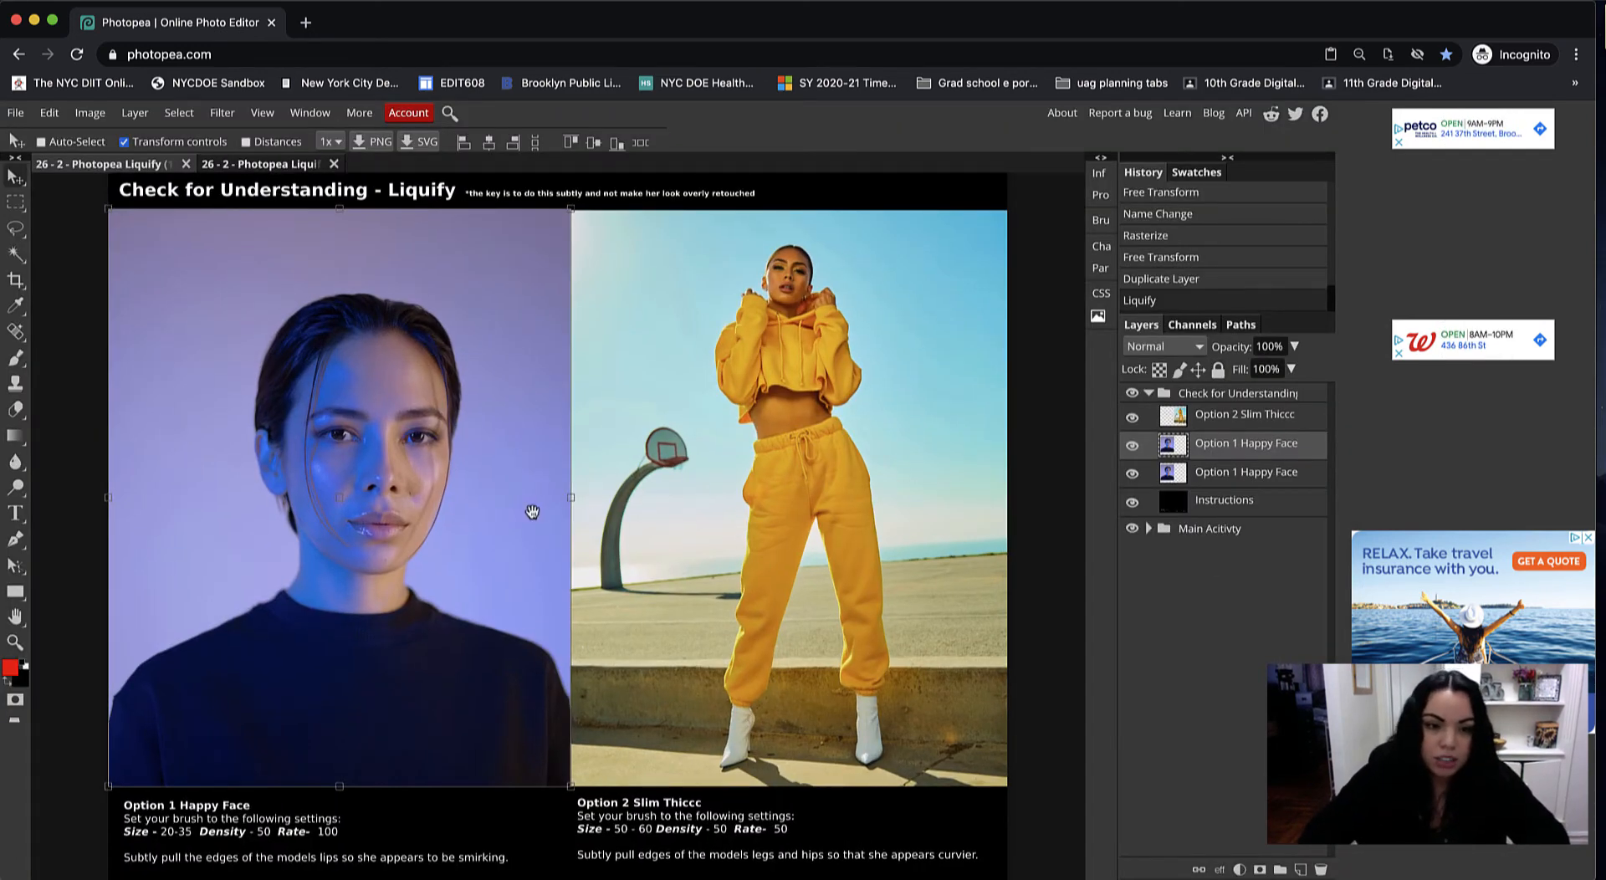
pyautogui.moveTo(532, 511); pyautogui.dragTo(702, 505)
pyautogui.press('super+plus')
pyautogui.press('super+plus')
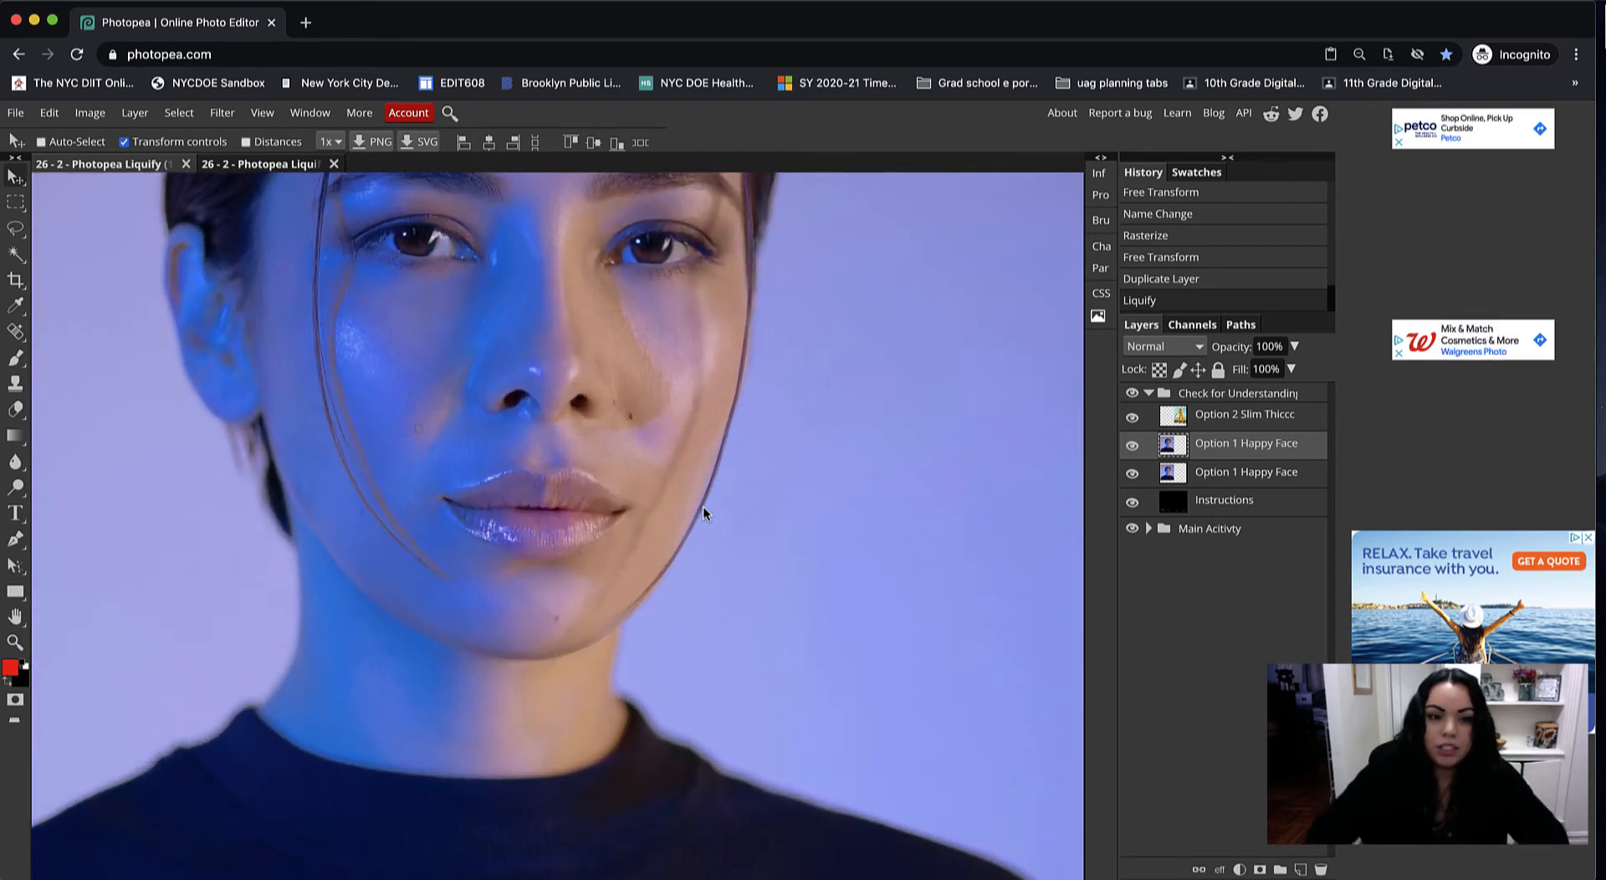
pyautogui.click(1131, 446)
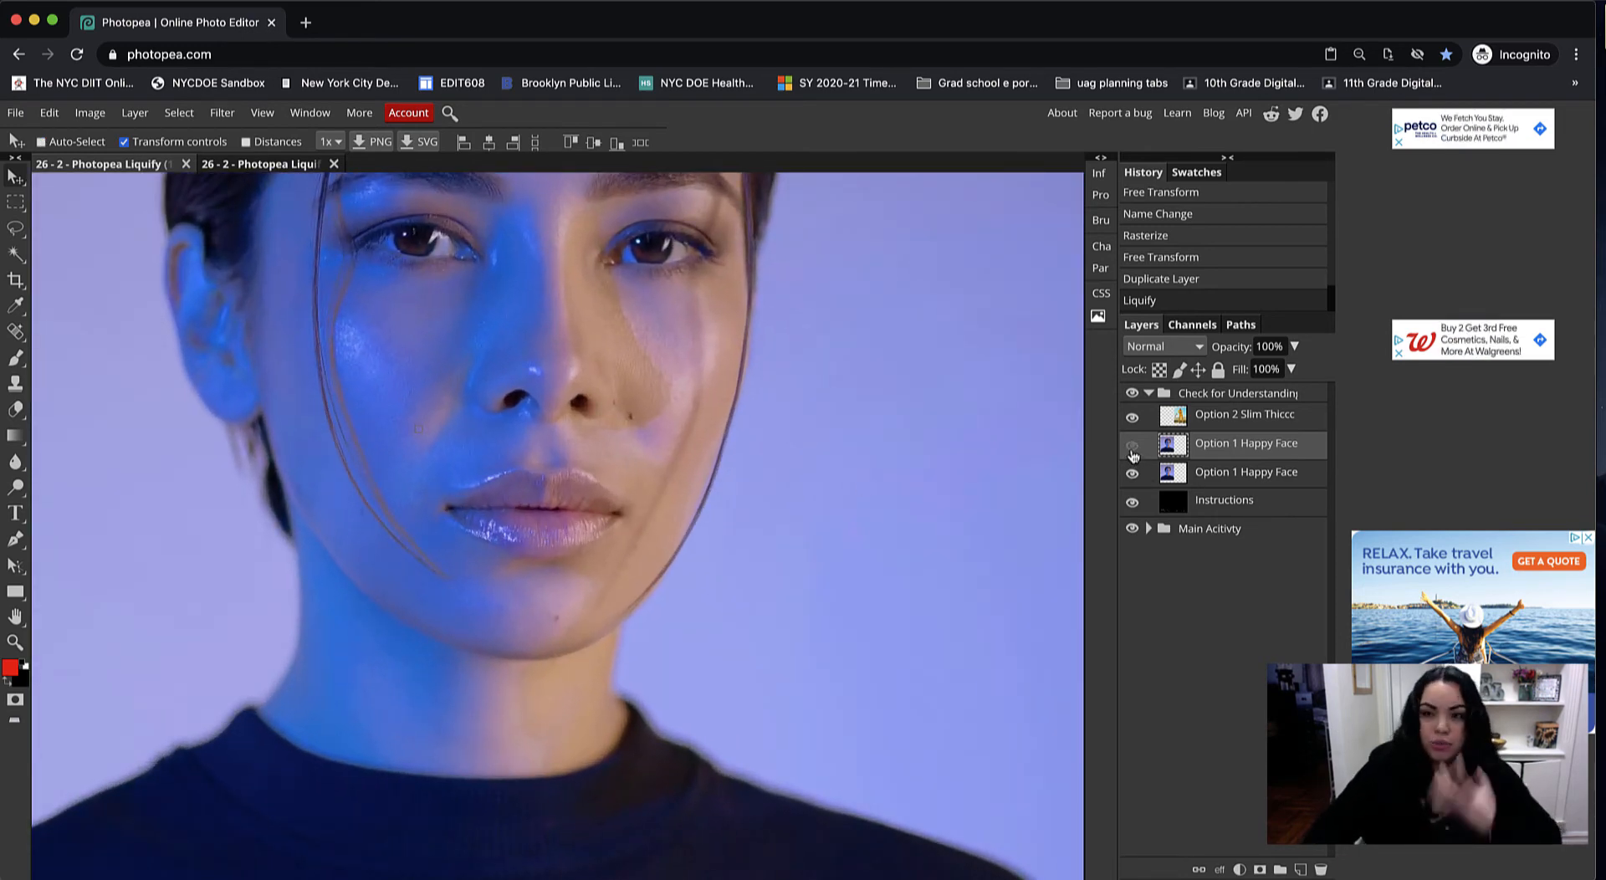
pyautogui.click(1131, 446)
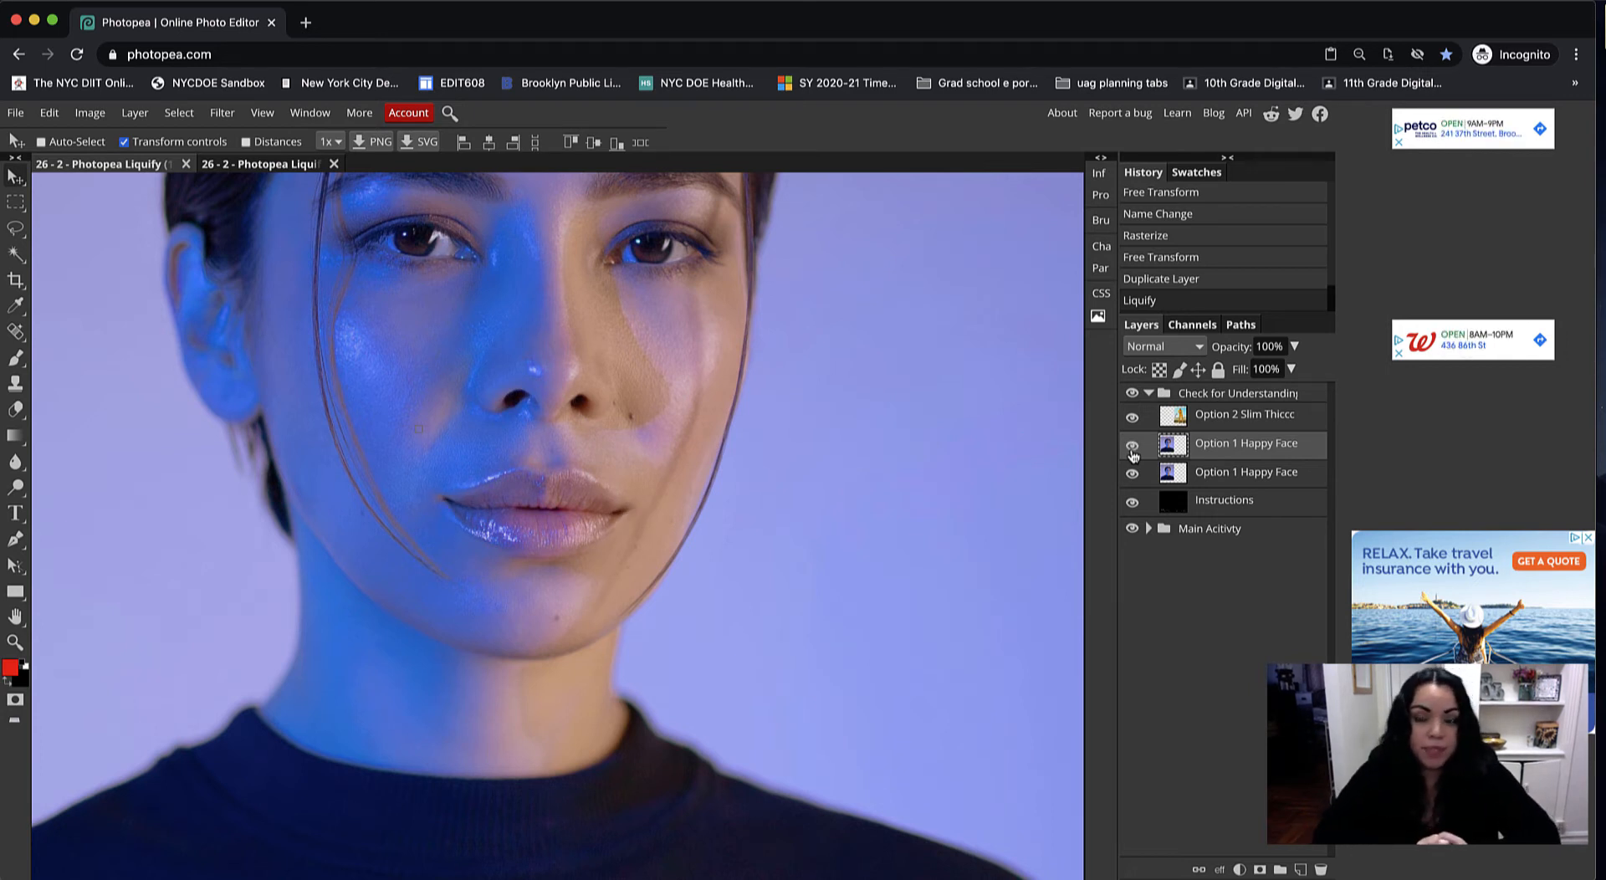
# Step: Duplicate the Option 2 Slim Thiccc layer
pyautogui.click(1267, 421)
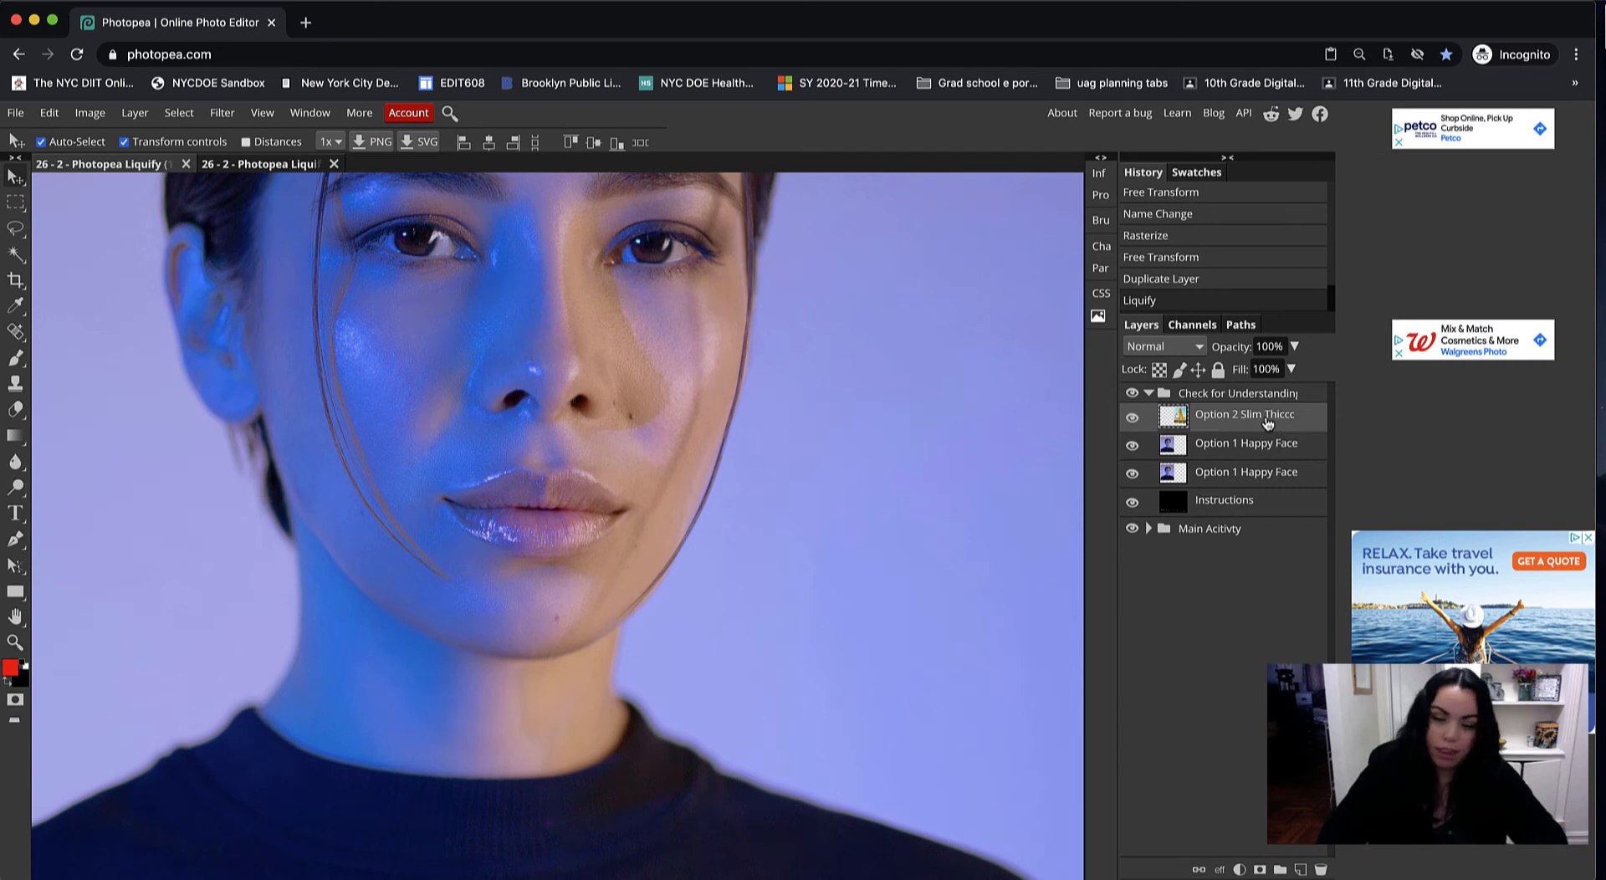
pyautogui.press('super+minus')
pyautogui.moveTo(954, 523); pyautogui.dragTo(635, 479)
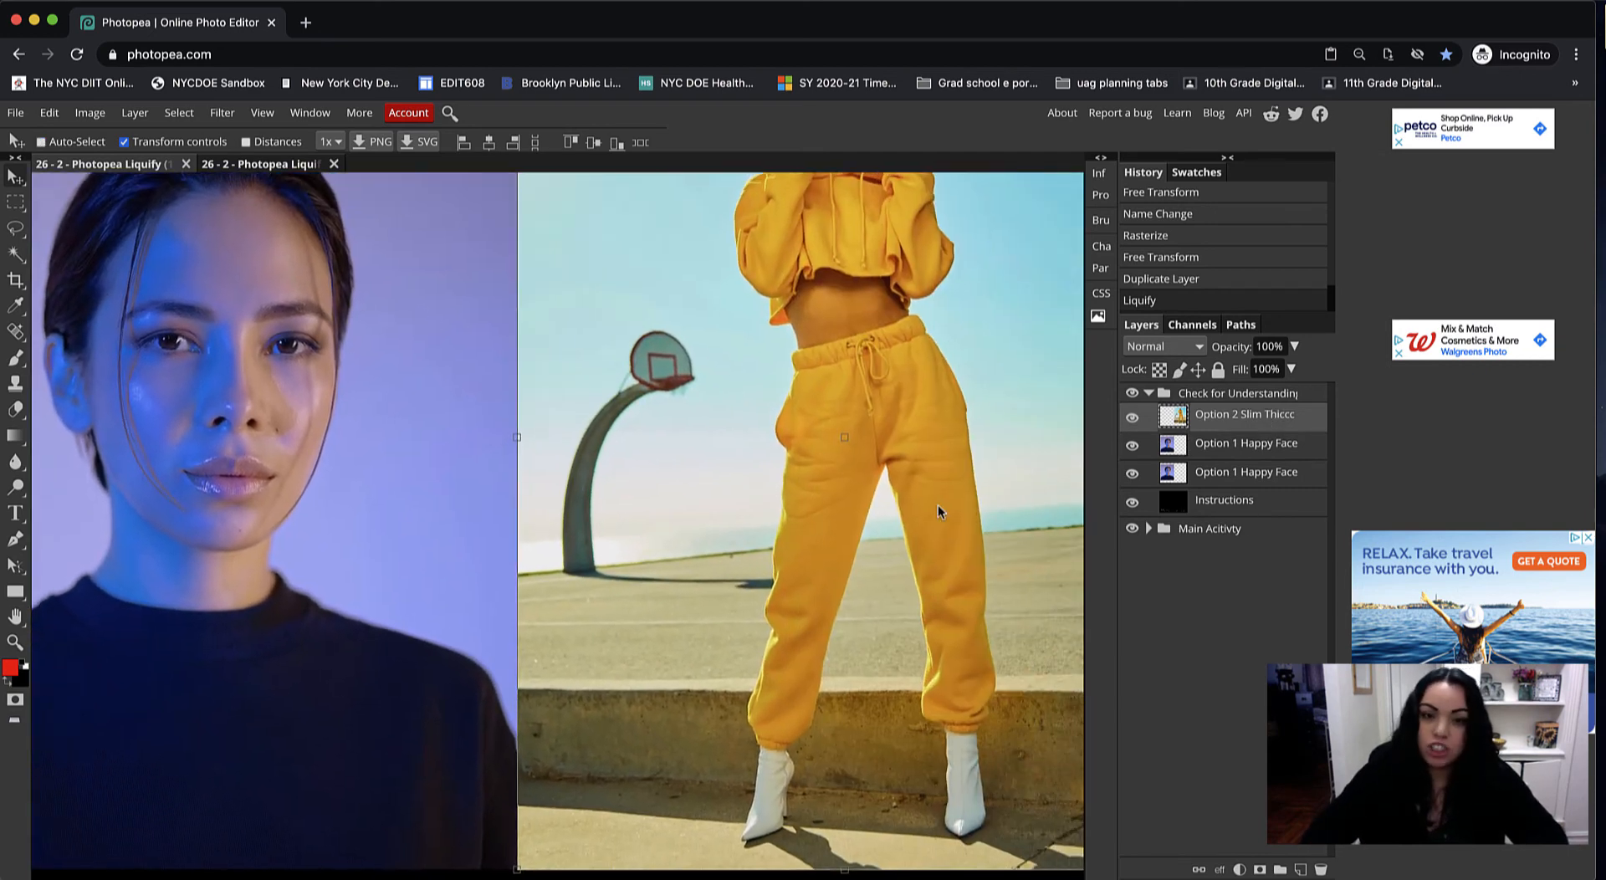
pyautogui.moveTo(972, 425); pyautogui.dragTo(723, 584)
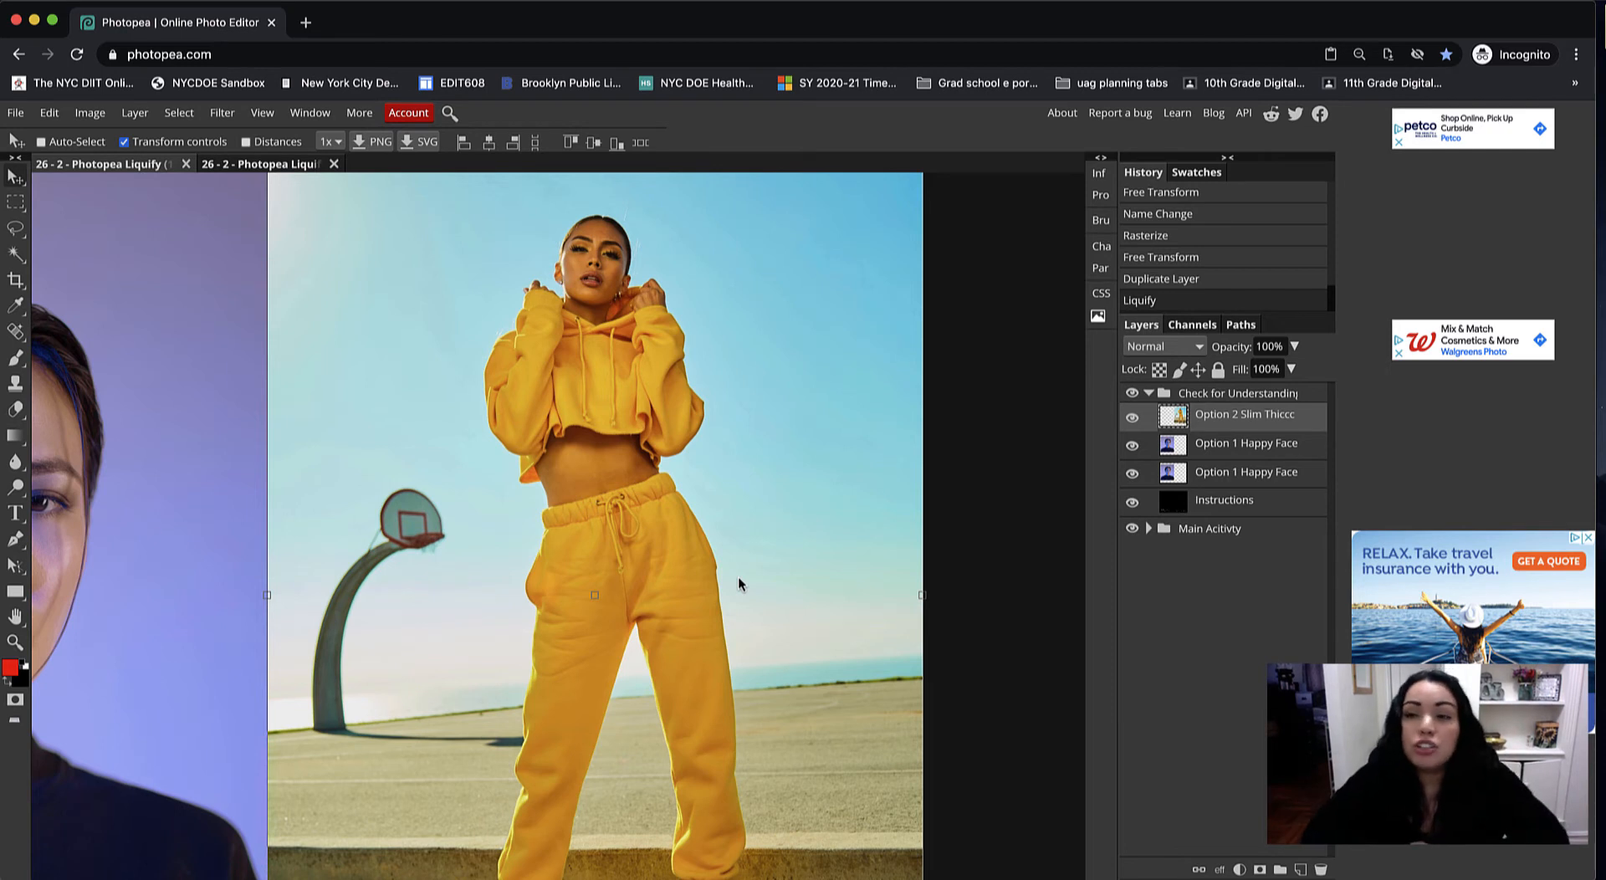
pyautogui.press('super+j')
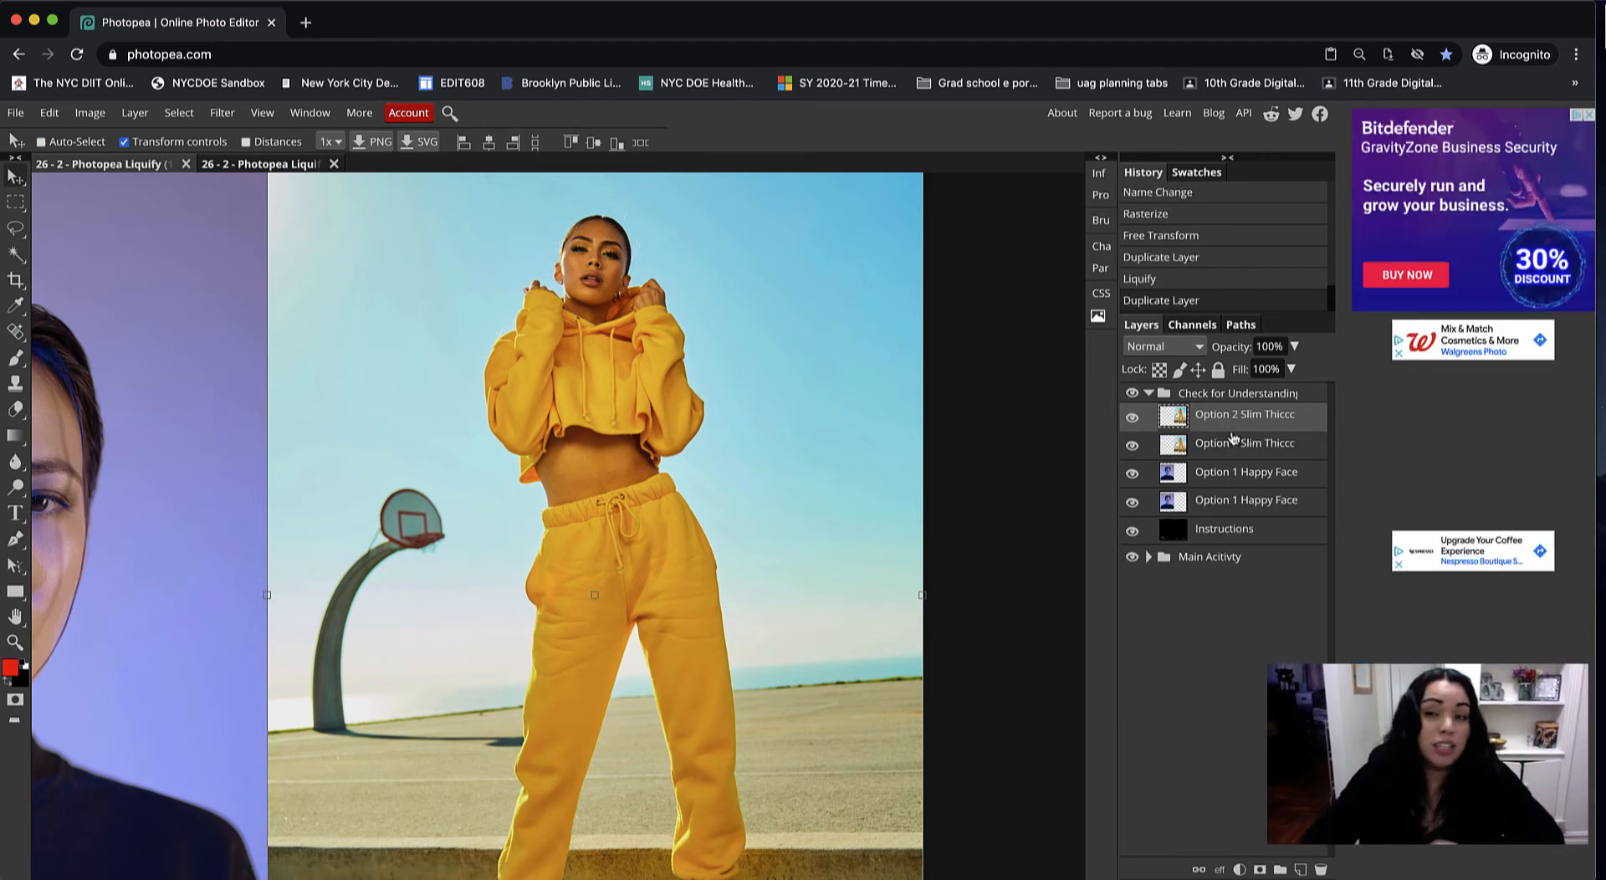
# Step: Start the Liquify filter on the duplicated Slim Thiccc layer, with brush size 50 and rate 50
pyautogui.click(222, 113)
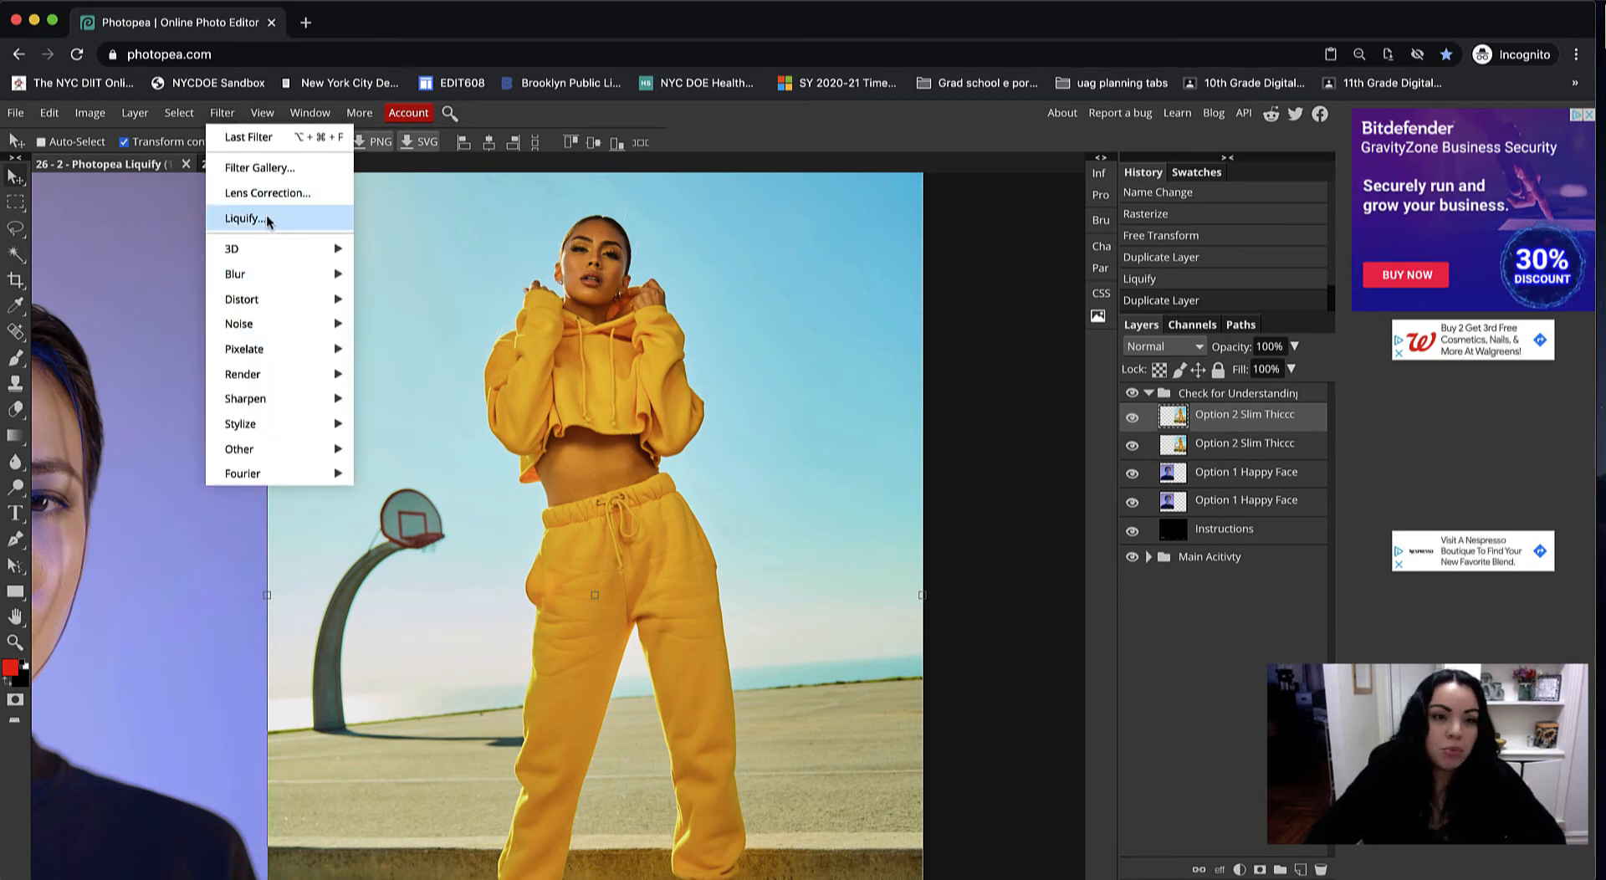
pyautogui.click(245, 219)
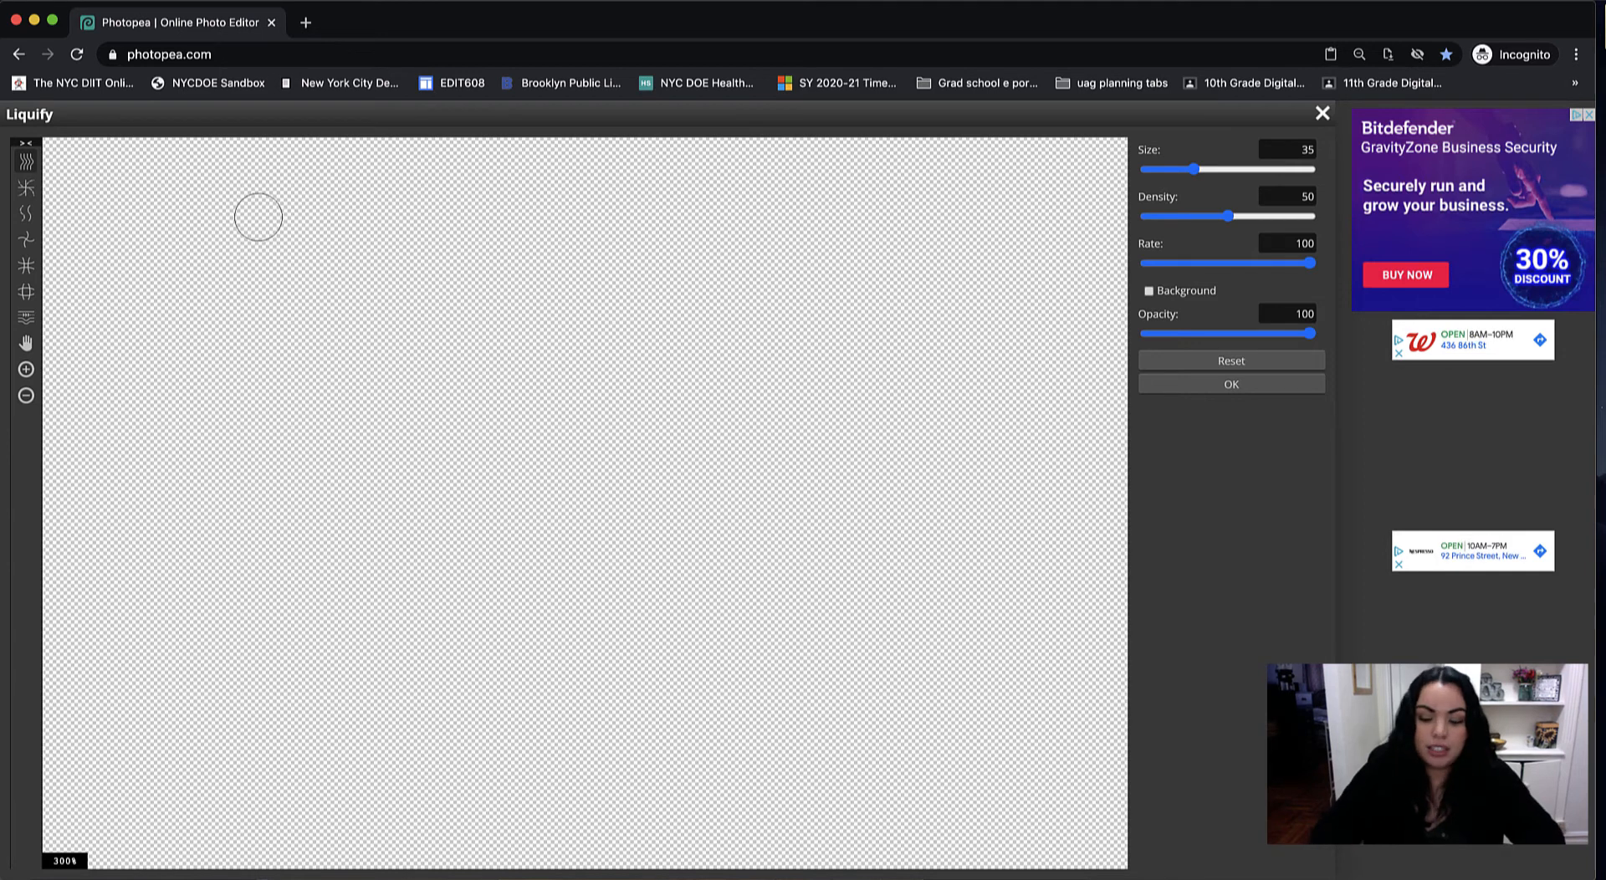
pyautogui.hscroll(3, 259, 218)
pyautogui.moveTo(258, 217)
pyautogui.mouseDown()
pyautogui.moveTo(361, 393)
pyautogui.moveTo(251, 339)
pyautogui.mouseUp()
pyautogui.press('super+minus')
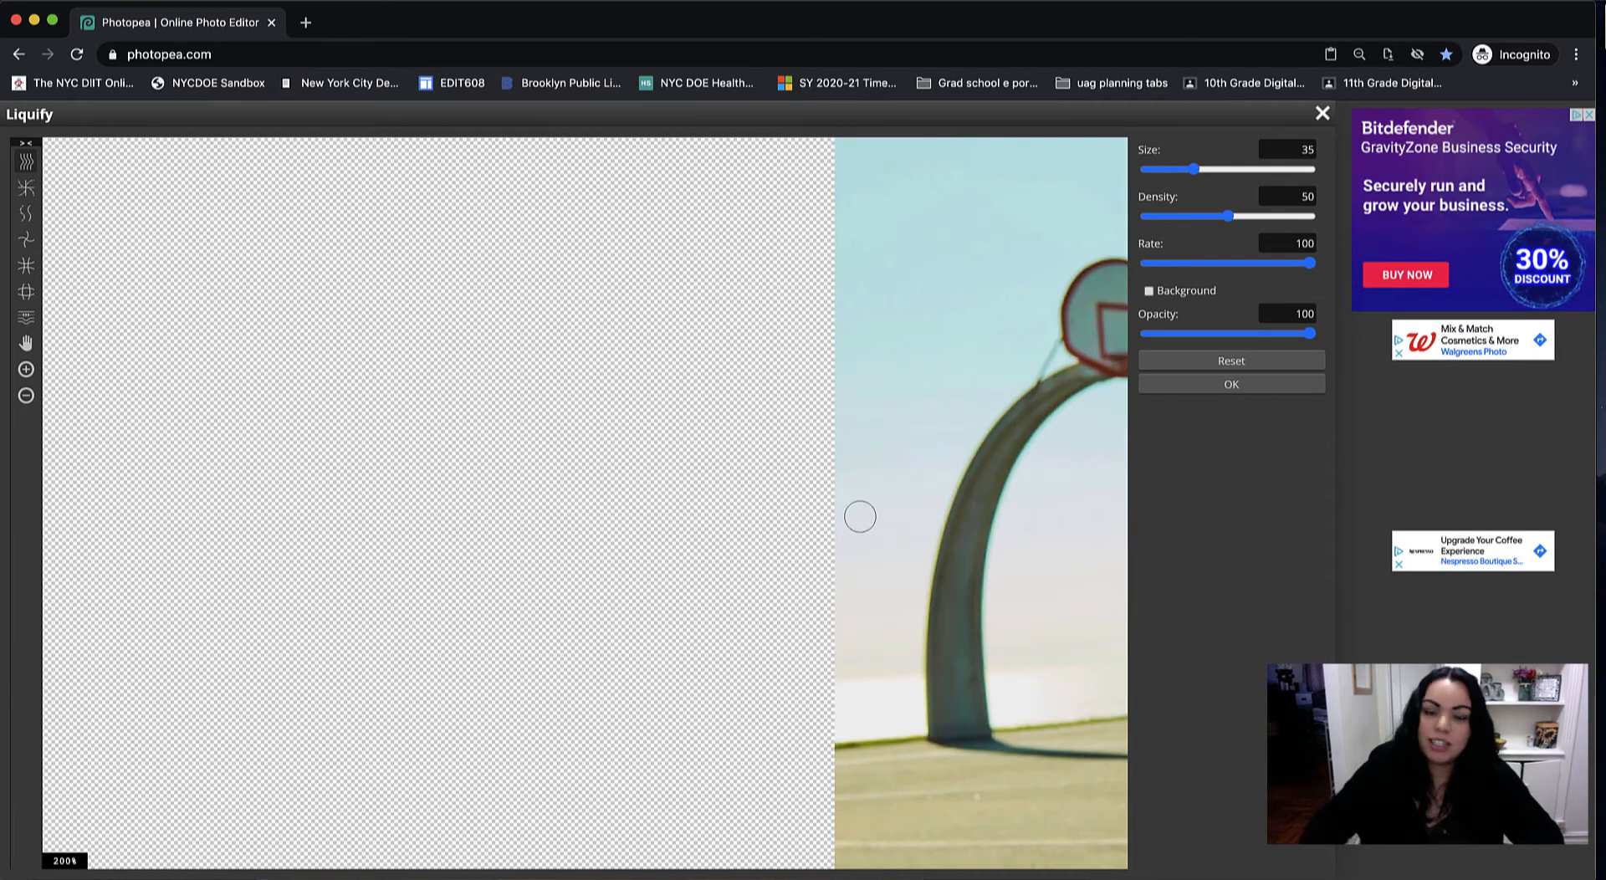
pyautogui.moveTo(925, 535); pyautogui.dragTo(379, 410)
pyautogui.moveTo(864, 508)
pyautogui.mouseDown()
pyautogui.moveTo(678, 682)
pyautogui.moveTo(668, 717)
pyautogui.mouseUp()
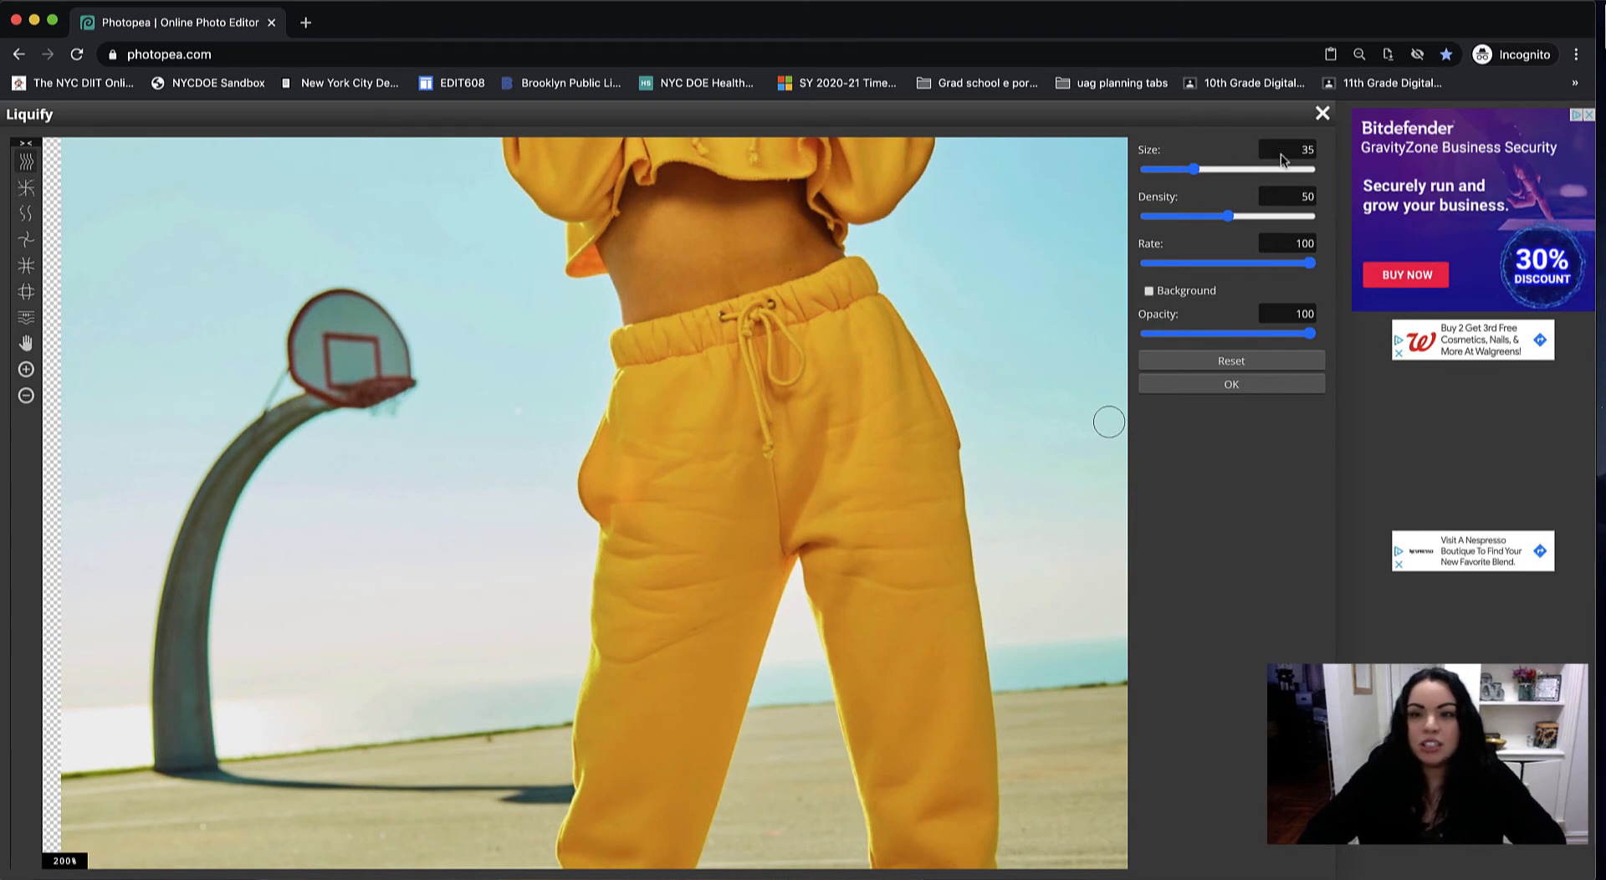
pyautogui.click(1285, 152)
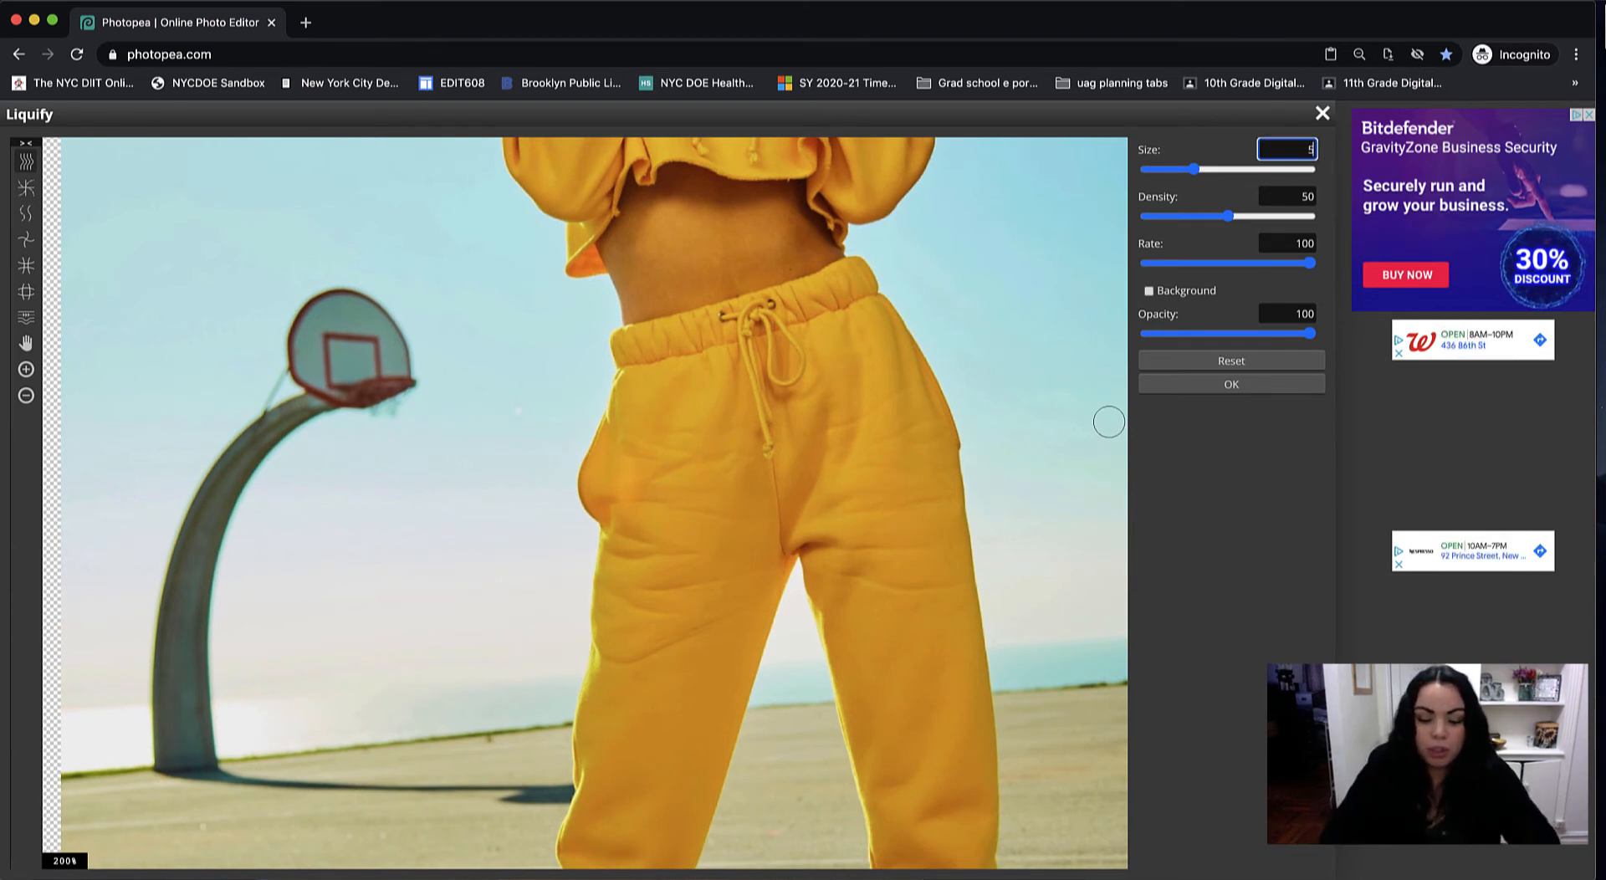
pyautogui.write('50')
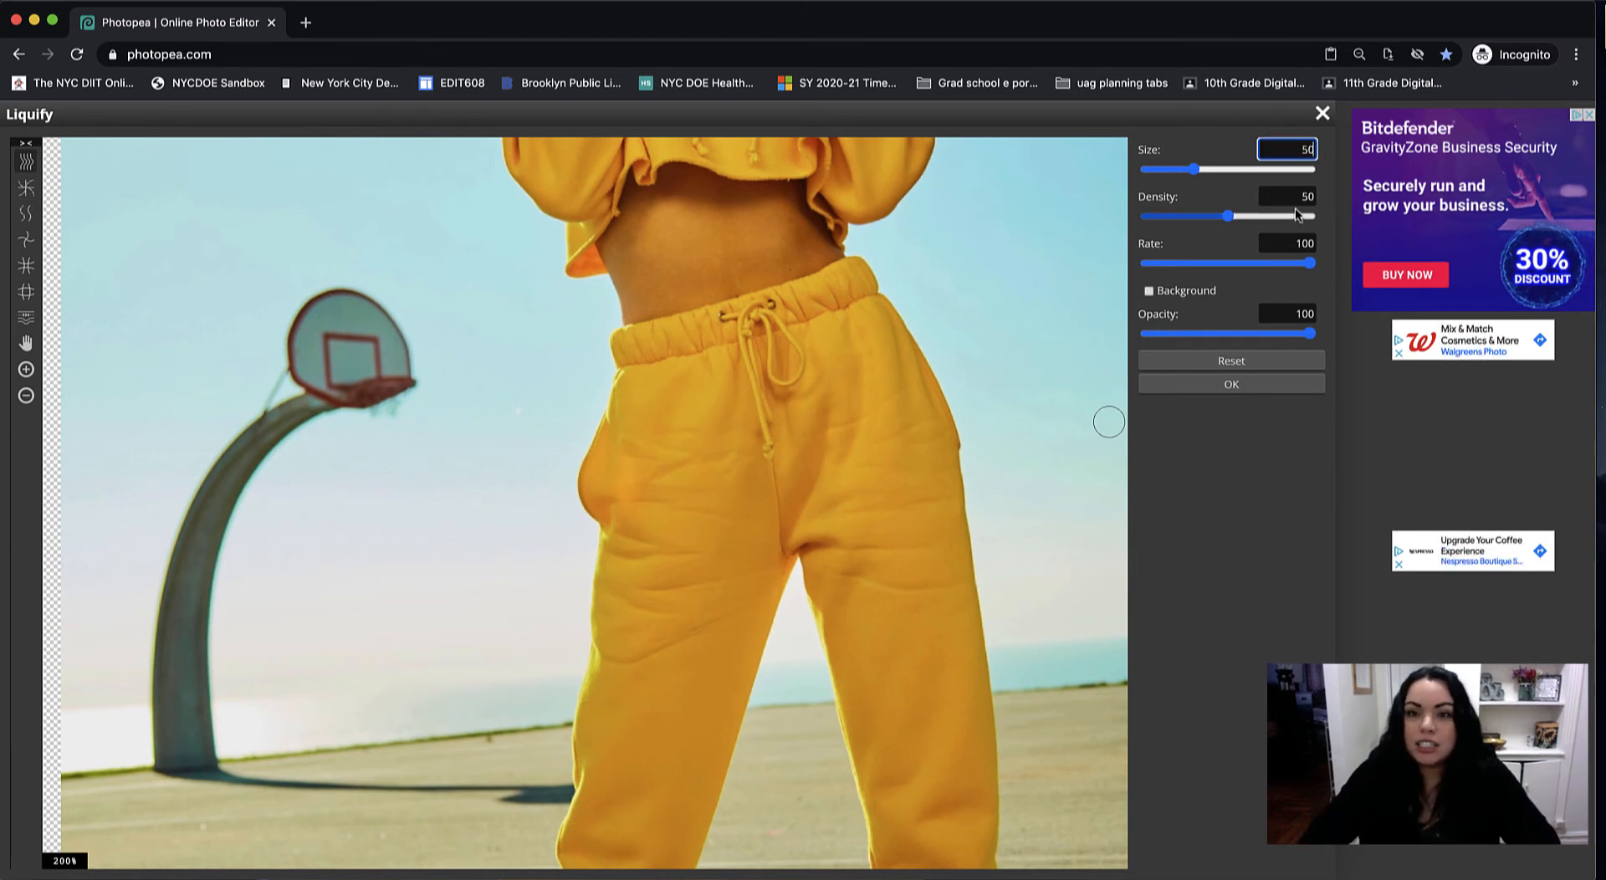
pyautogui.click(1299, 243)
pyautogui.moveTo(1296, 244); pyautogui.dragTo(1353, 248)
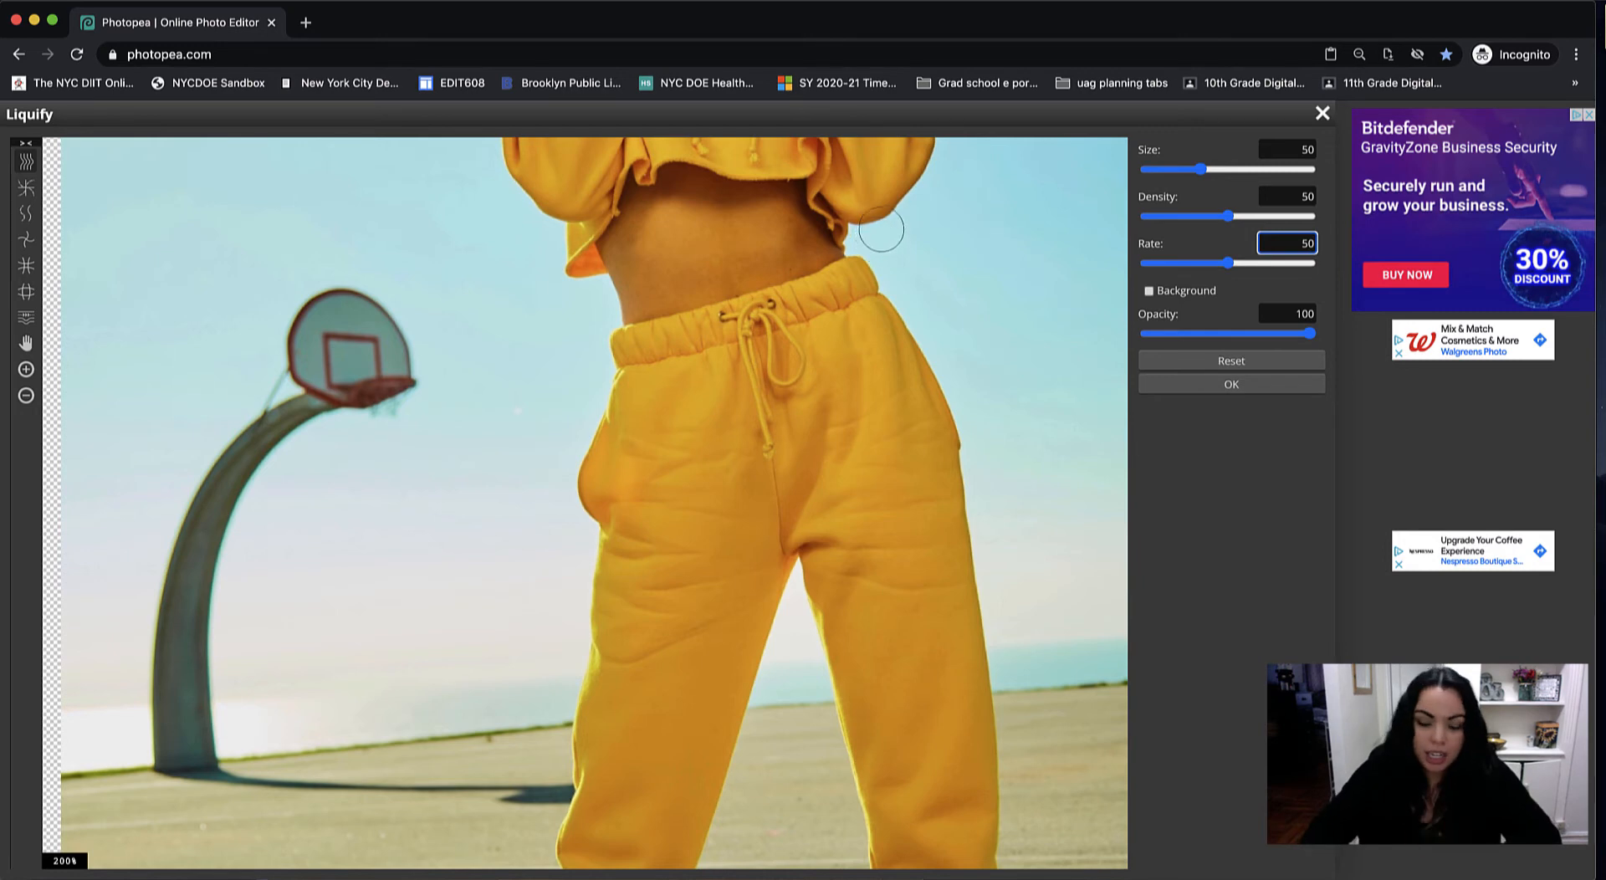
# Step: Smudge the right hip edge of the yellow pants outward just below the waistband
pyautogui.press('super+plus')
pyautogui.press('super+plus')
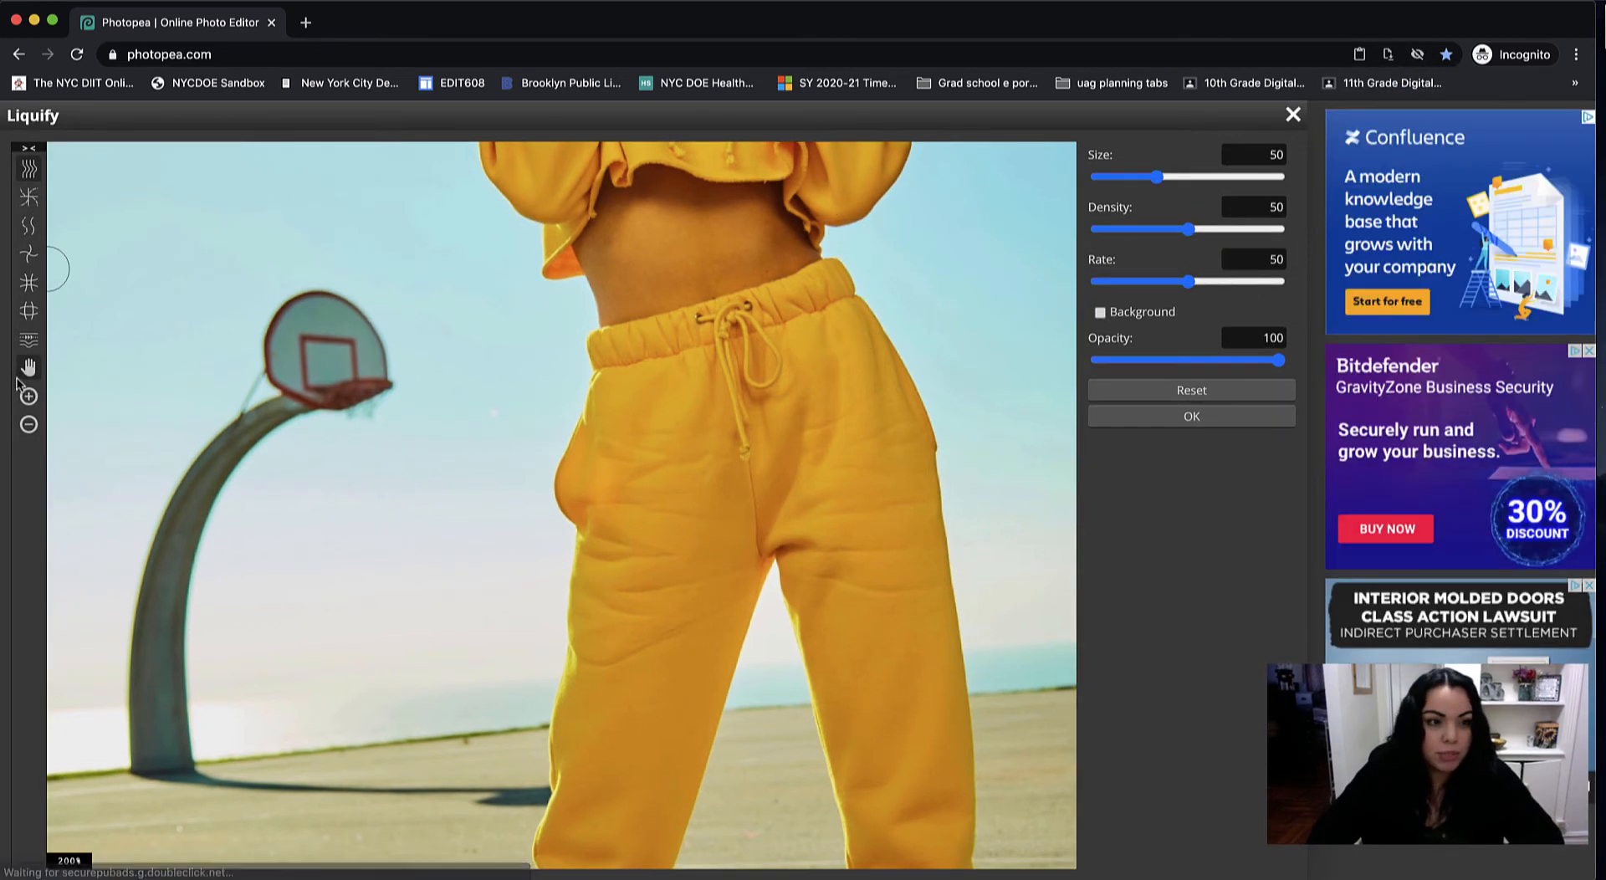
pyautogui.scroll(3, 920, 268)
pyautogui.moveTo(928, 265); pyautogui.dragTo(681, 376)
pyautogui.press('w')
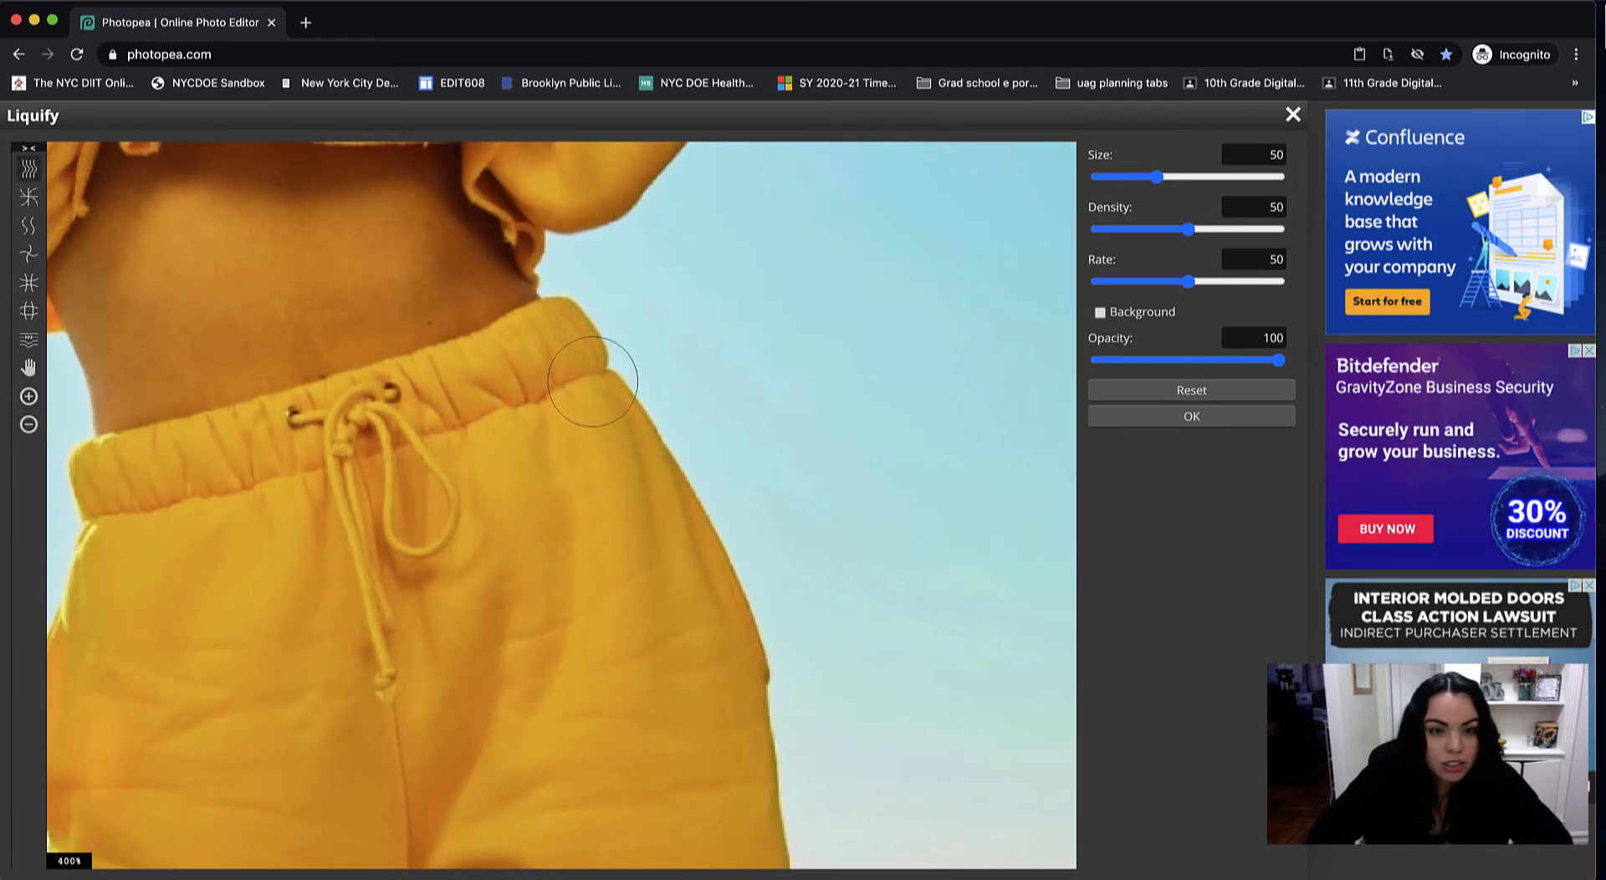
pyautogui.moveTo(592, 383)
pyautogui.mouseDown()
pyautogui.moveTo(607, 379)
pyautogui.moveTo(569, 323)
pyautogui.moveTo(574, 279)
pyautogui.moveTo(638, 442)
pyautogui.moveTo(667, 456)
pyautogui.moveTo(668, 482)
pyautogui.moveTo(692, 467)
pyautogui.moveTo(652, 492)
pyautogui.mouseUp()
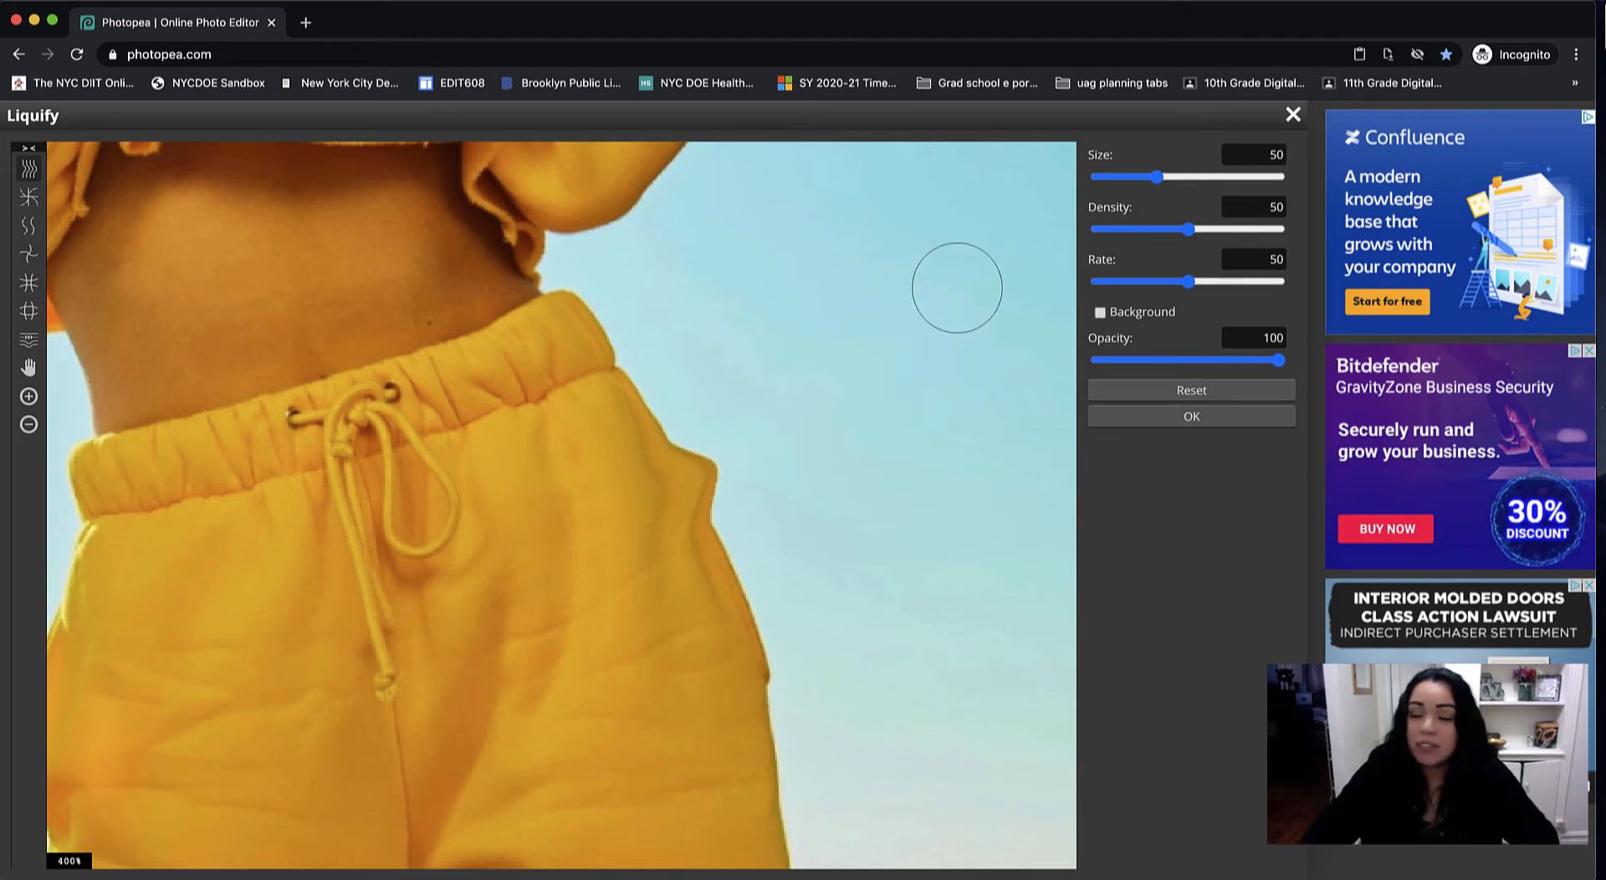
# Step: Undo the uneven hip smudge and refine the outer hip and leg edges of the yellow pants into subtle curves
pyautogui.press('super+z')
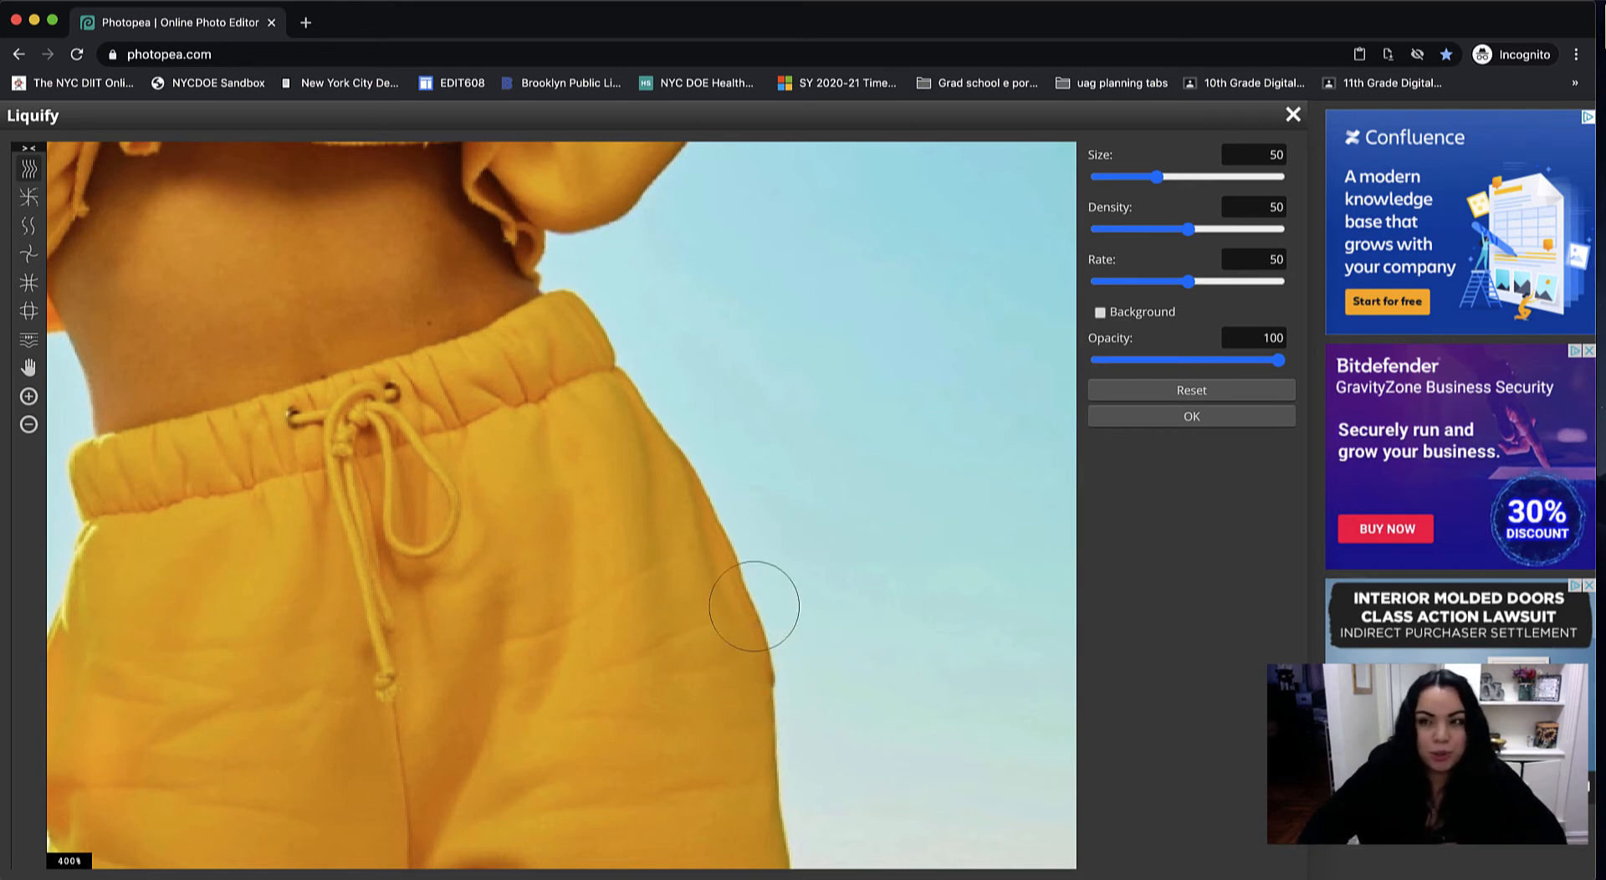
pyautogui.press('super+plus')
pyautogui.moveTo(846, 624); pyautogui.dragTo(836, 465)
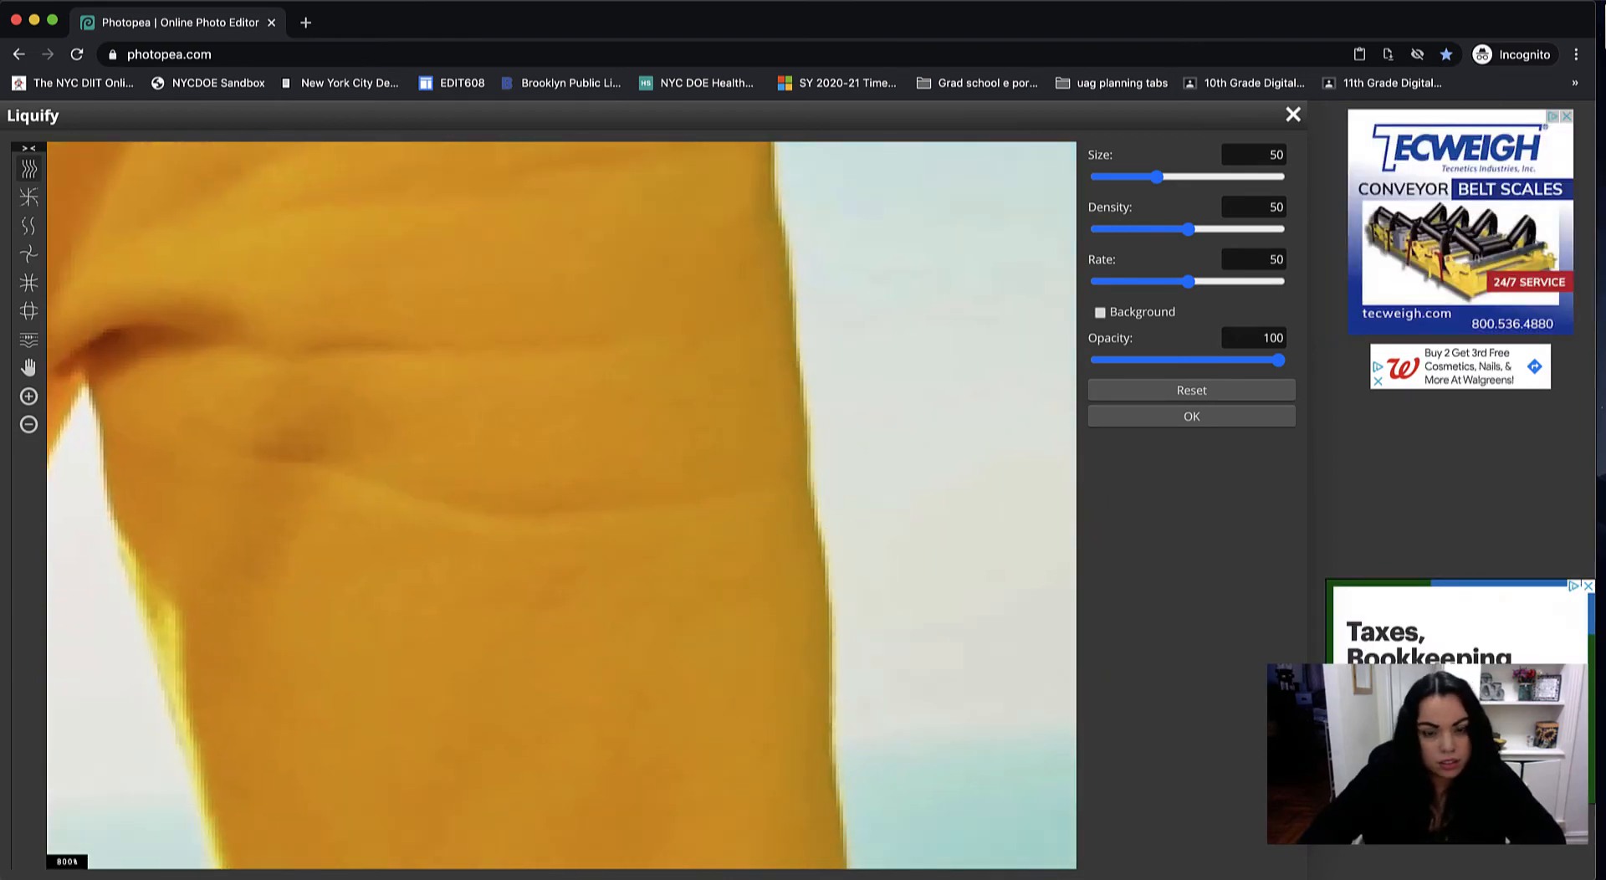
pyautogui.moveTo(785, 636); pyautogui.dragTo(770, 335)
pyautogui.moveTo(579, 493)
pyautogui.mouseDown()
pyautogui.moveTo(583, 439)
pyautogui.moveTo(669, 778)
pyautogui.mouseUp()
pyautogui.moveTo(627, 376); pyautogui.dragTo(819, 184)
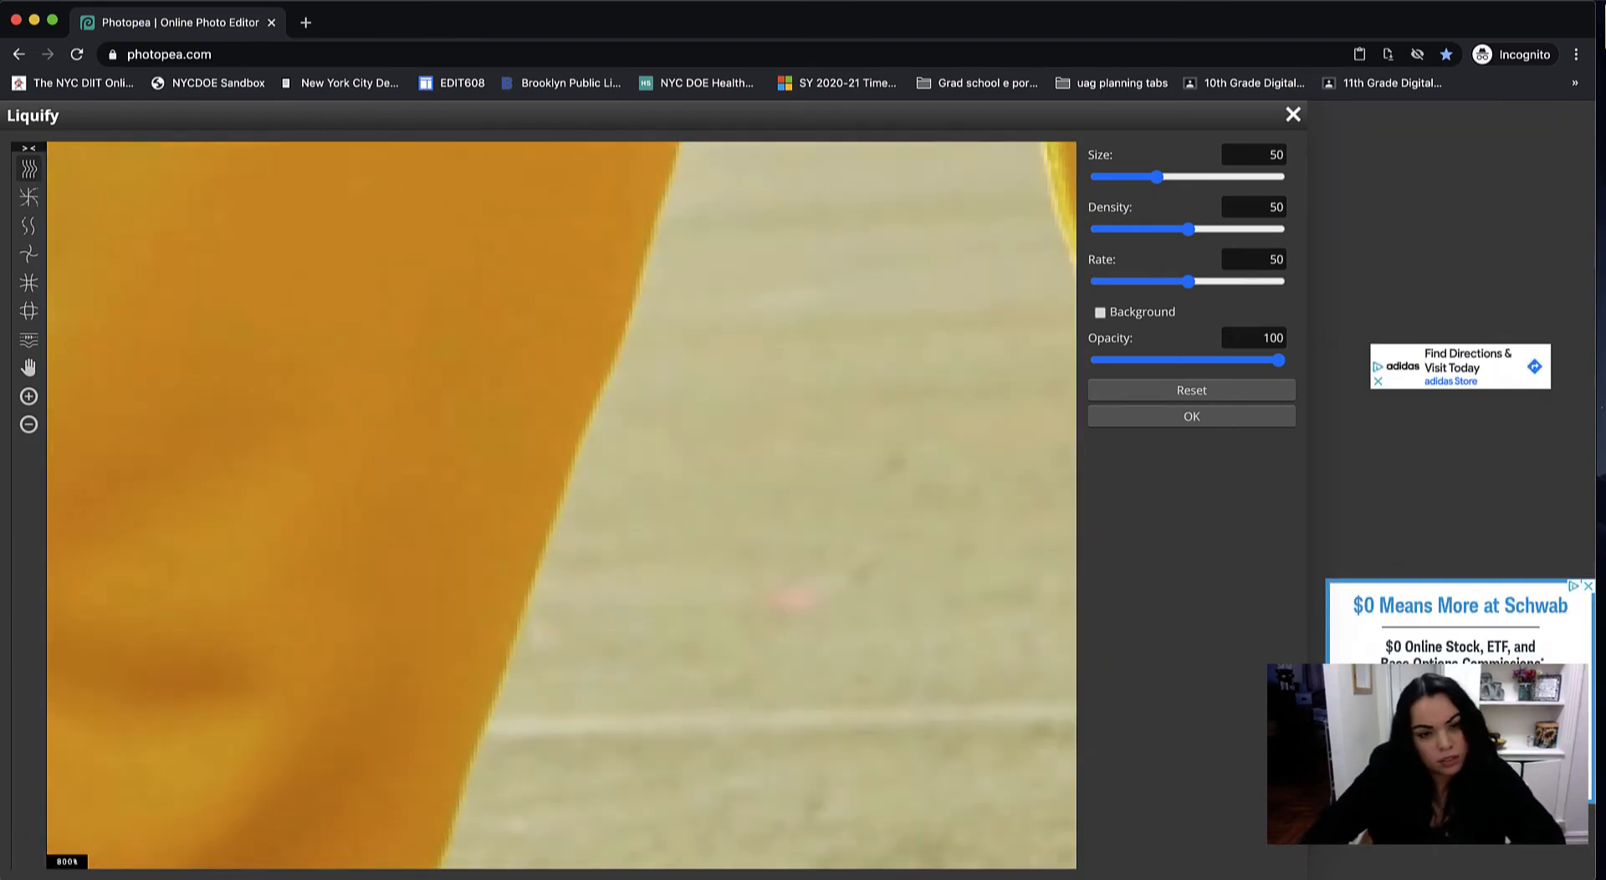
pyautogui.moveTo(568, 711); pyautogui.dragTo(636, 402)
pyautogui.moveTo(530, 437); pyautogui.dragTo(903, 697)
pyautogui.moveTo(636, 192); pyautogui.dragTo(644, 686)
pyautogui.moveTo(644, 210); pyautogui.dragTo(652, 686)
pyautogui.moveTo(673, 201); pyautogui.dragTo(689, 548)
pyautogui.moveTo(688, 251); pyautogui.dragTo(644, 711)
pyautogui.moveTo(661, 234); pyautogui.dragTo(619, 694)
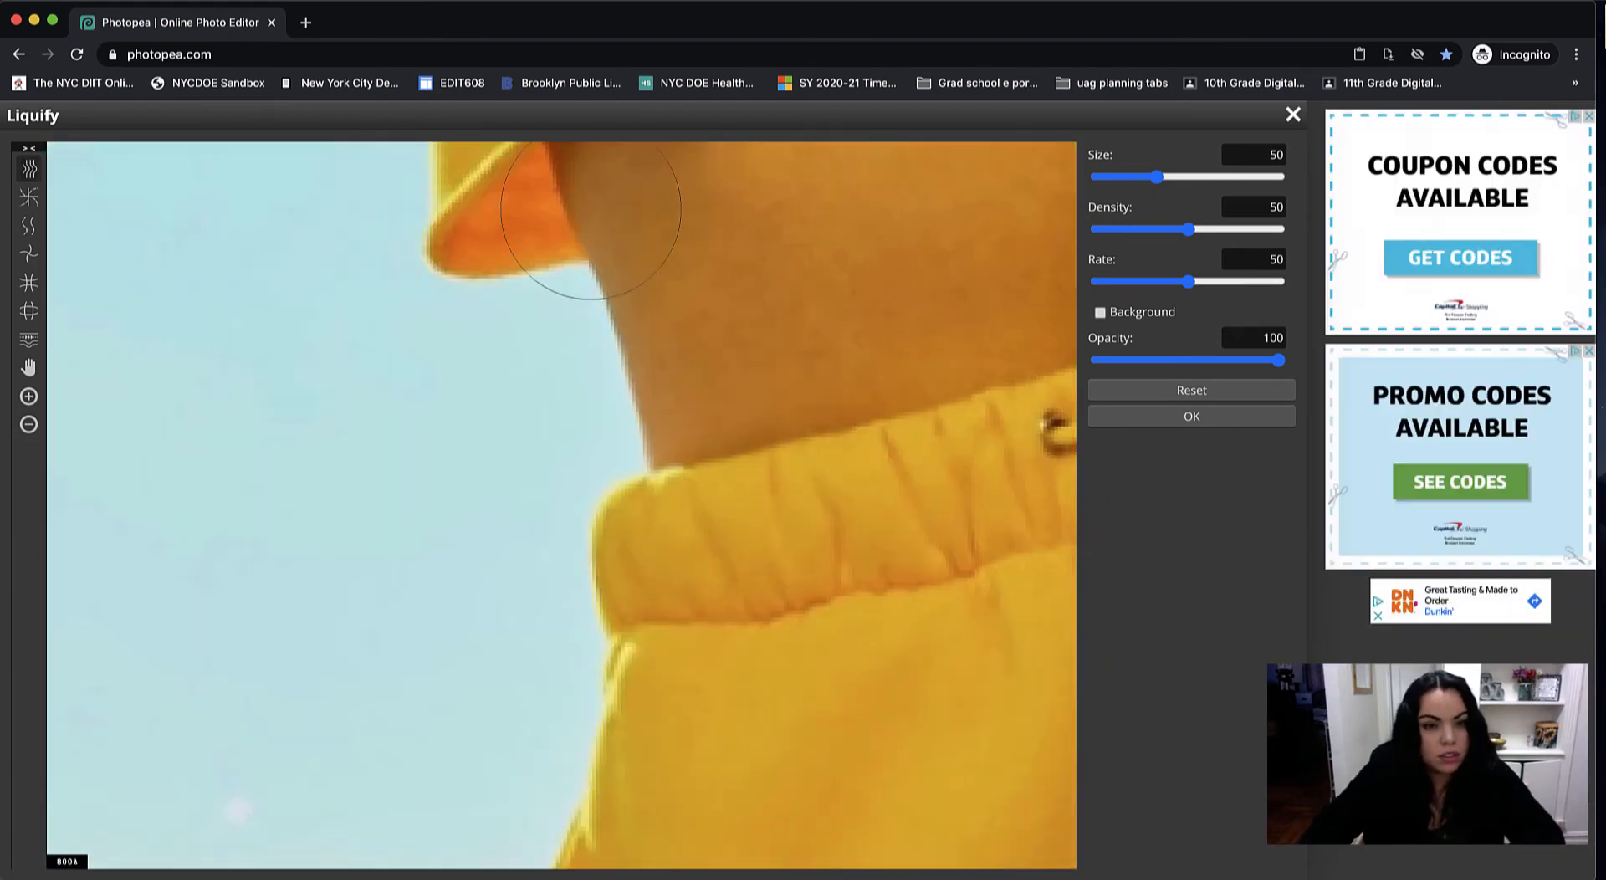
# Step: Apply the Liquify changes to the duplicated Slim Thiccc layer
pyautogui.press('super+minus')
pyautogui.press('super+minus')
pyautogui.press('super+minus')
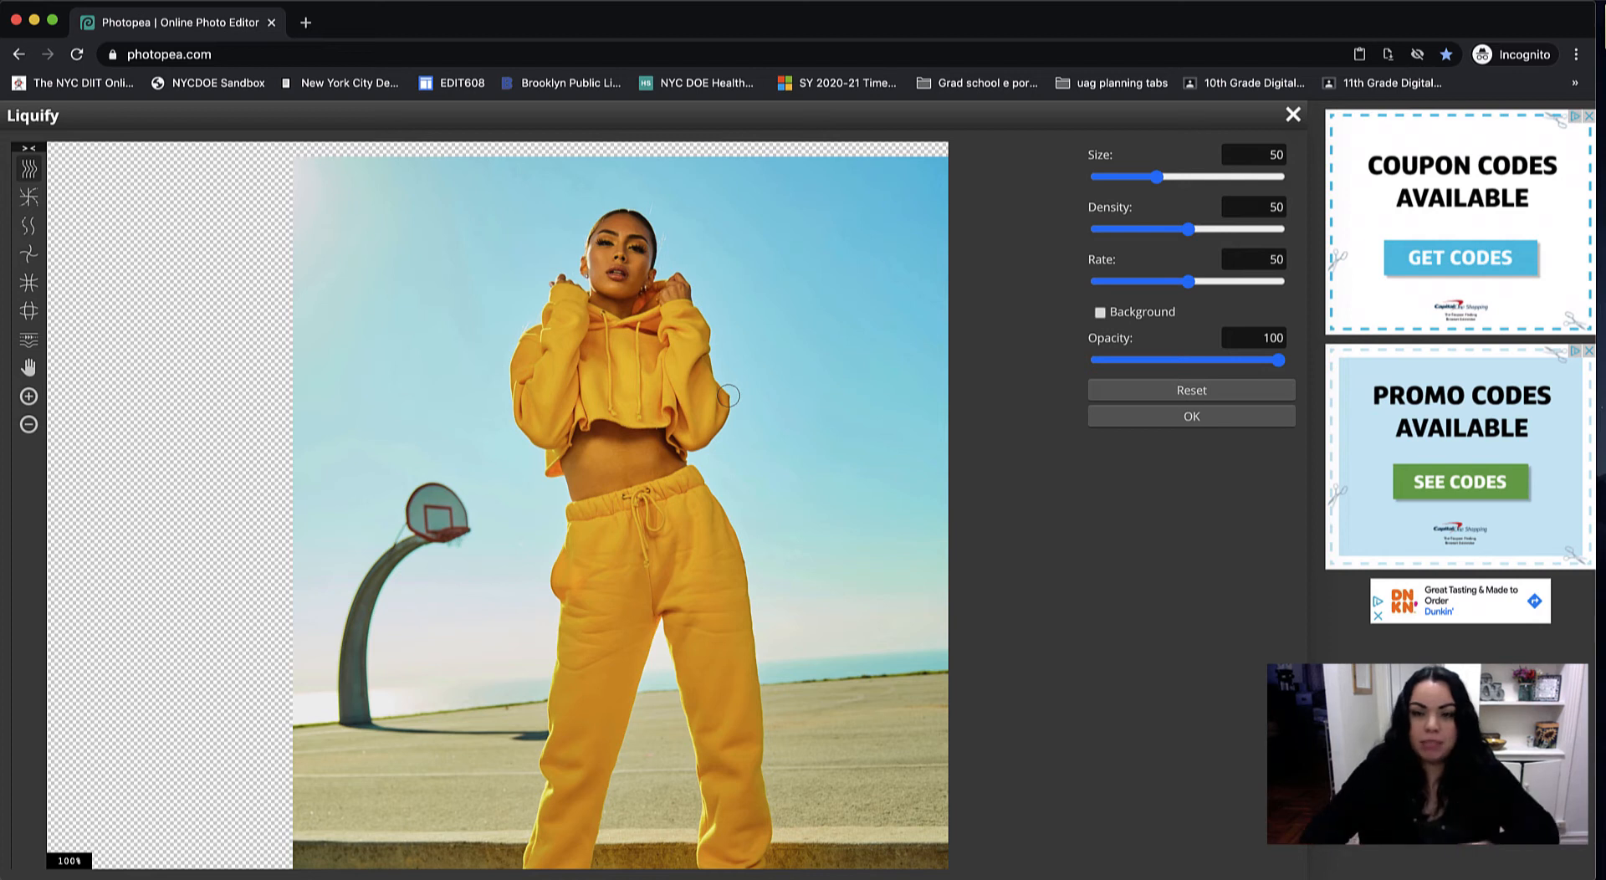
pyautogui.click(1229, 416)
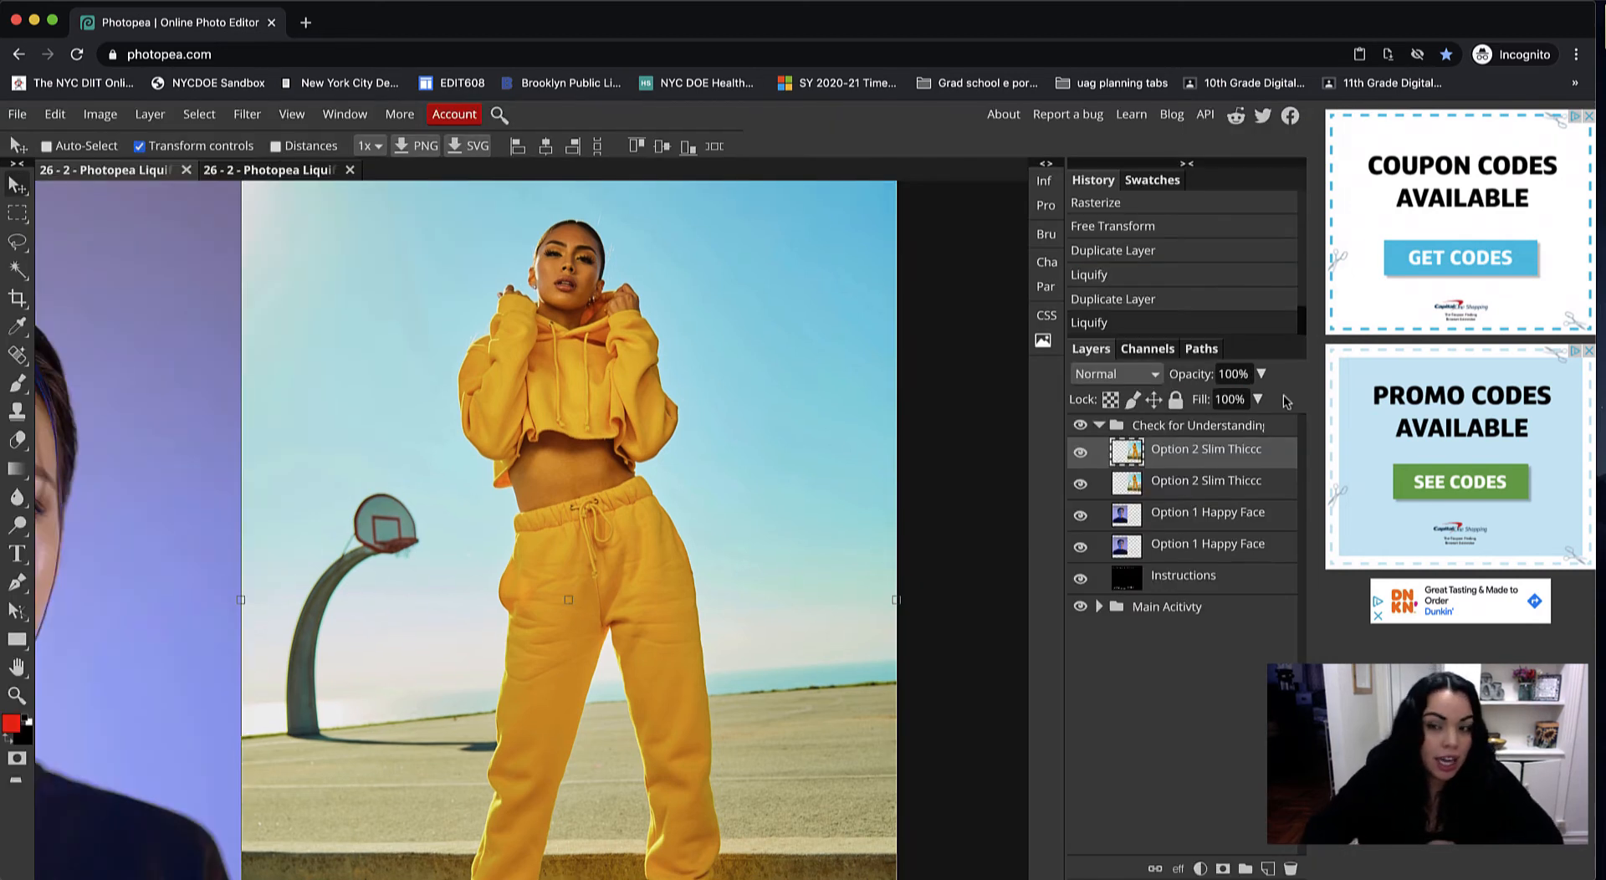
# Step: Compare the model's hips and legs before and after by hiding and reshowing the liquified Slim Thiccc layer
pyautogui.click(1080, 453)
pyautogui.click(1080, 453)
pyautogui.click(1080, 452)
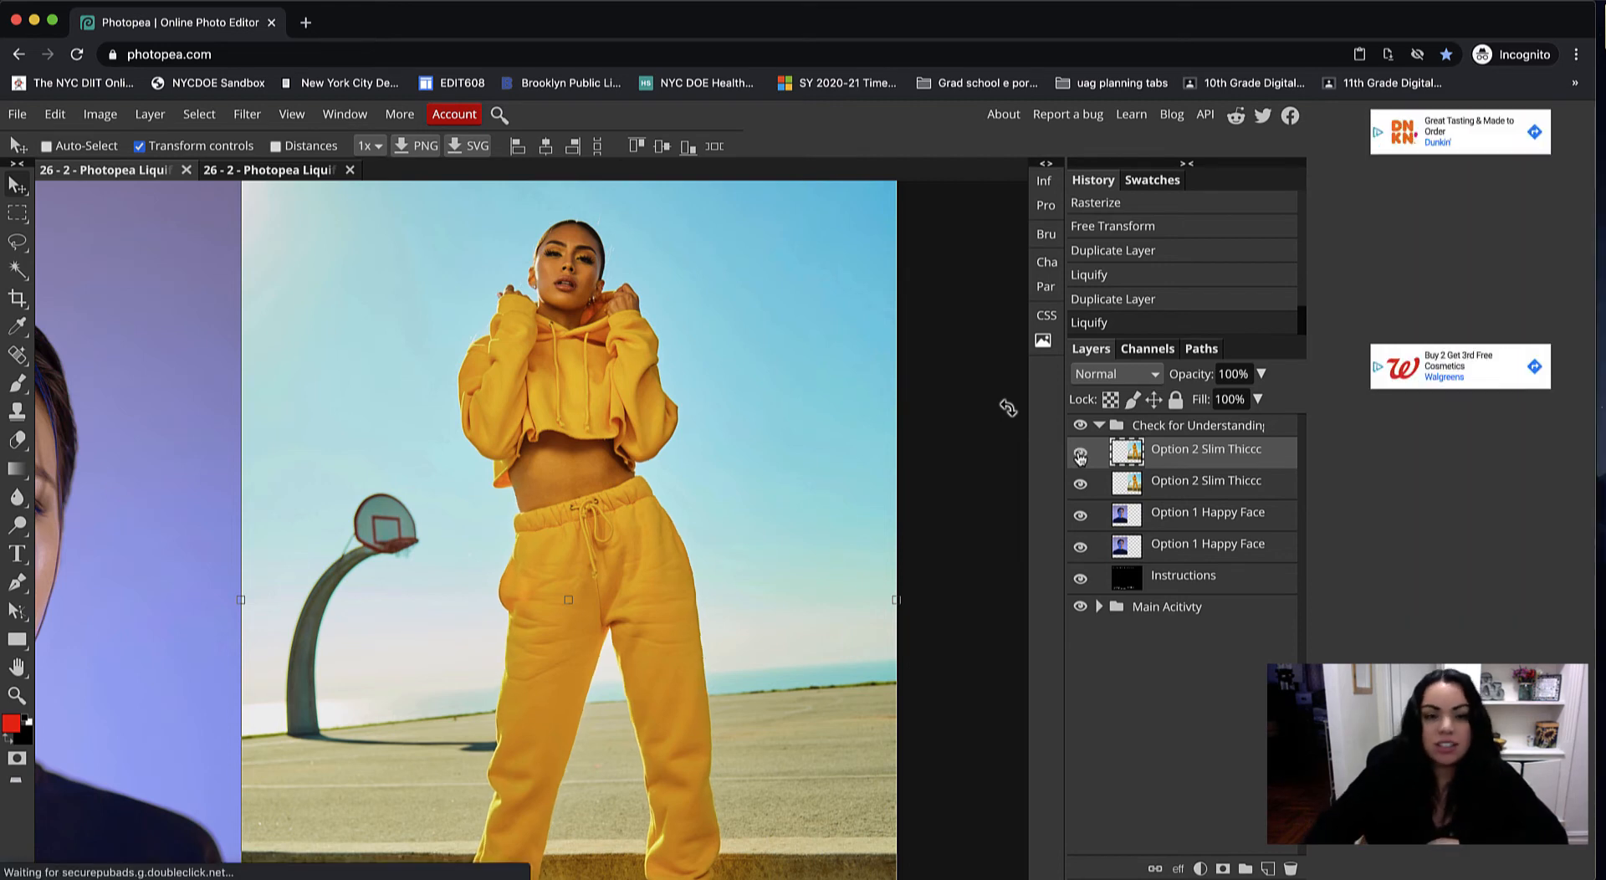
pyautogui.click(1079, 452)
pyautogui.click(1080, 452)
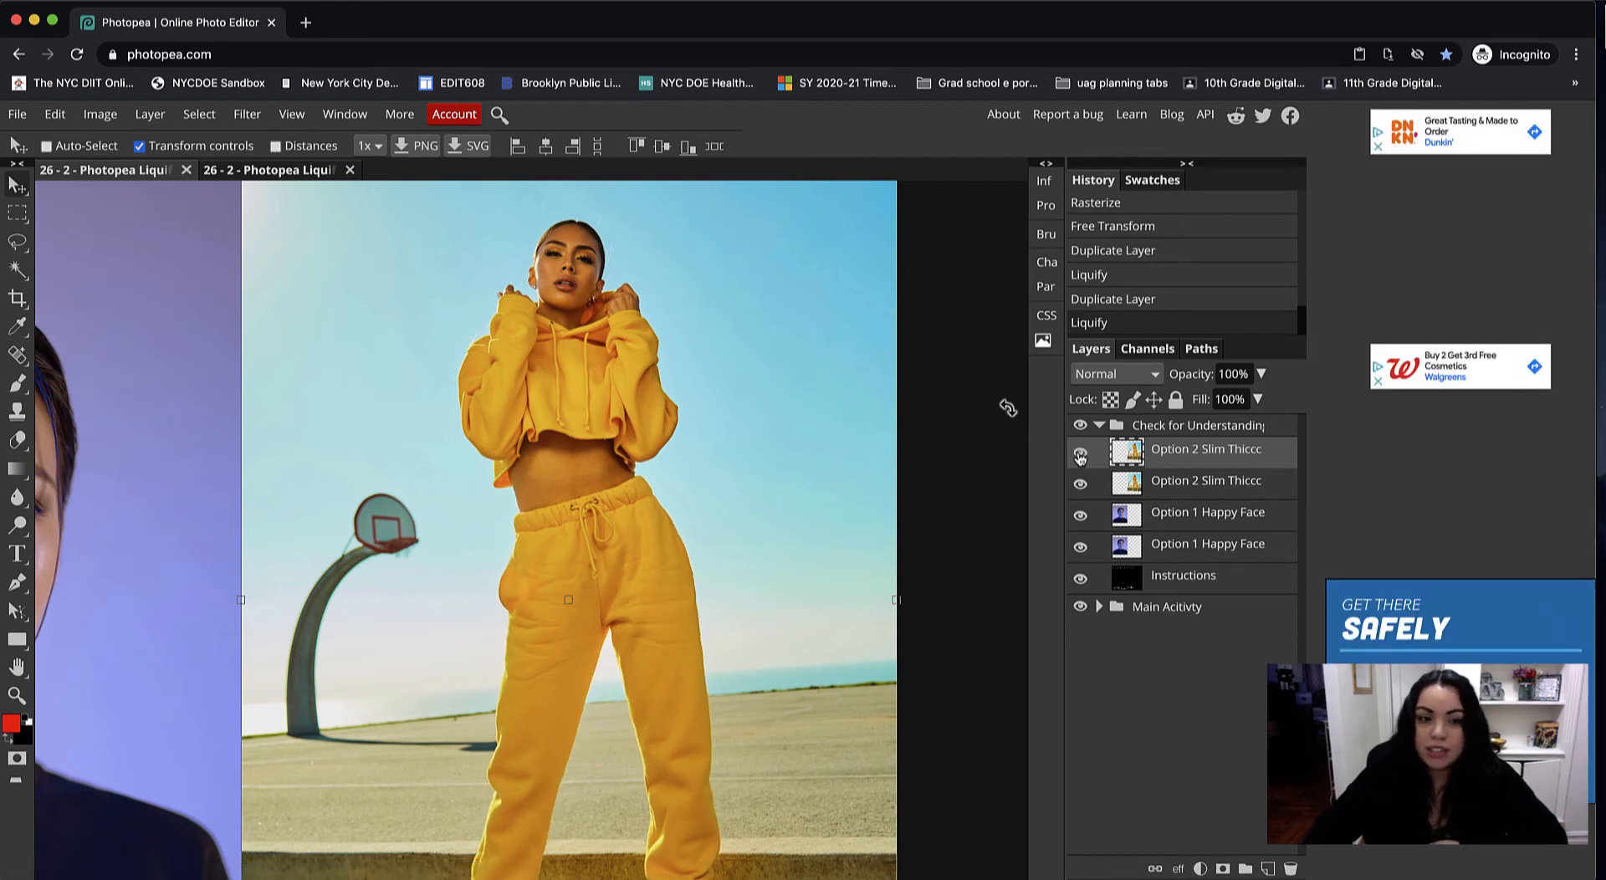
pyautogui.hotkey('ctrl', '0')
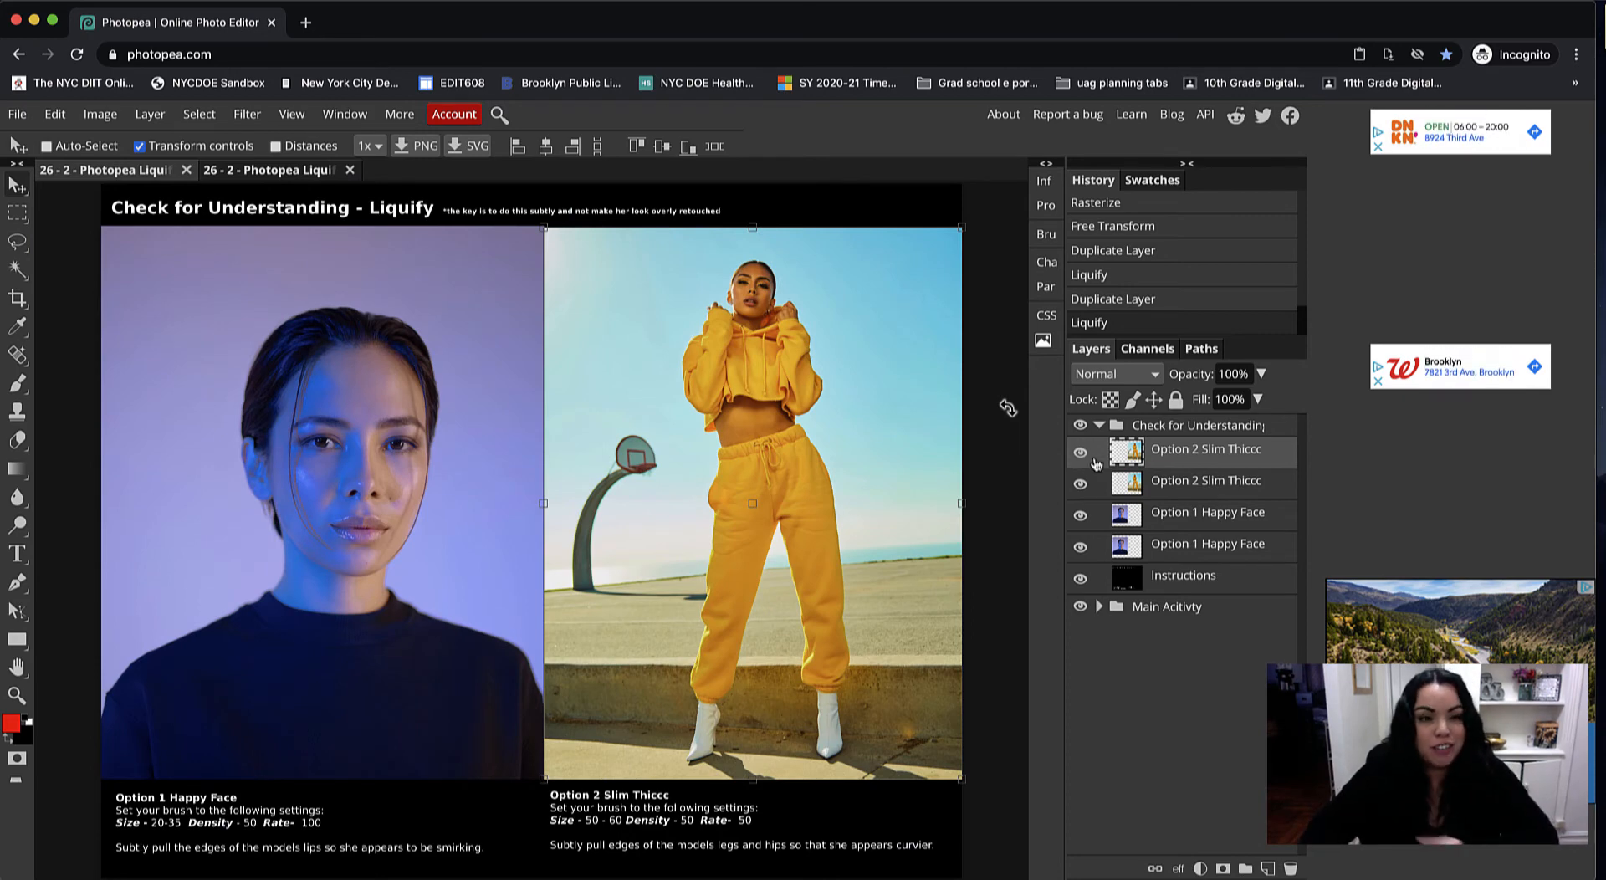
# Step: Collapse and hide the Check for Understanding group, and expand the Main Acitivty group
pyautogui.click(1116, 428)
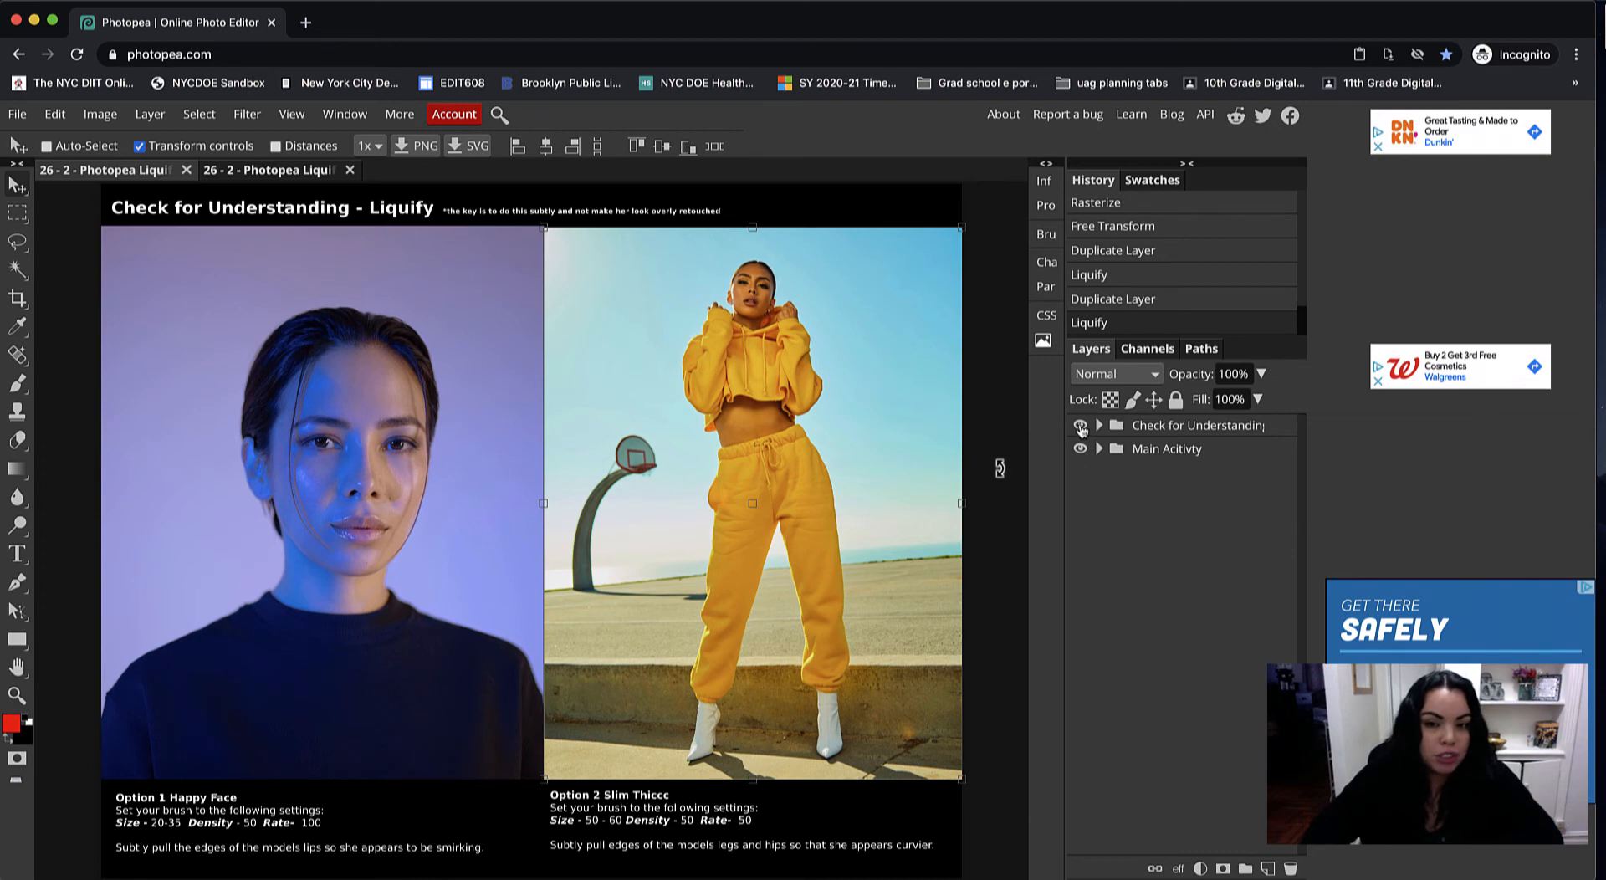
pyautogui.click(1080, 427)
pyautogui.click(1142, 451)
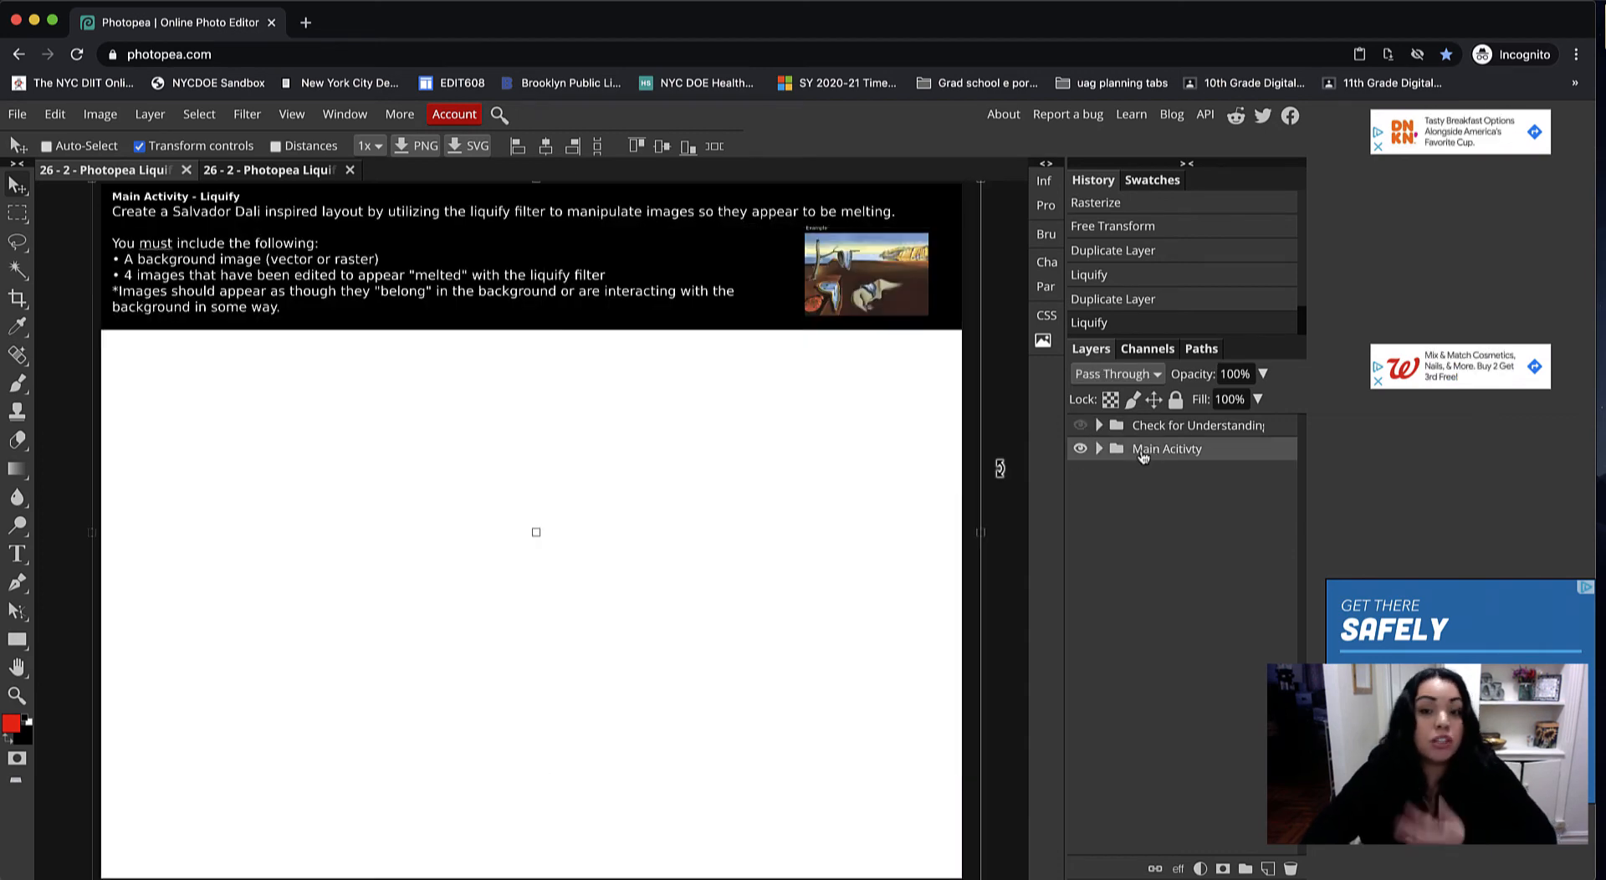
pyautogui.click(1101, 449)
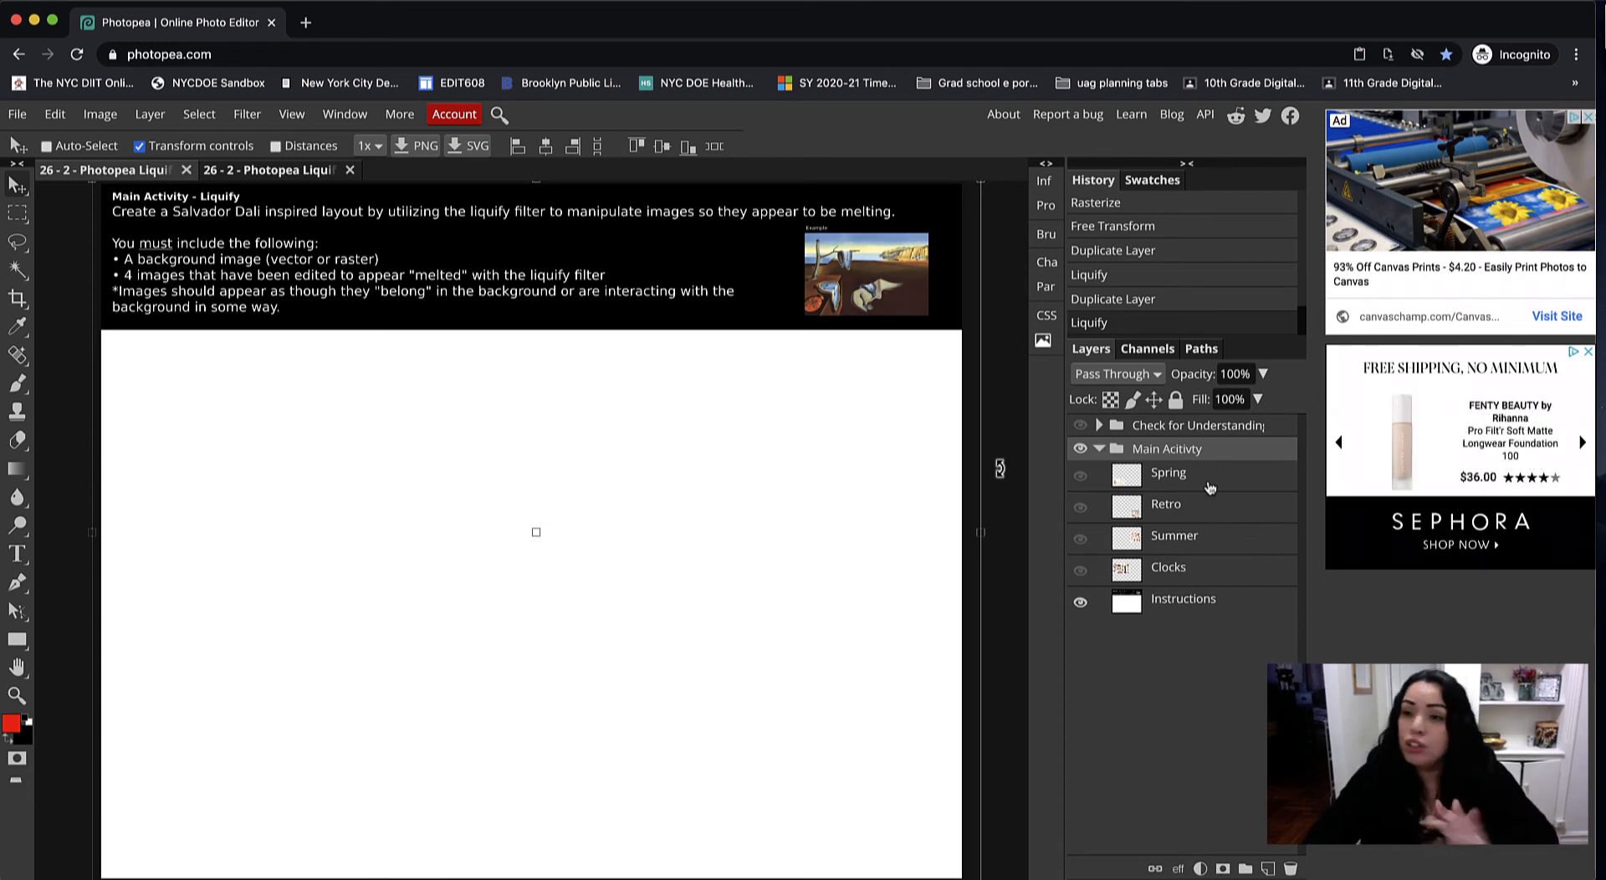
# Step: Preview the supplied images by showing the Spring, Retro, Summer and Clocks layers
pyautogui.click(1080, 478)
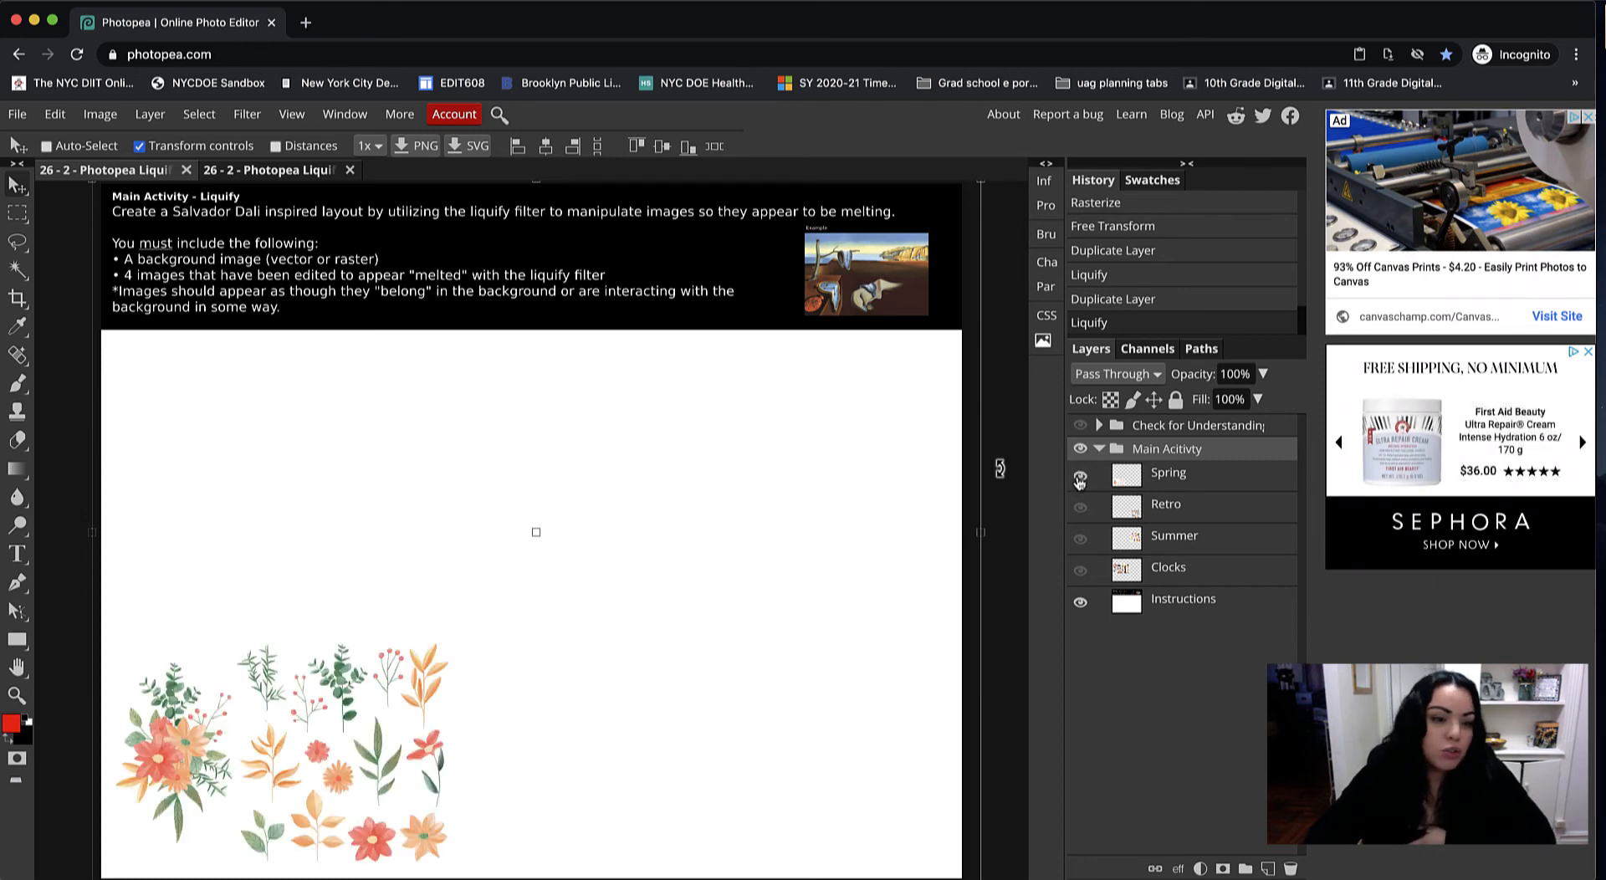
pyautogui.click(1080, 507)
pyautogui.click(1080, 539)
pyautogui.click(1079, 571)
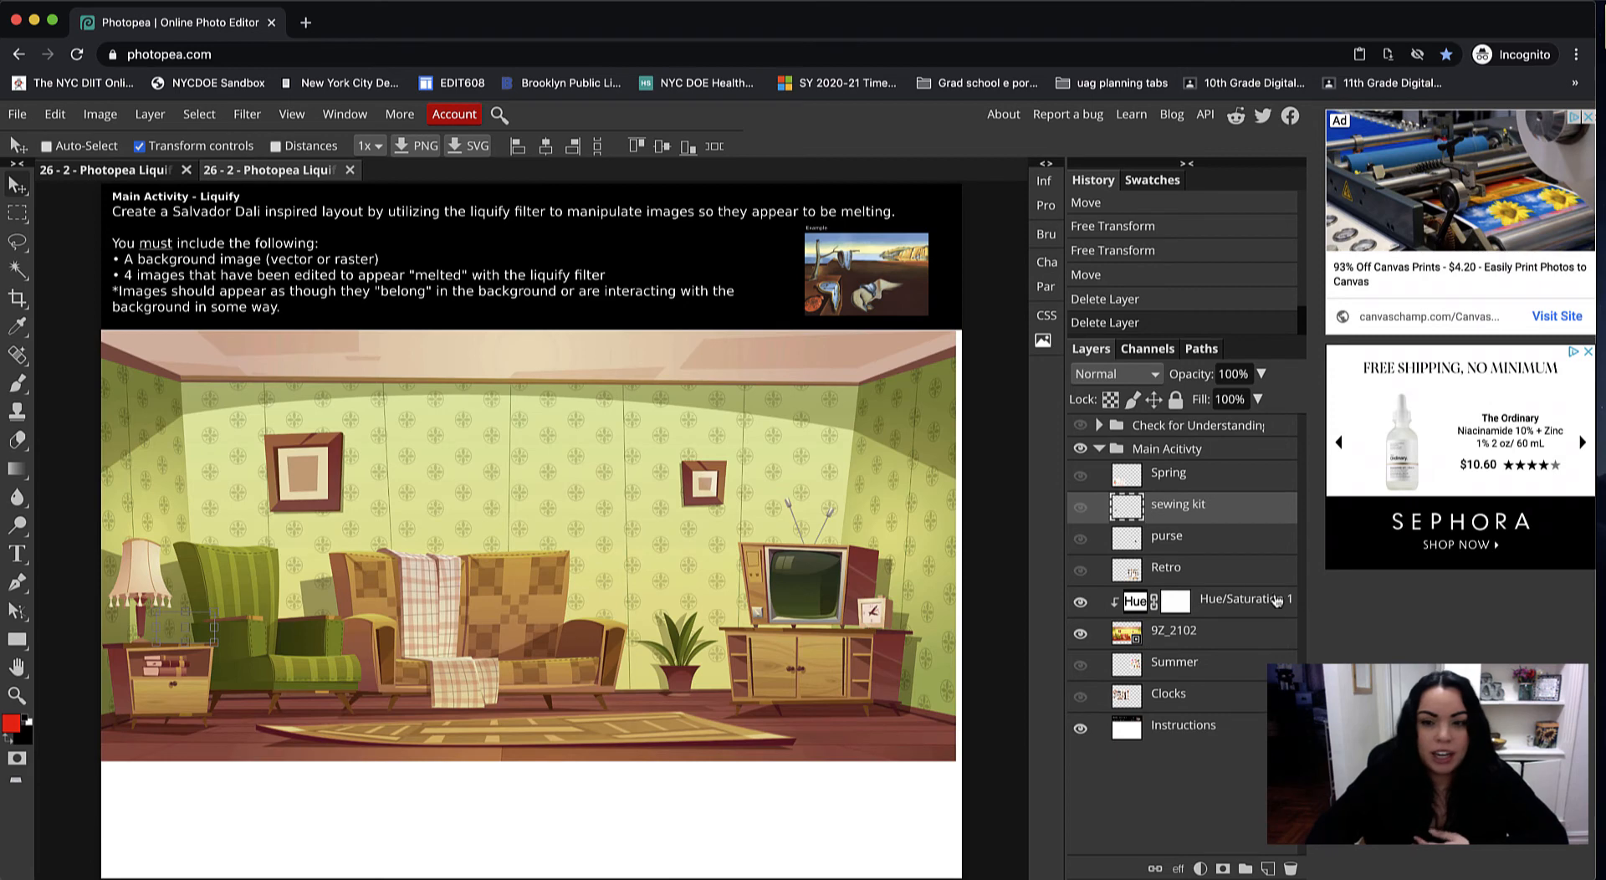
# Step: Compare the 9Z_2102 living room background with and without its Hue/Saturation adjustment
pyautogui.click(1147, 634)
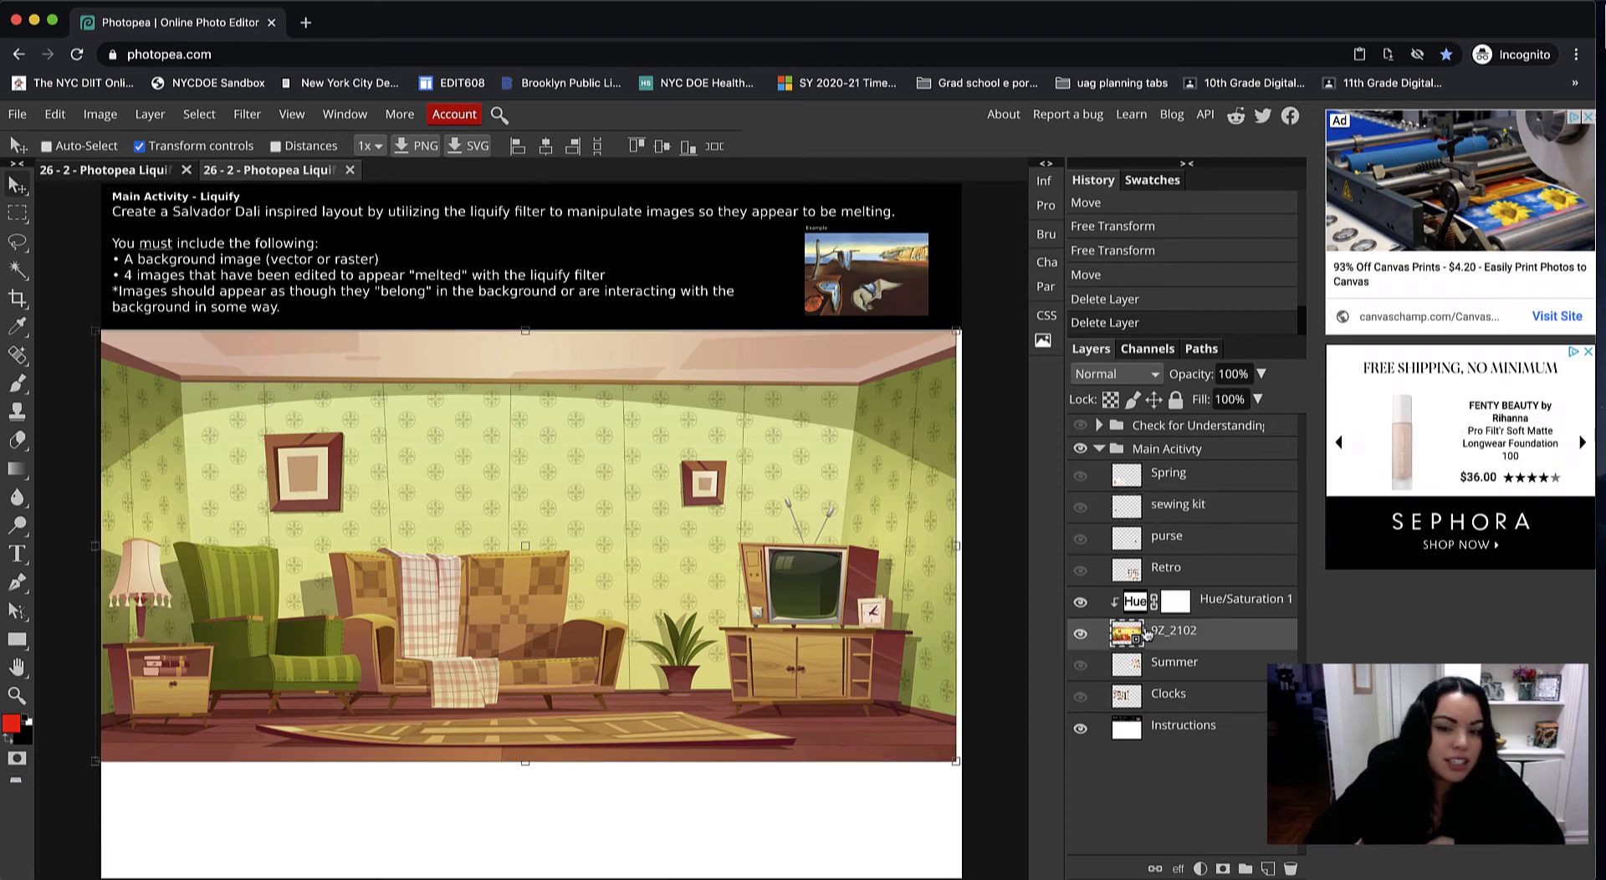
pyautogui.click(1080, 602)
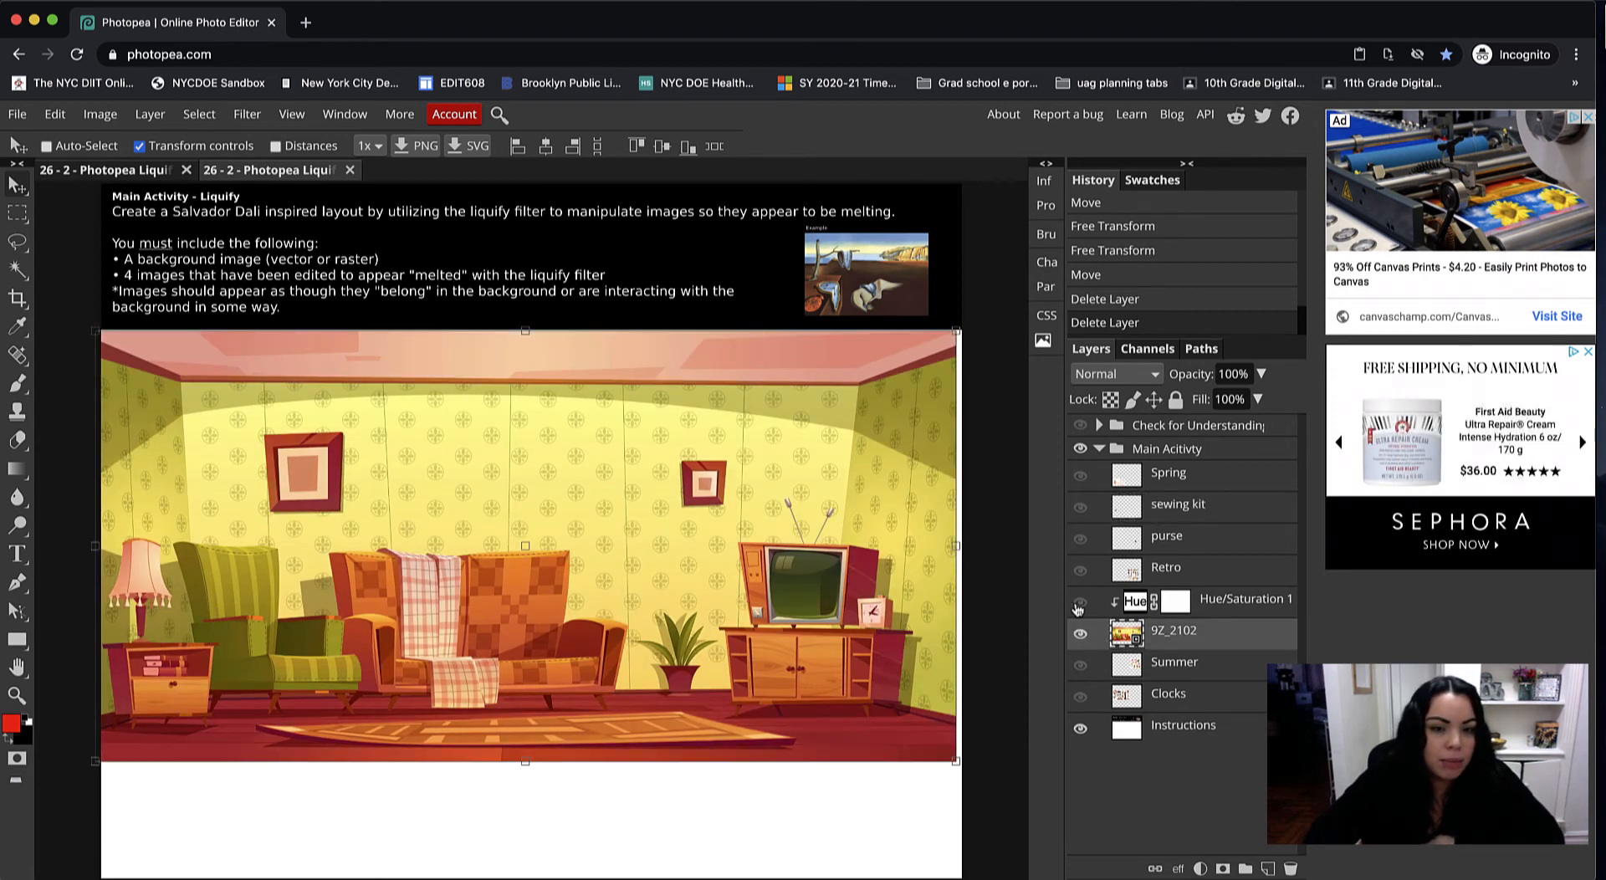
pyautogui.click(1080, 603)
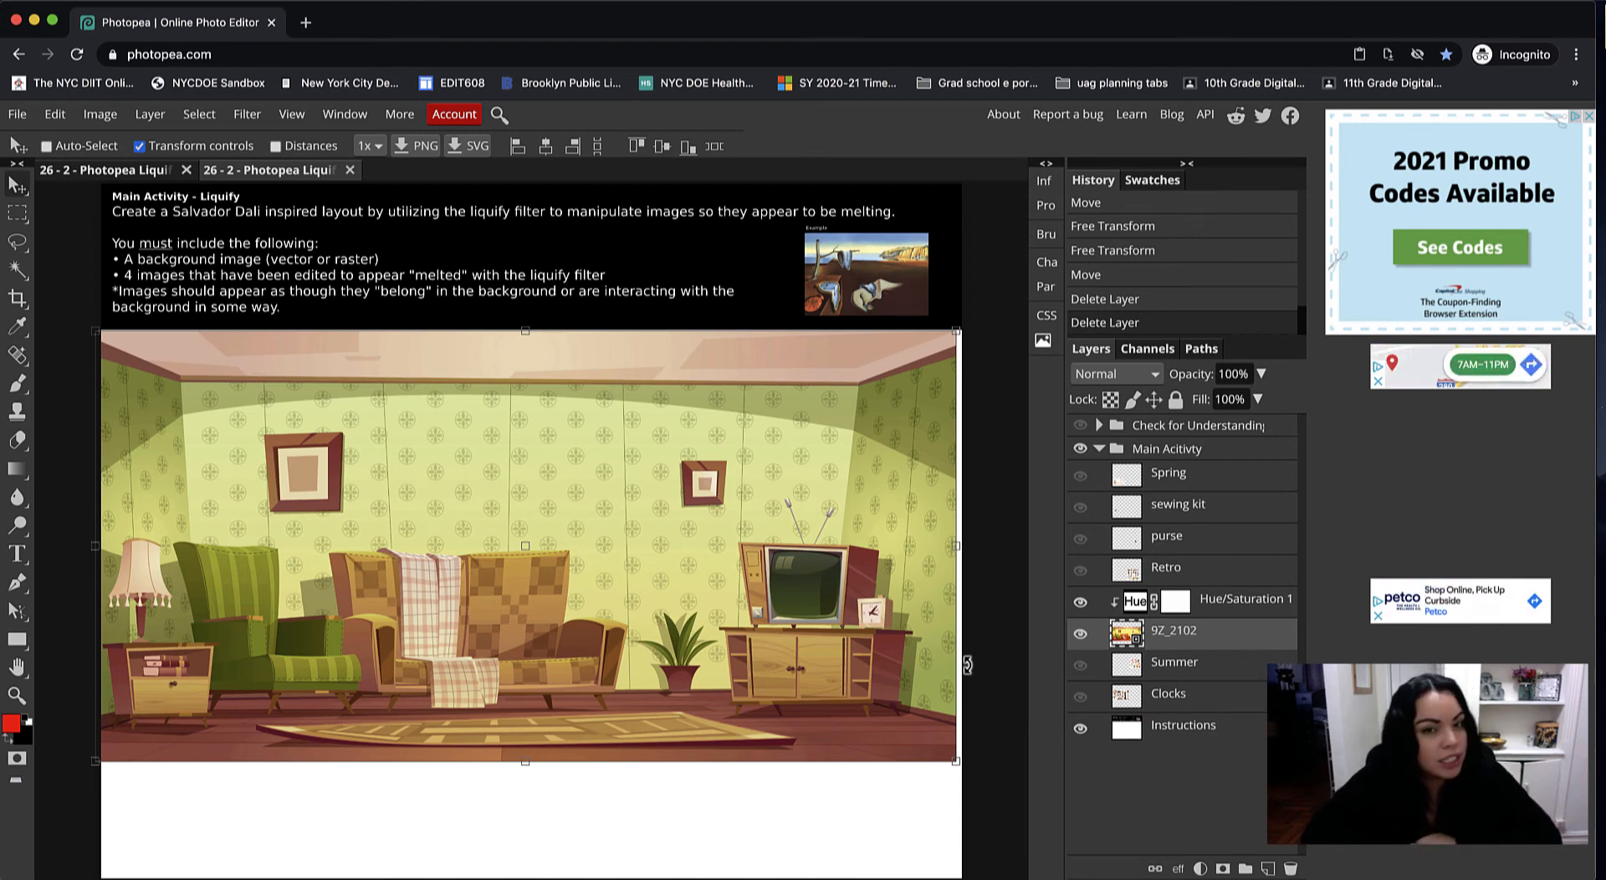
# Step: Show the Retro layer and copy its radio onto a new layer using a rectangular selection
pyautogui.click(1242, 576)
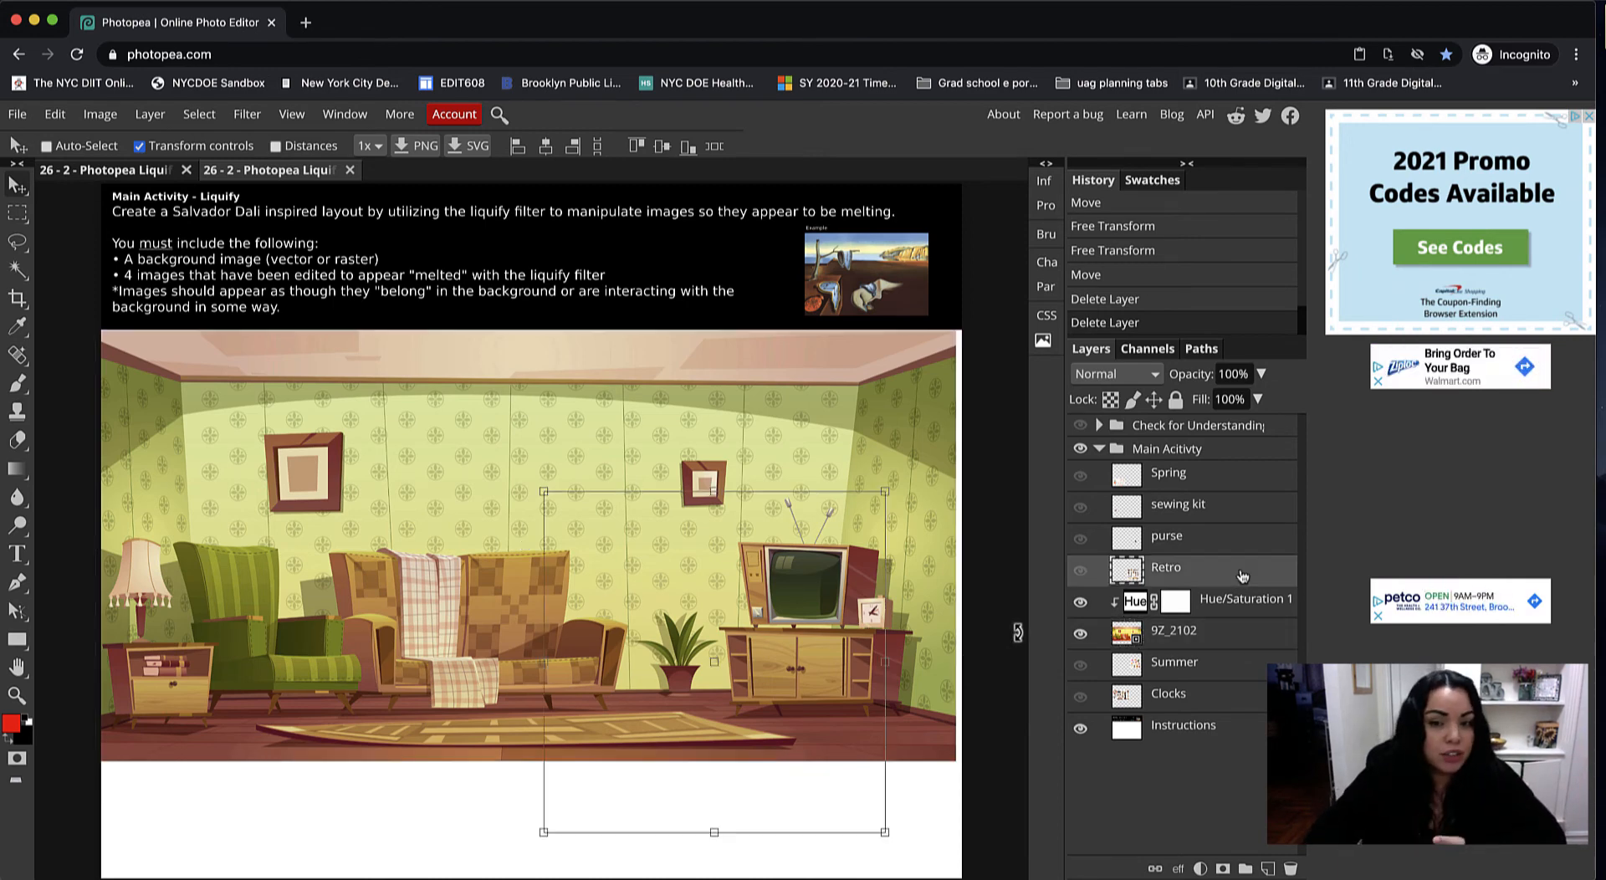
pyautogui.click(1081, 570)
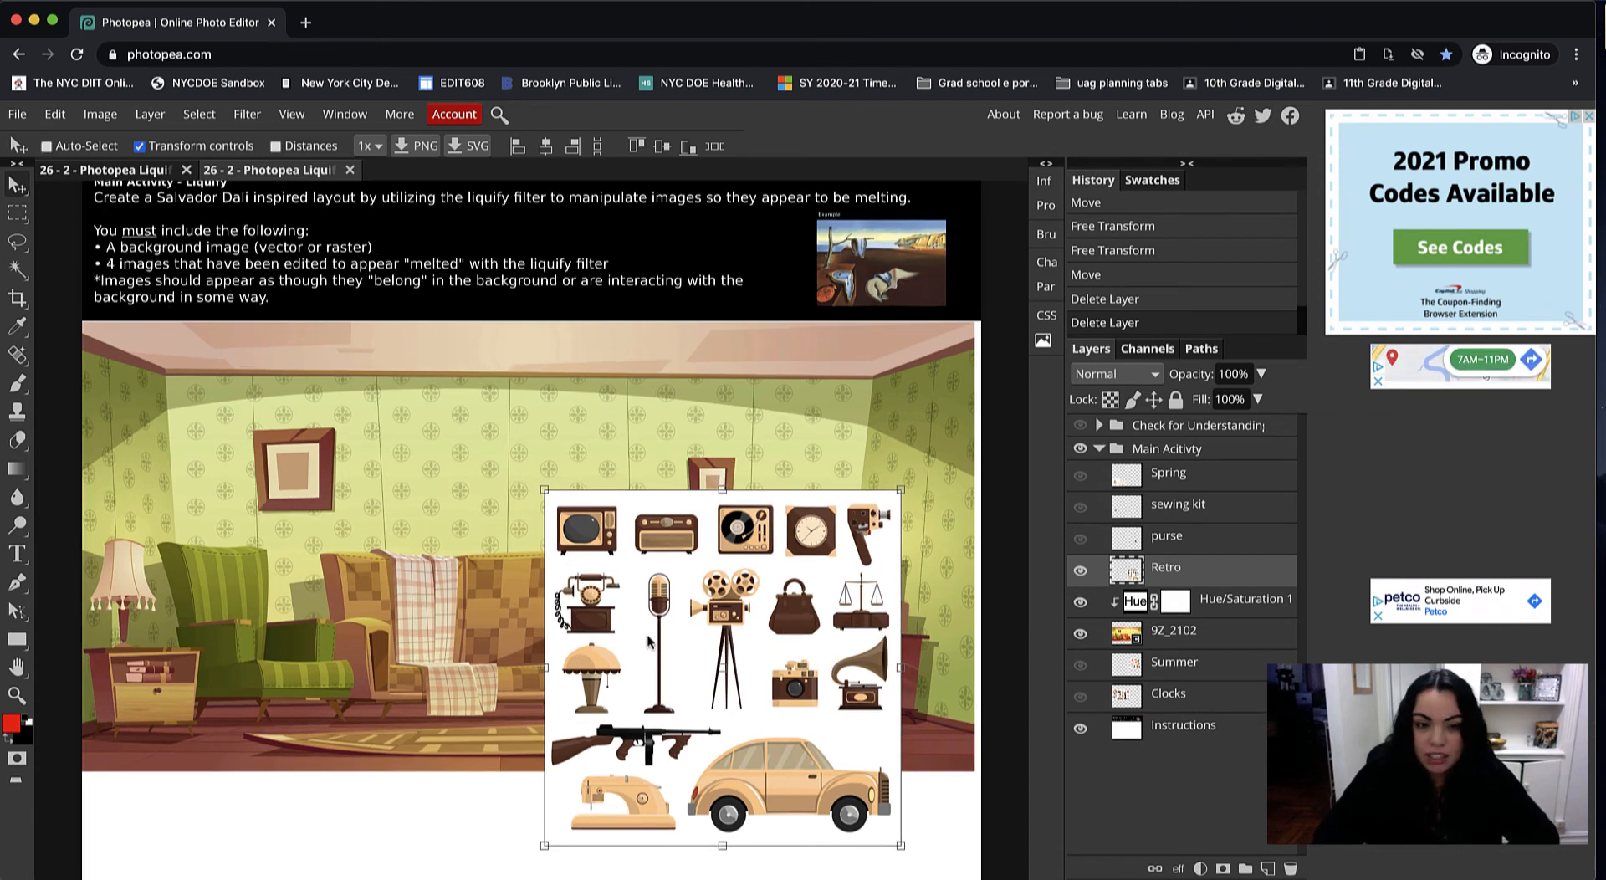
pyautogui.press('super+plus')
pyautogui.scroll(-3, 893, 562)
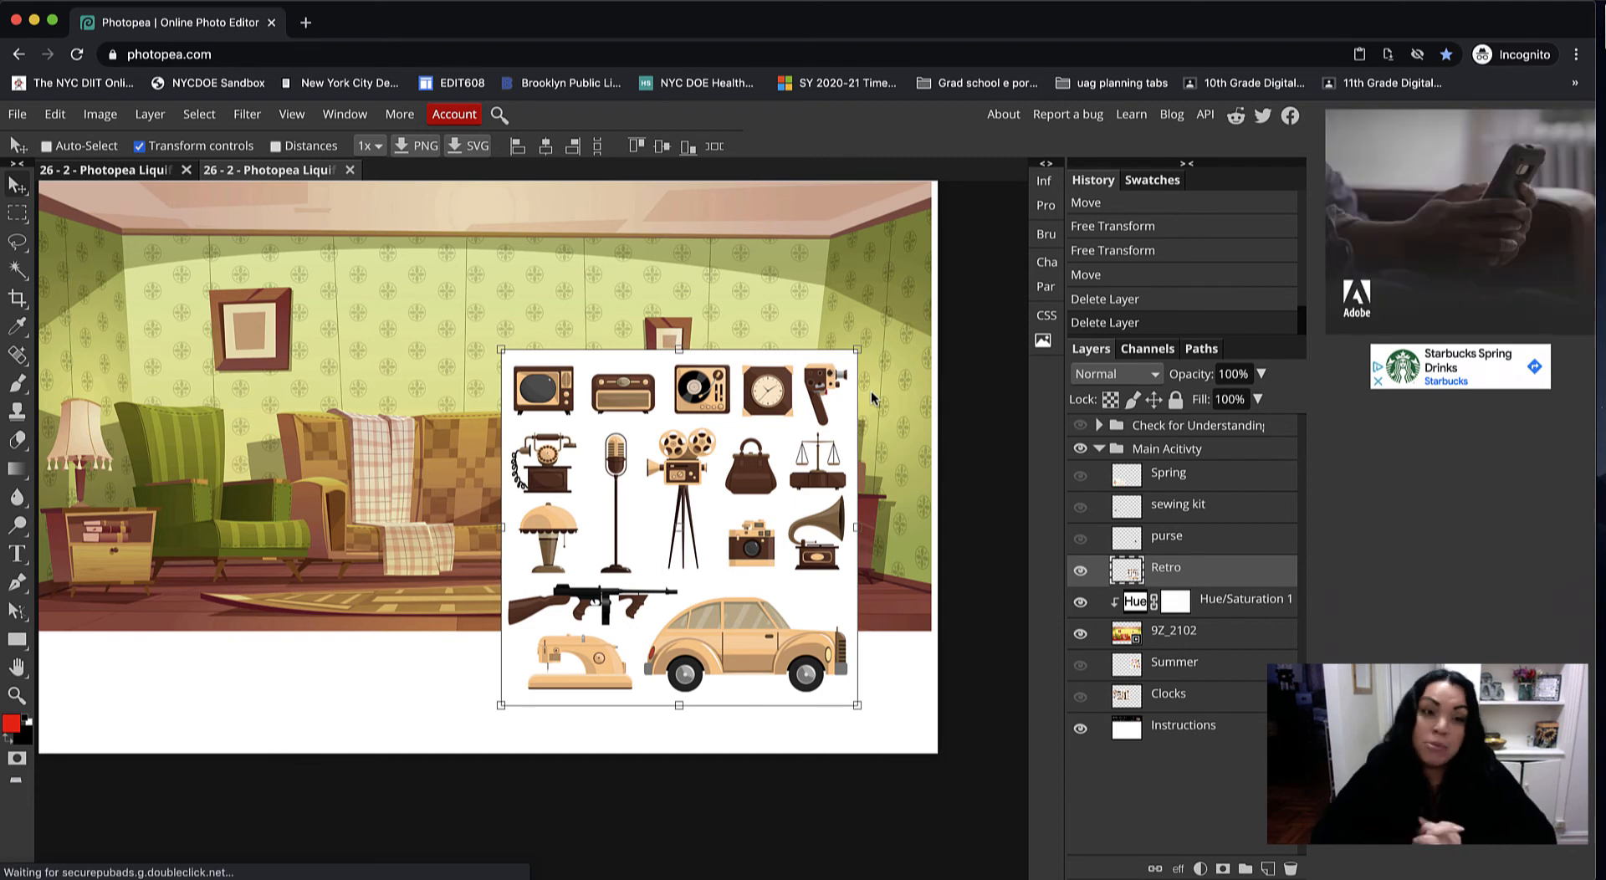
pyautogui.hscroll(1, 870, 390)
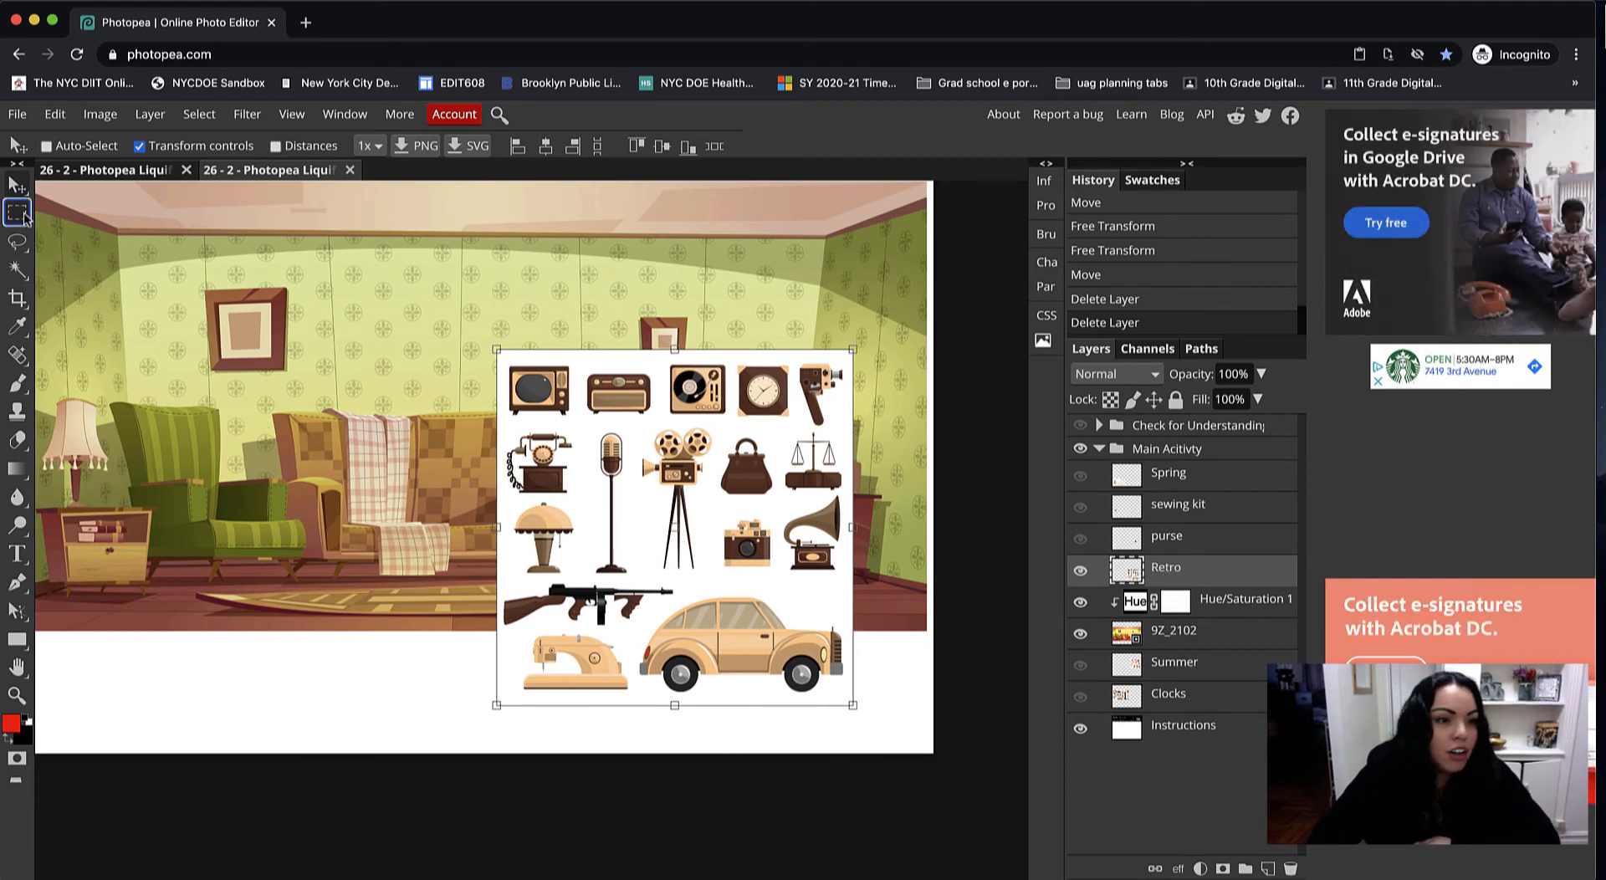
pyautogui.click(18, 213)
pyautogui.hotkey('ctrl', '+')
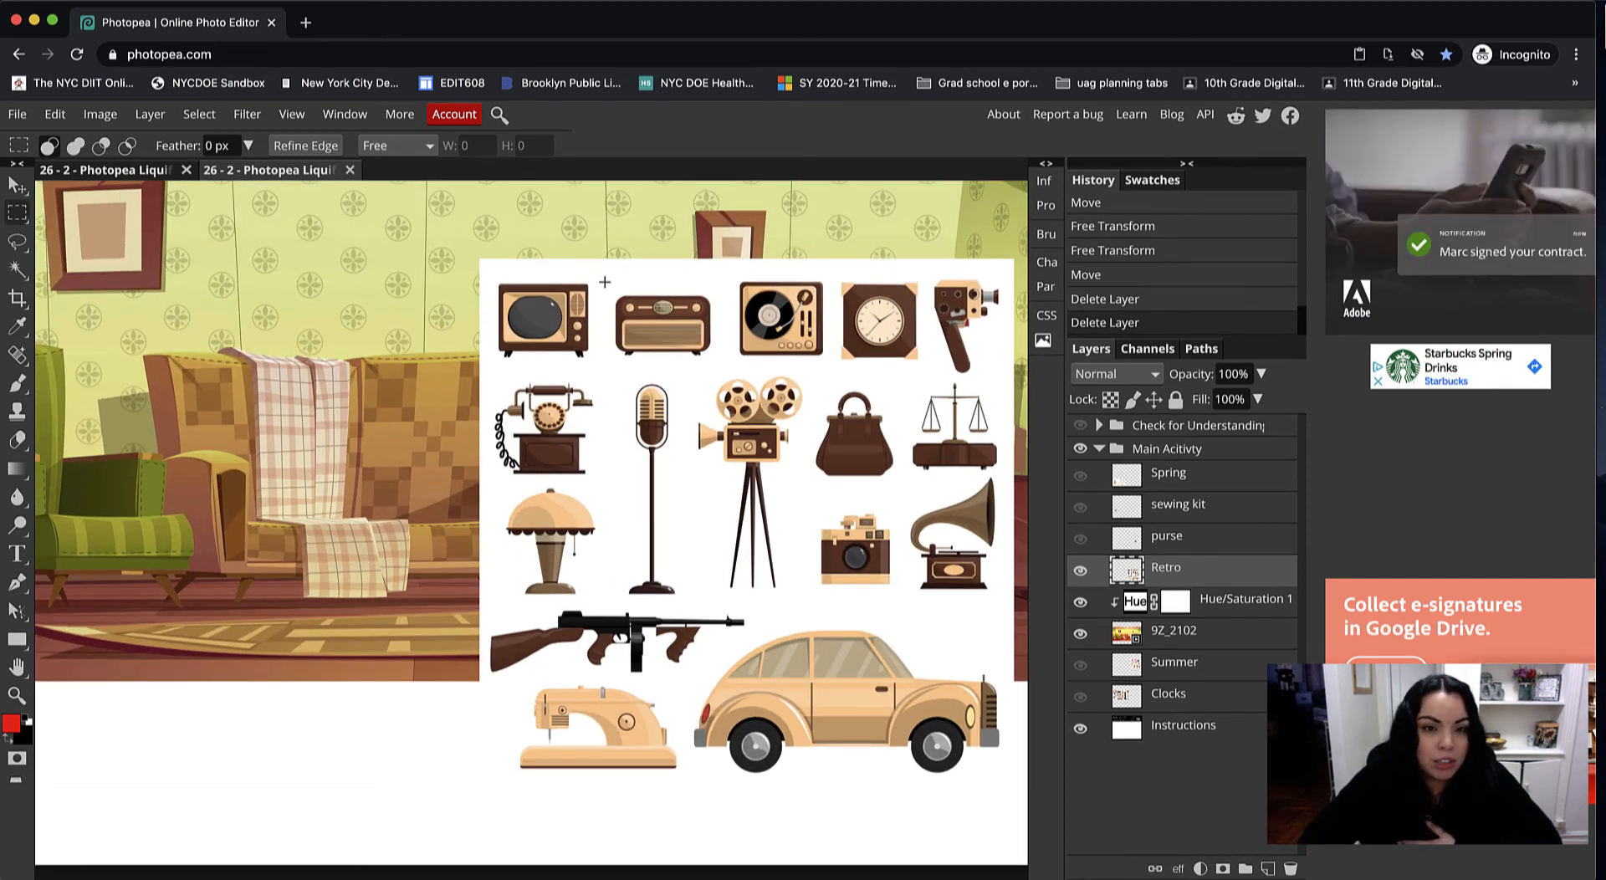
pyautogui.moveTo(605, 282); pyautogui.dragTo(718, 369)
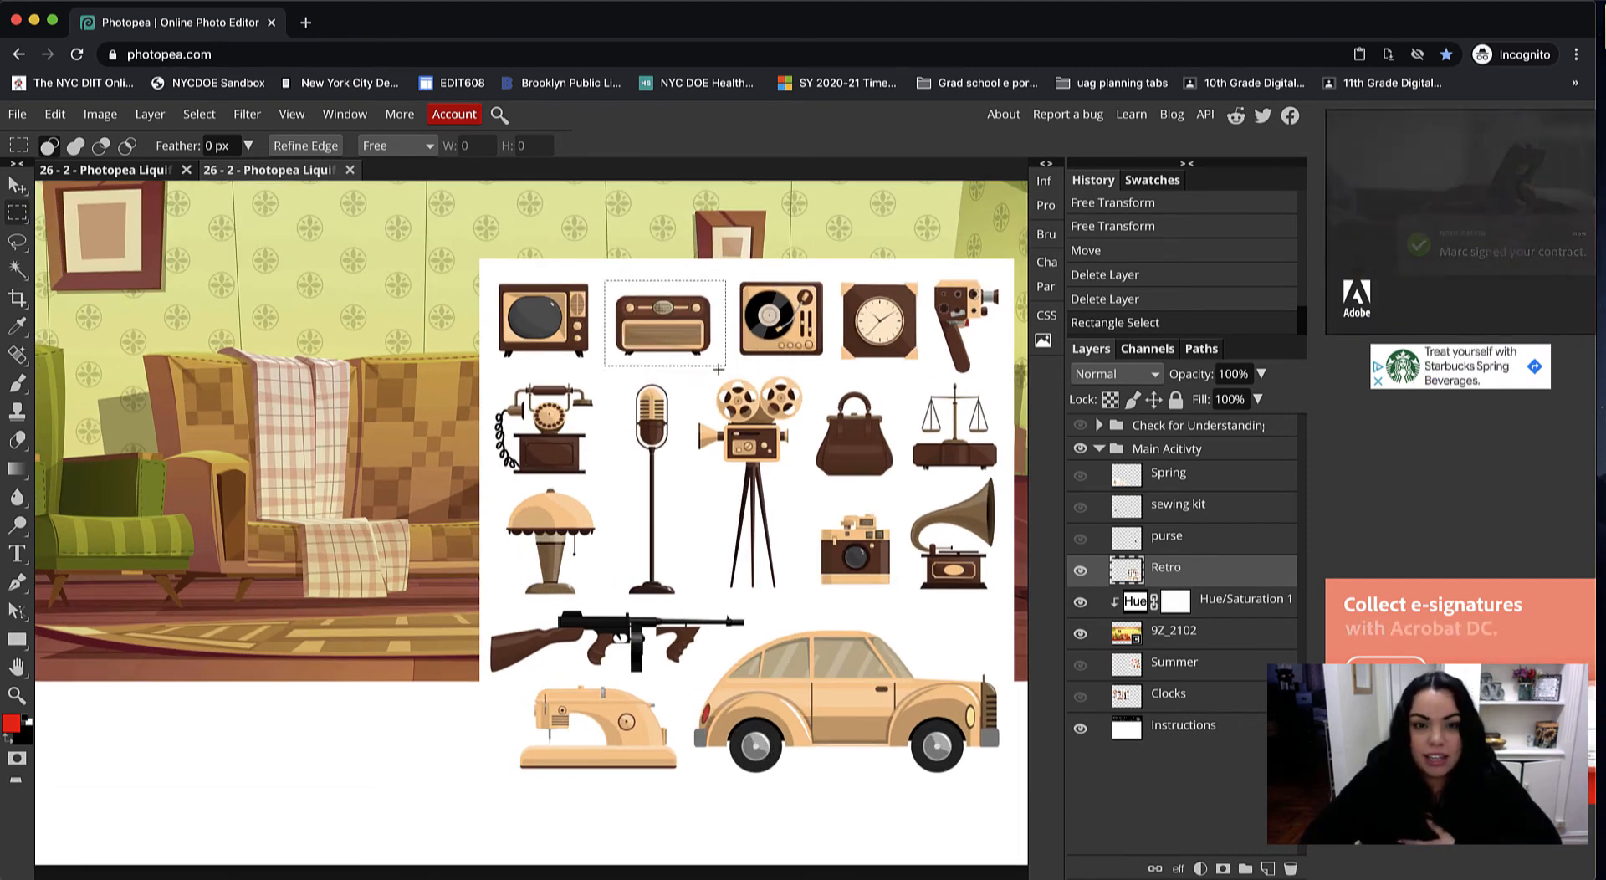
pyautogui.hotkey('ctrl', 'c')
pyautogui.hotkey('ctrl', 'v')
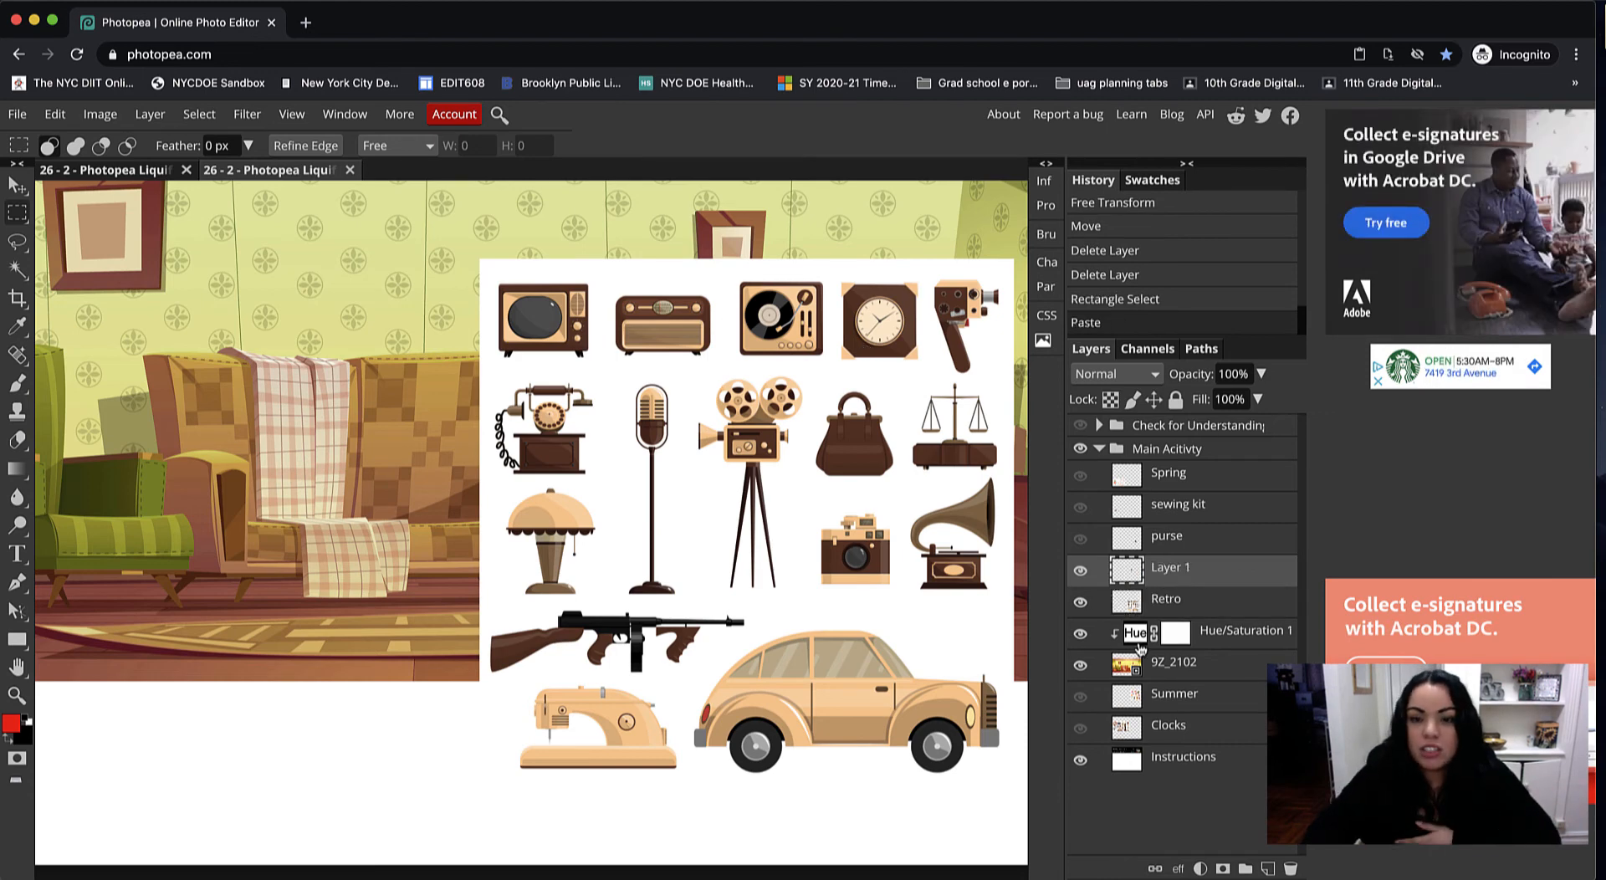
# Step: Hide the Retro layer and rename the pasted layer as radio
pyautogui.click(1081, 602)
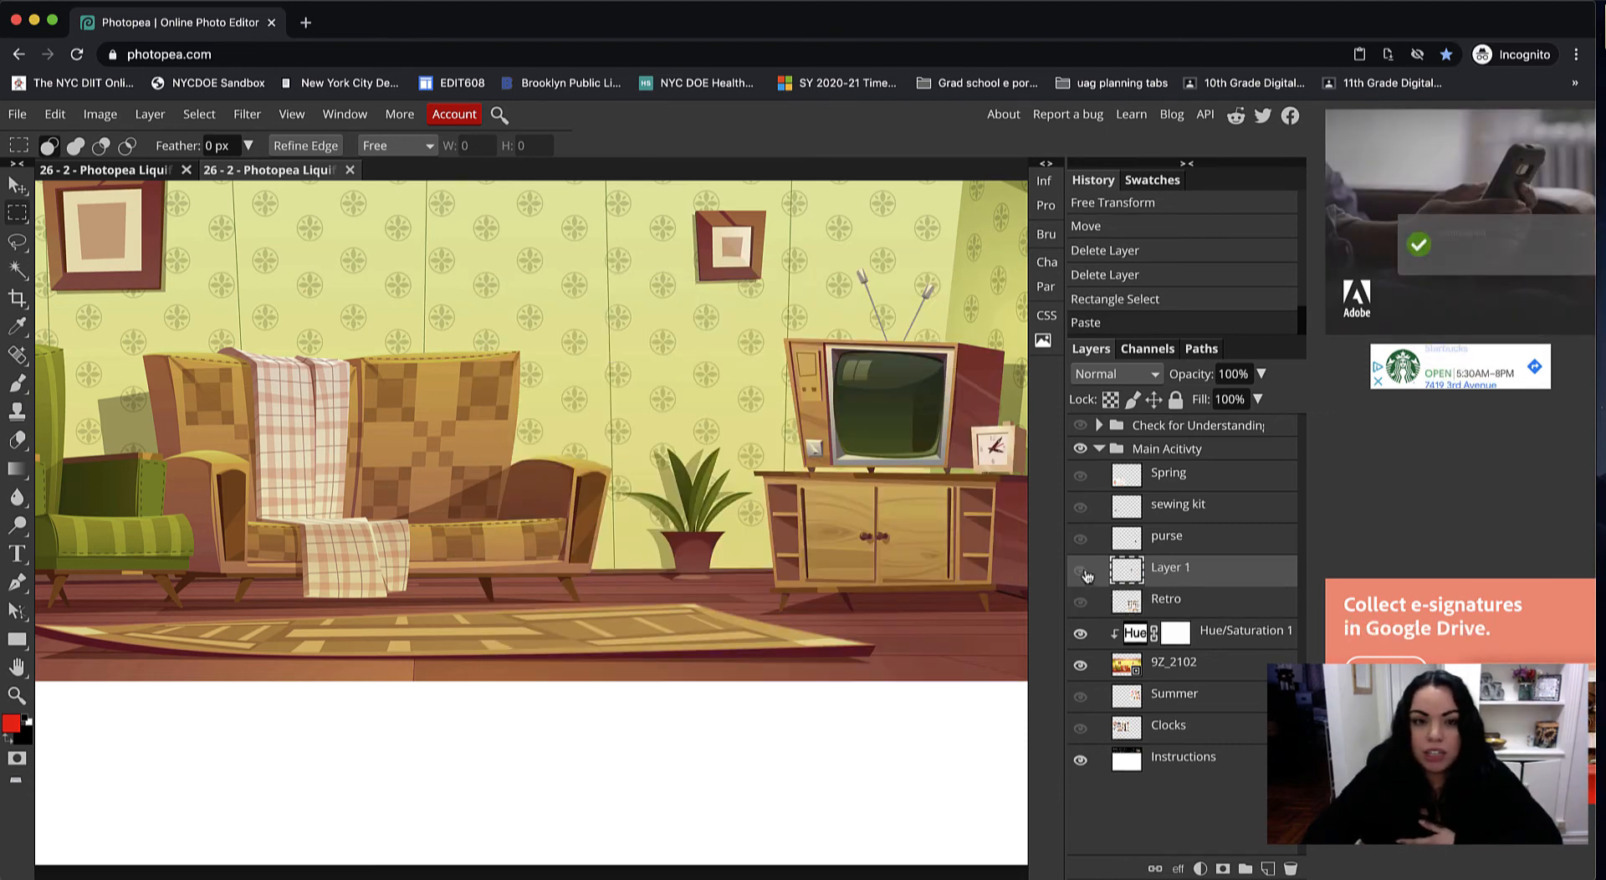
pyautogui.doubleClick(1168, 568)
pyautogui.write('radio')
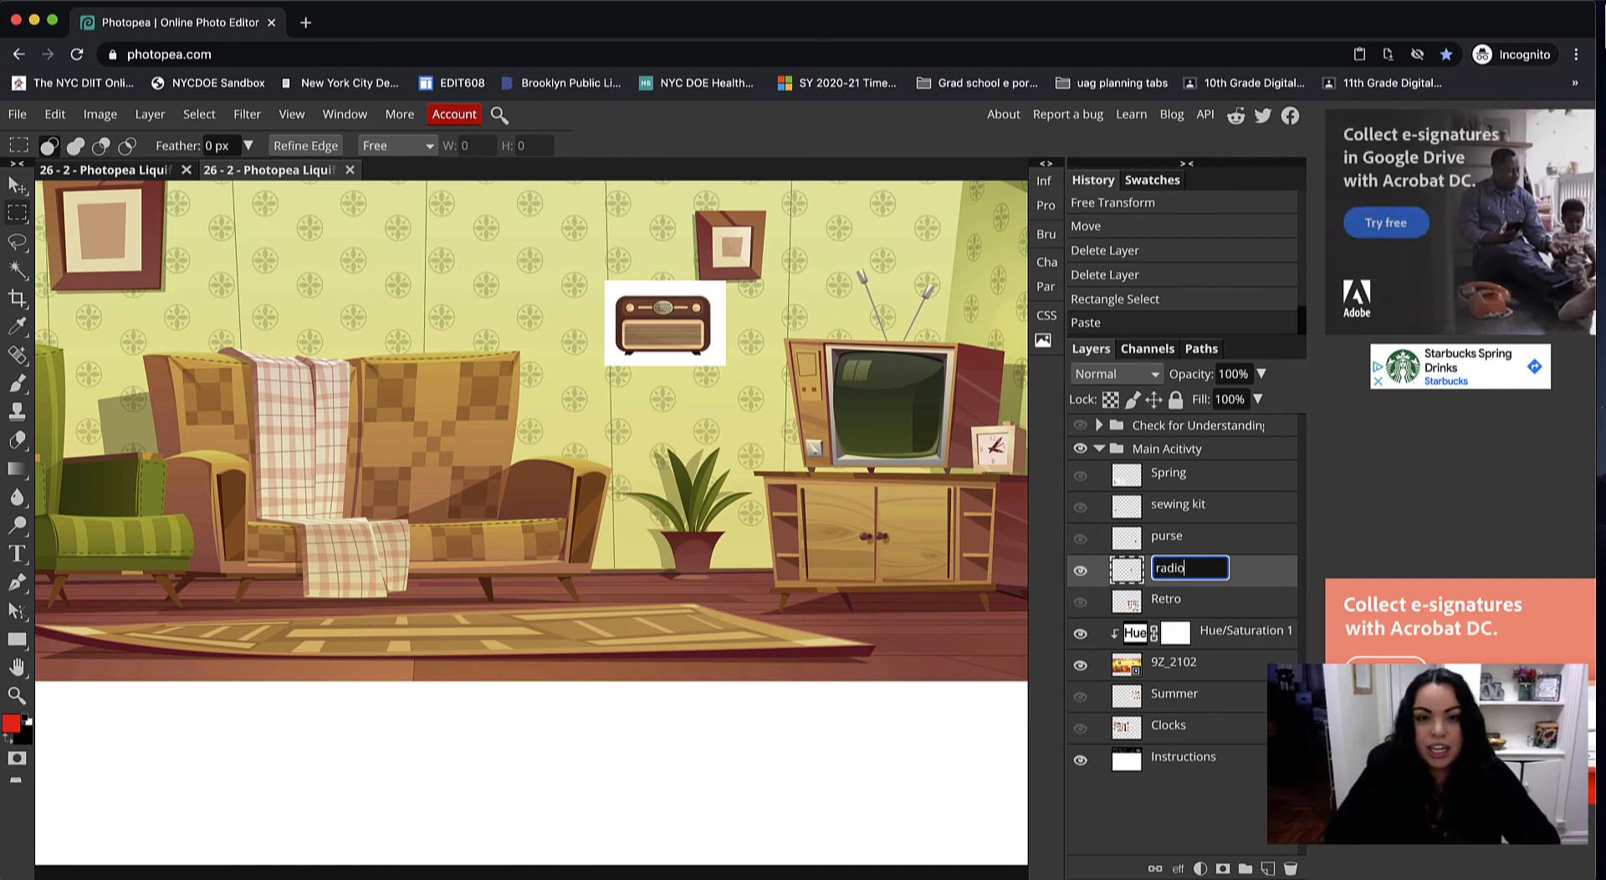
pyautogui.press('Return')
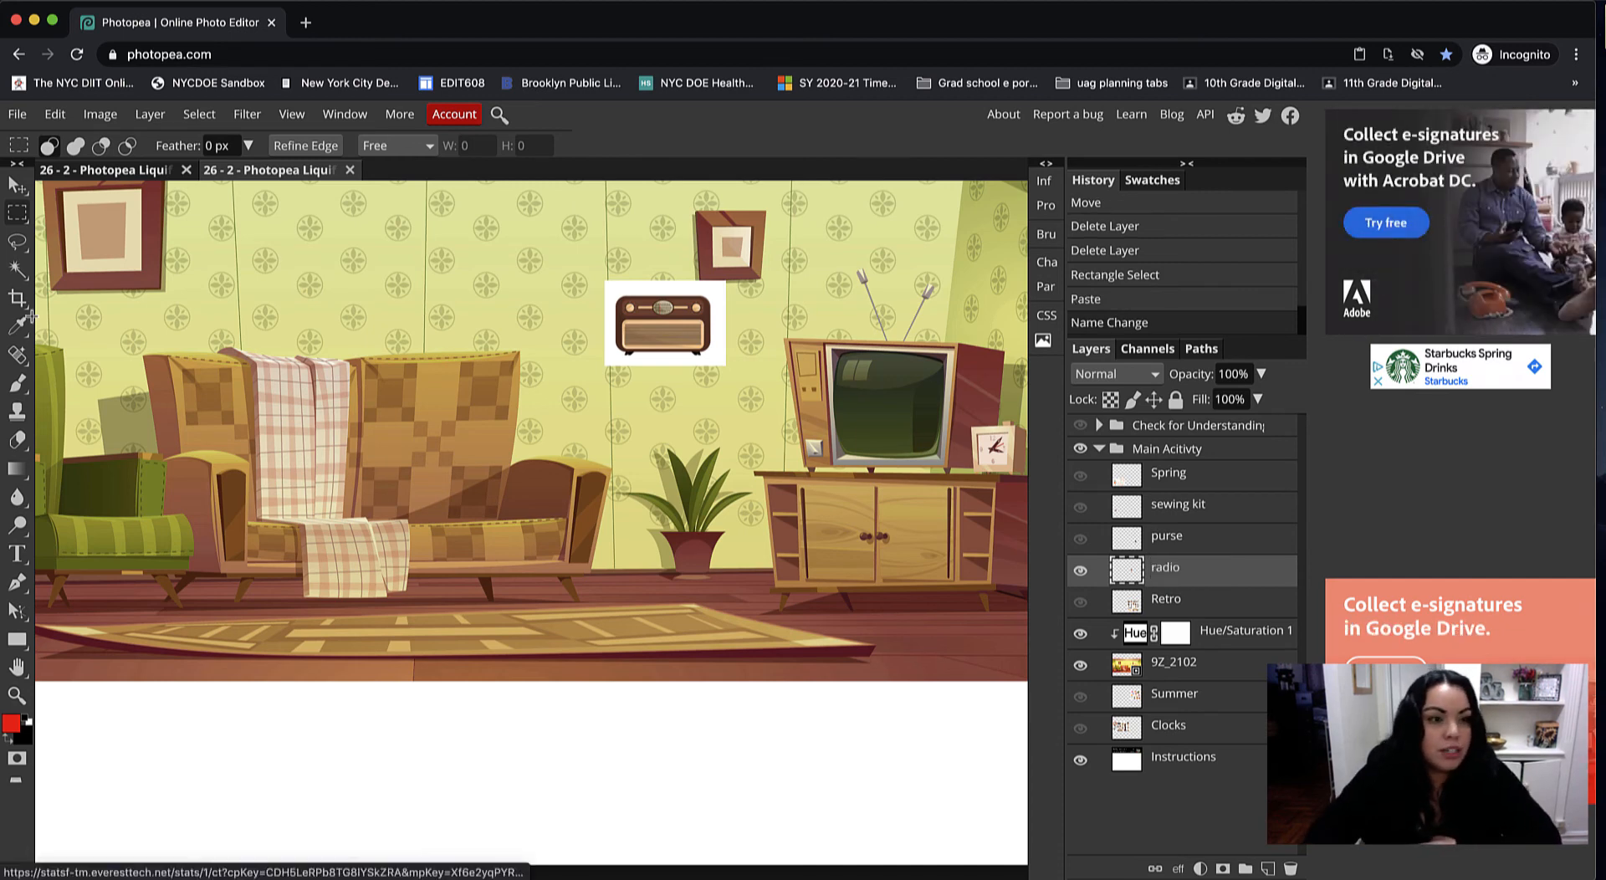
# Step: Move the radio to the sofa's arm near the plant and remove its white background with the Magic Wand
pyautogui.click(16, 184)
pyautogui.moveTo(677, 353); pyautogui.dragTo(595, 458)
pyautogui.click(17, 269)
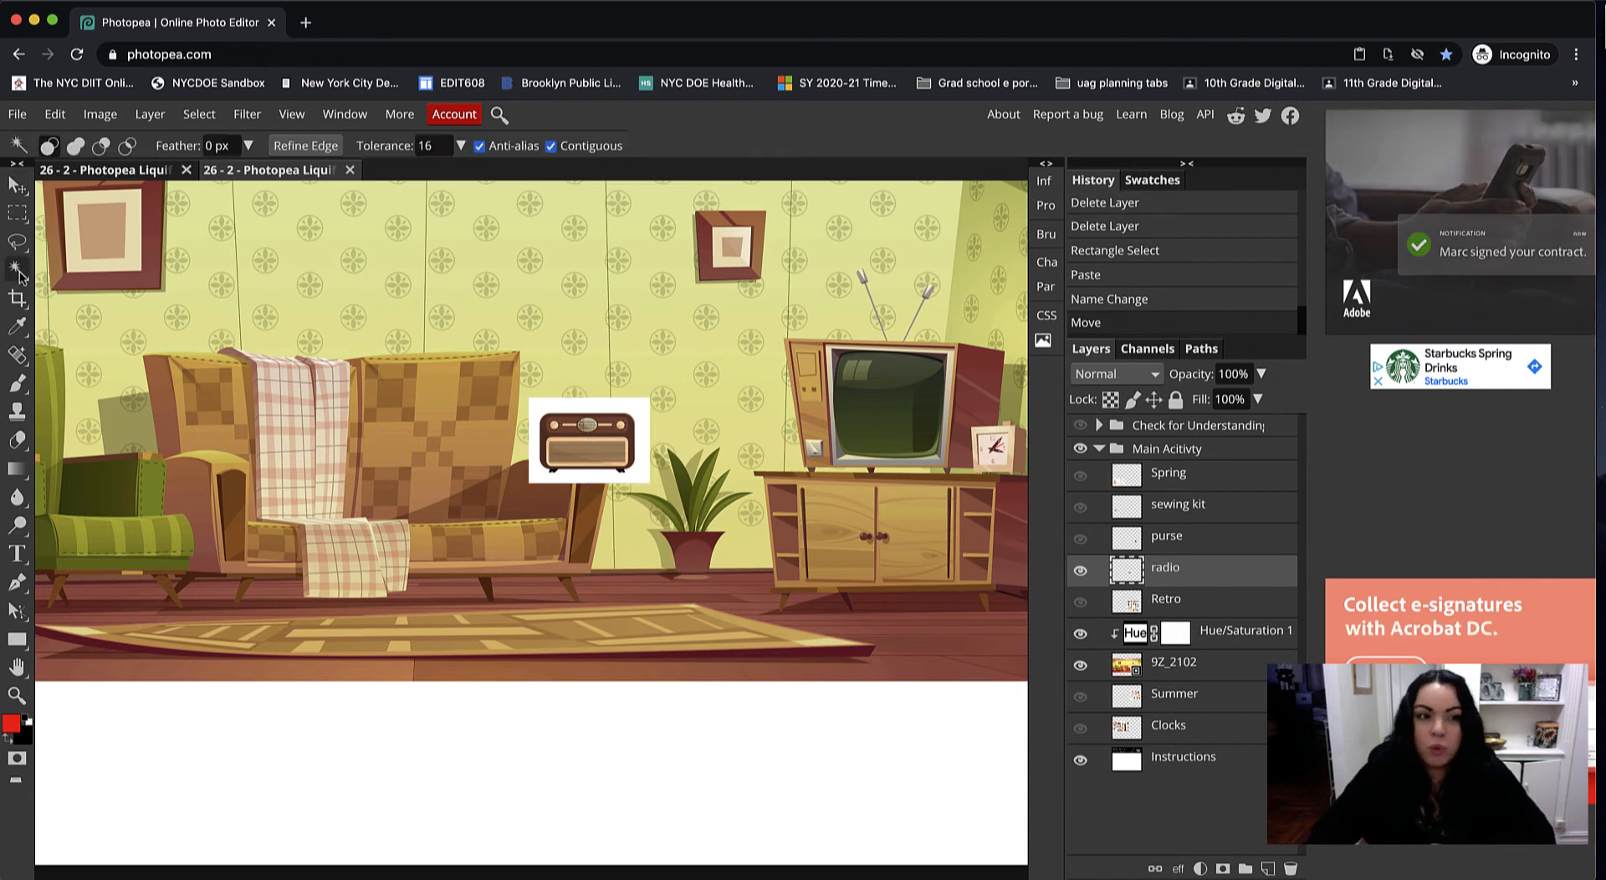
pyautogui.click(635, 406)
pyautogui.press('Delete')
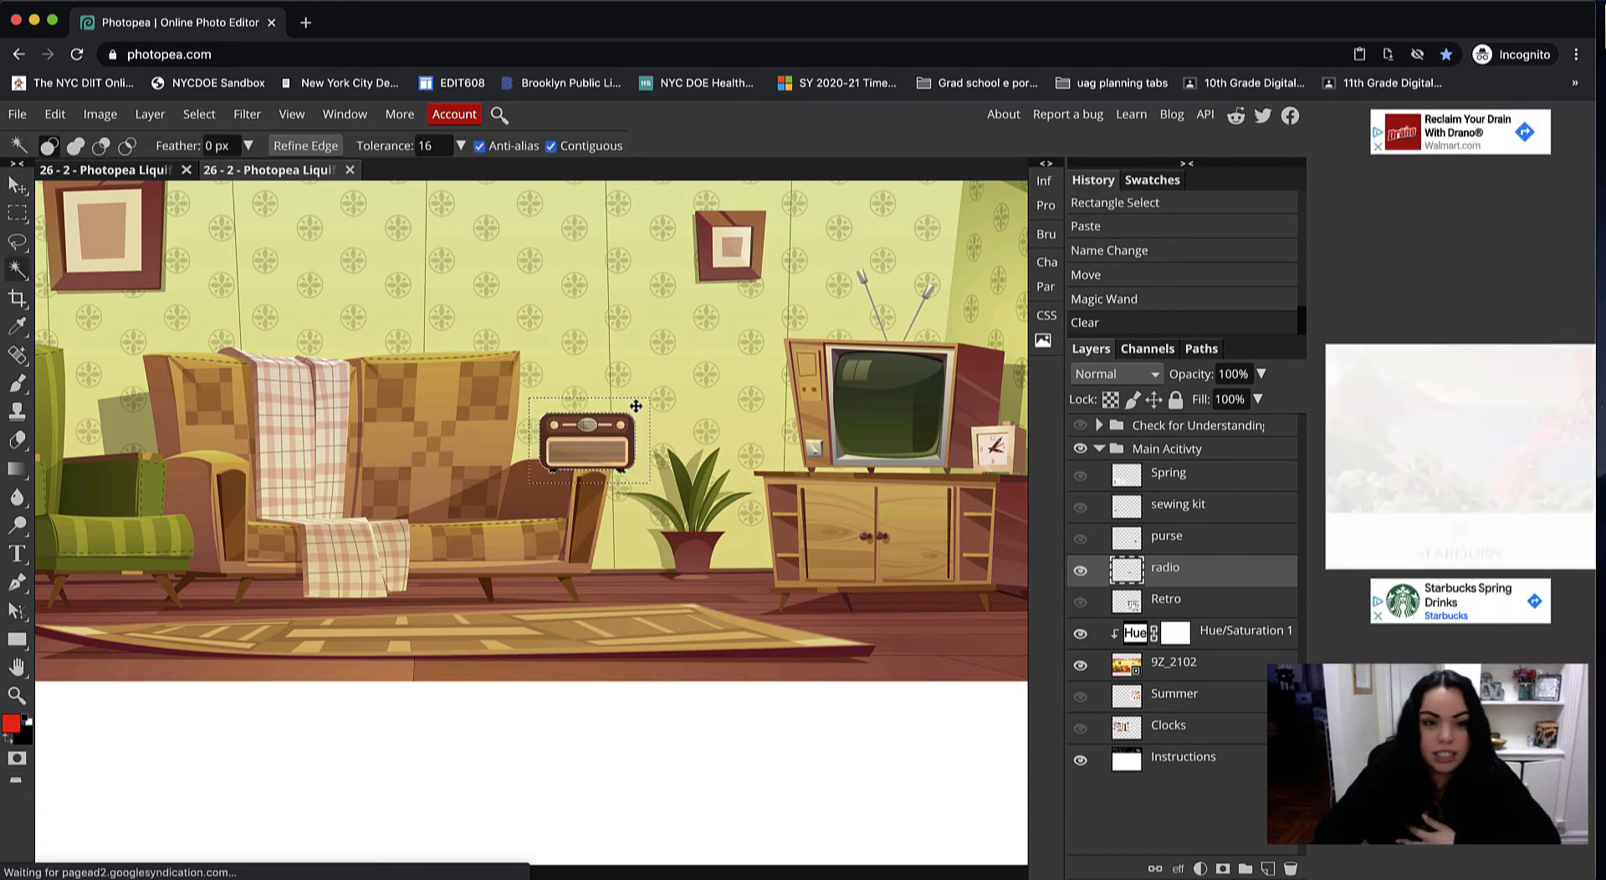
pyautogui.hotkey('ctrl', 'd')
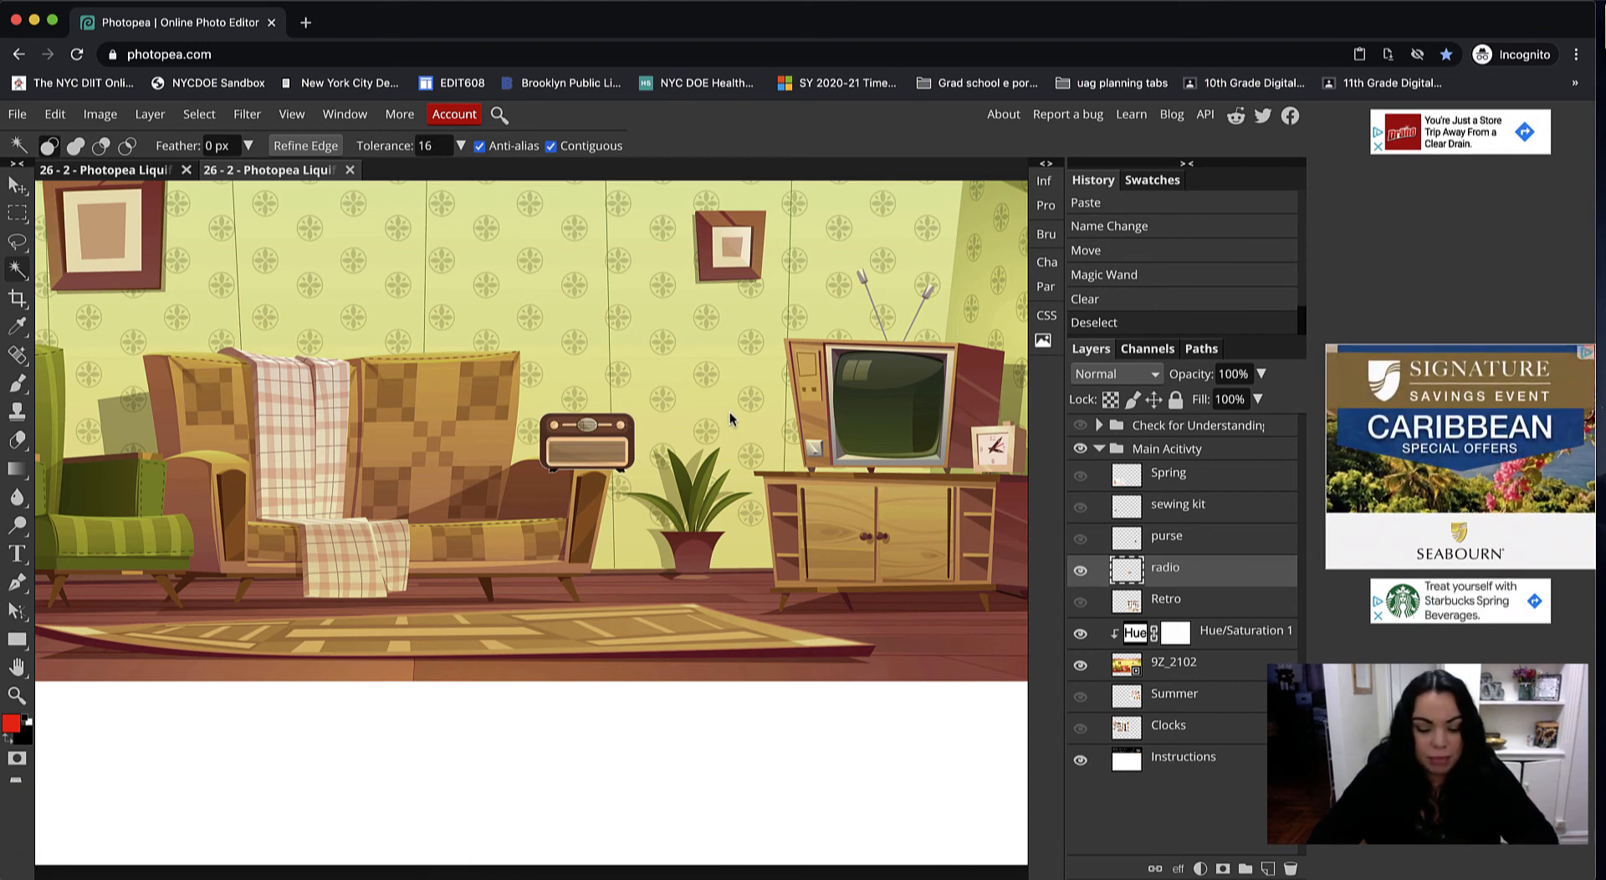
# Step: Move the radio onto the side table beside the lamp and scale it down slightly
pyautogui.press('v')
pyautogui.hscroll(-5, 675, 463)
pyautogui.scroll(2, 675, 464)
pyautogui.hscroll(-6, 676, 463)
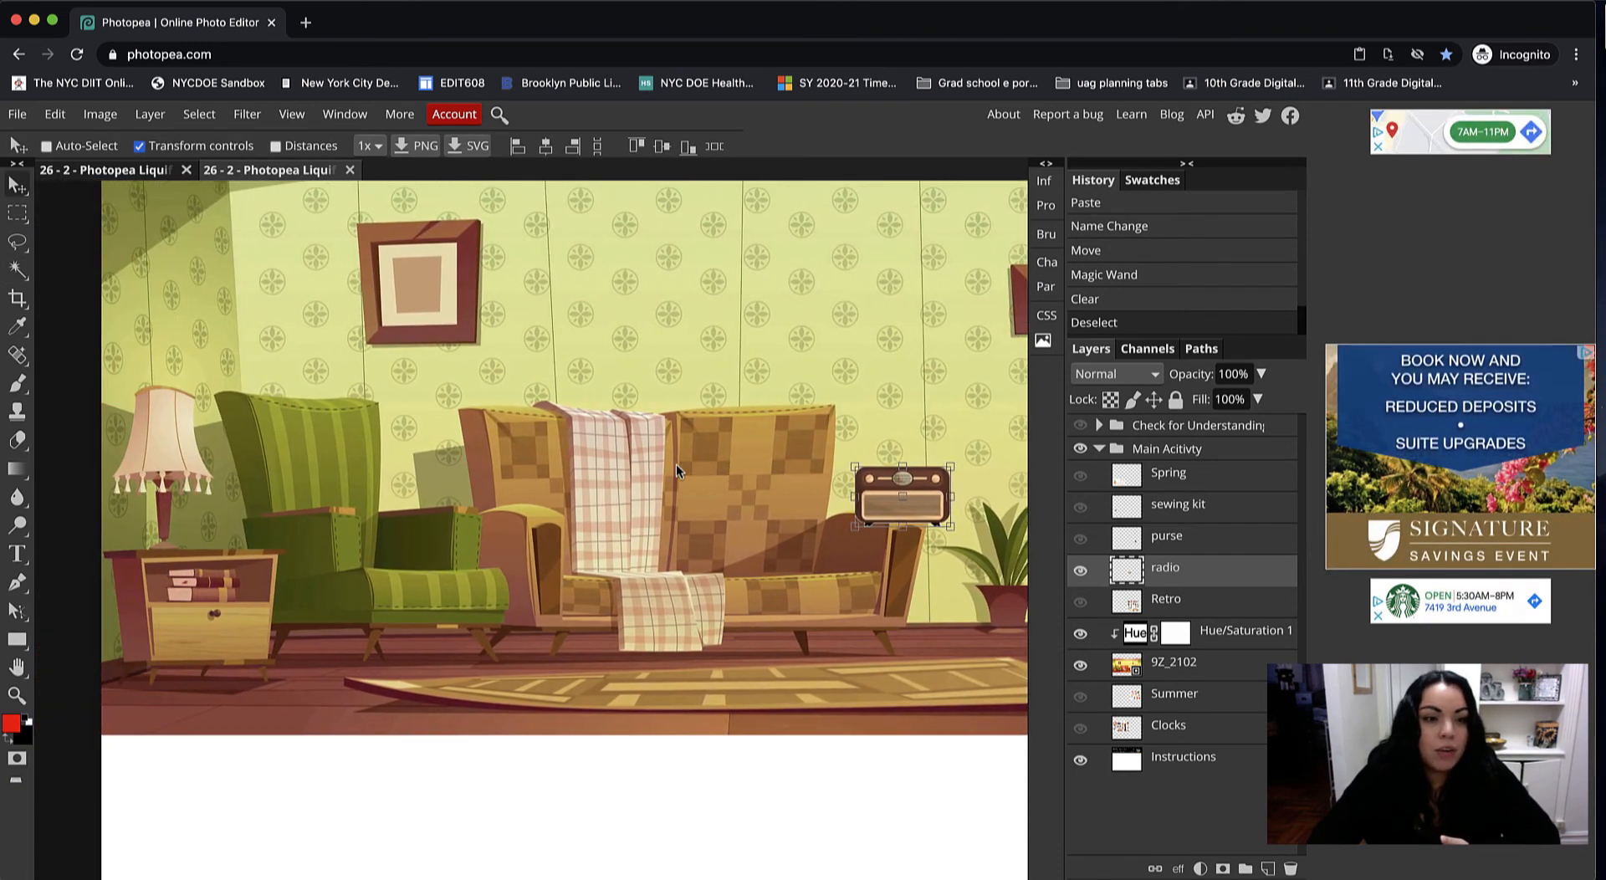
pyautogui.moveTo(1003, 503); pyautogui.dragTo(344, 536)
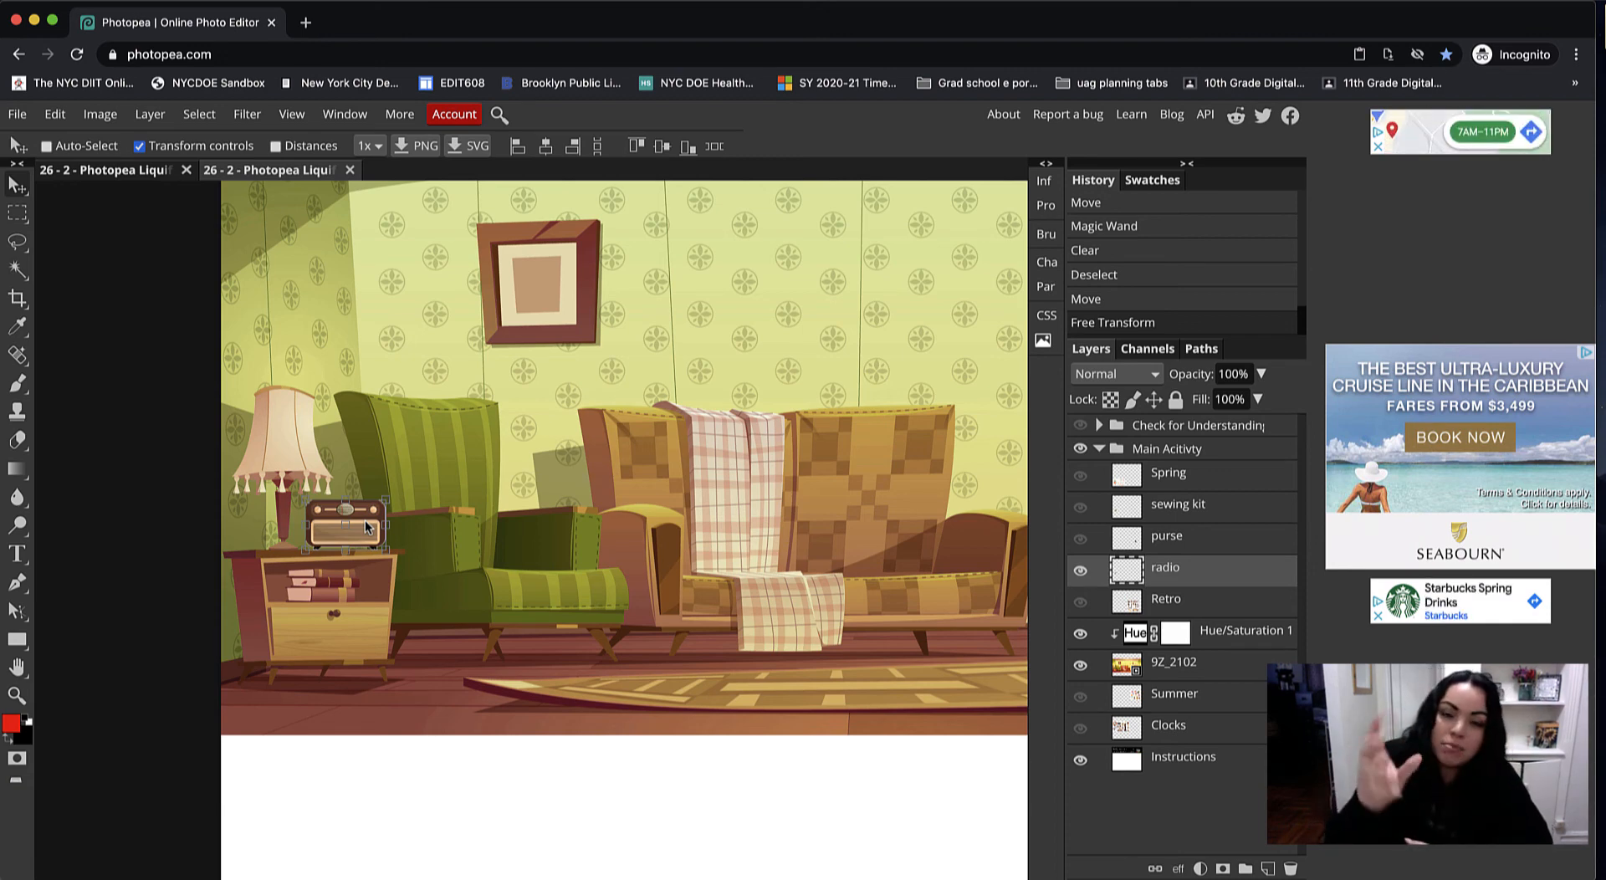
# Step: Liquify the radio at a rate of 86, pulling its lower edge and feet downward and denting its top so it looks melted
pyautogui.scroll(3, 362, 521)
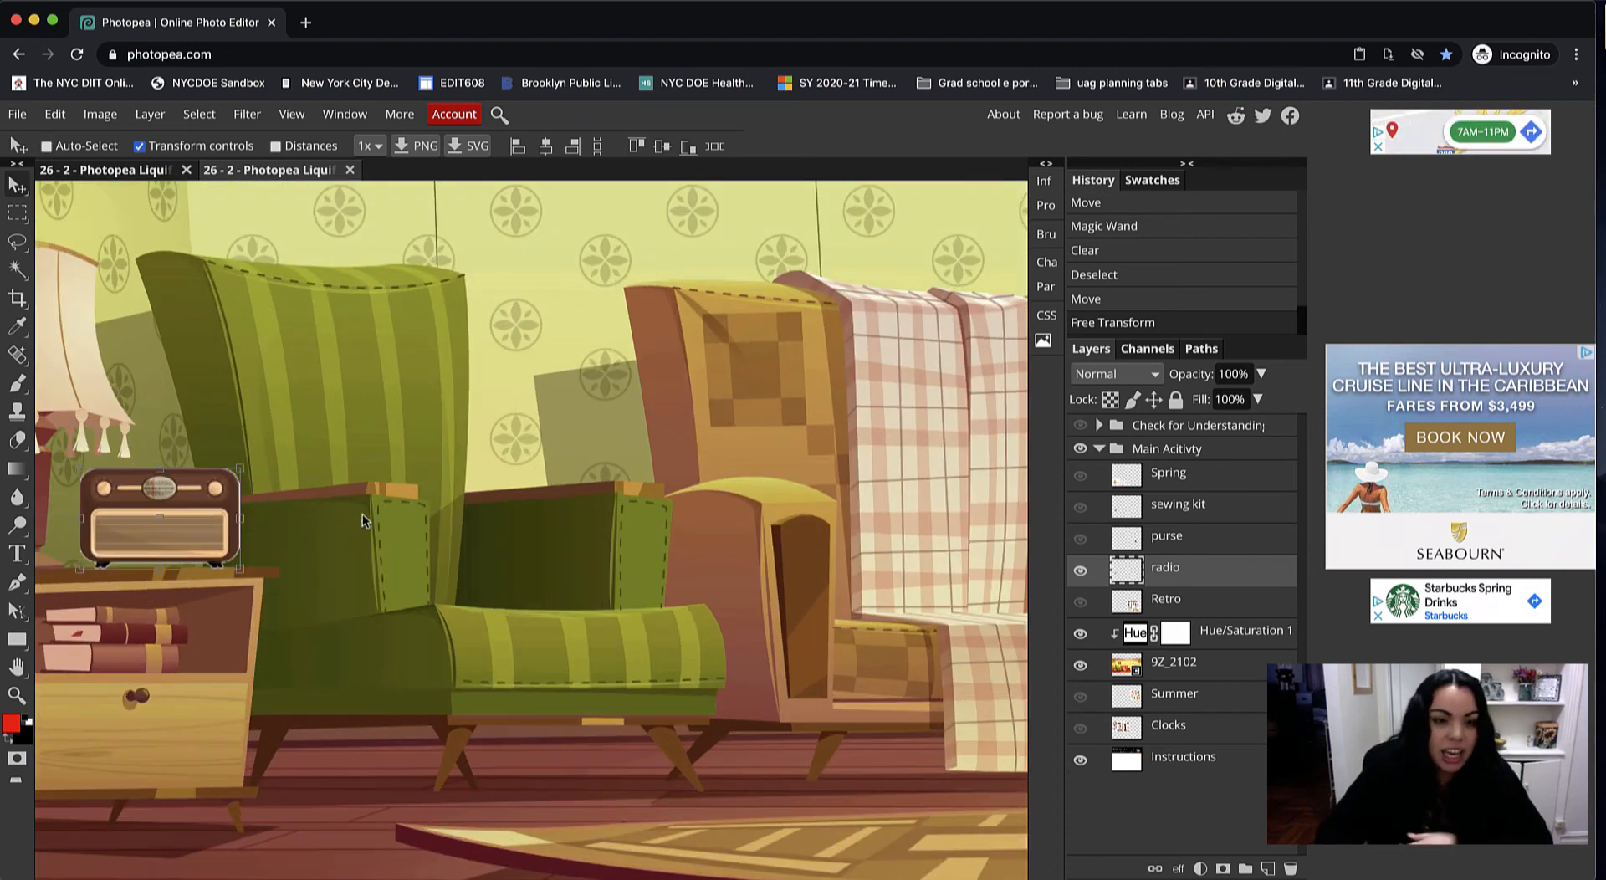
pyautogui.hscroll(-3, 265, 590)
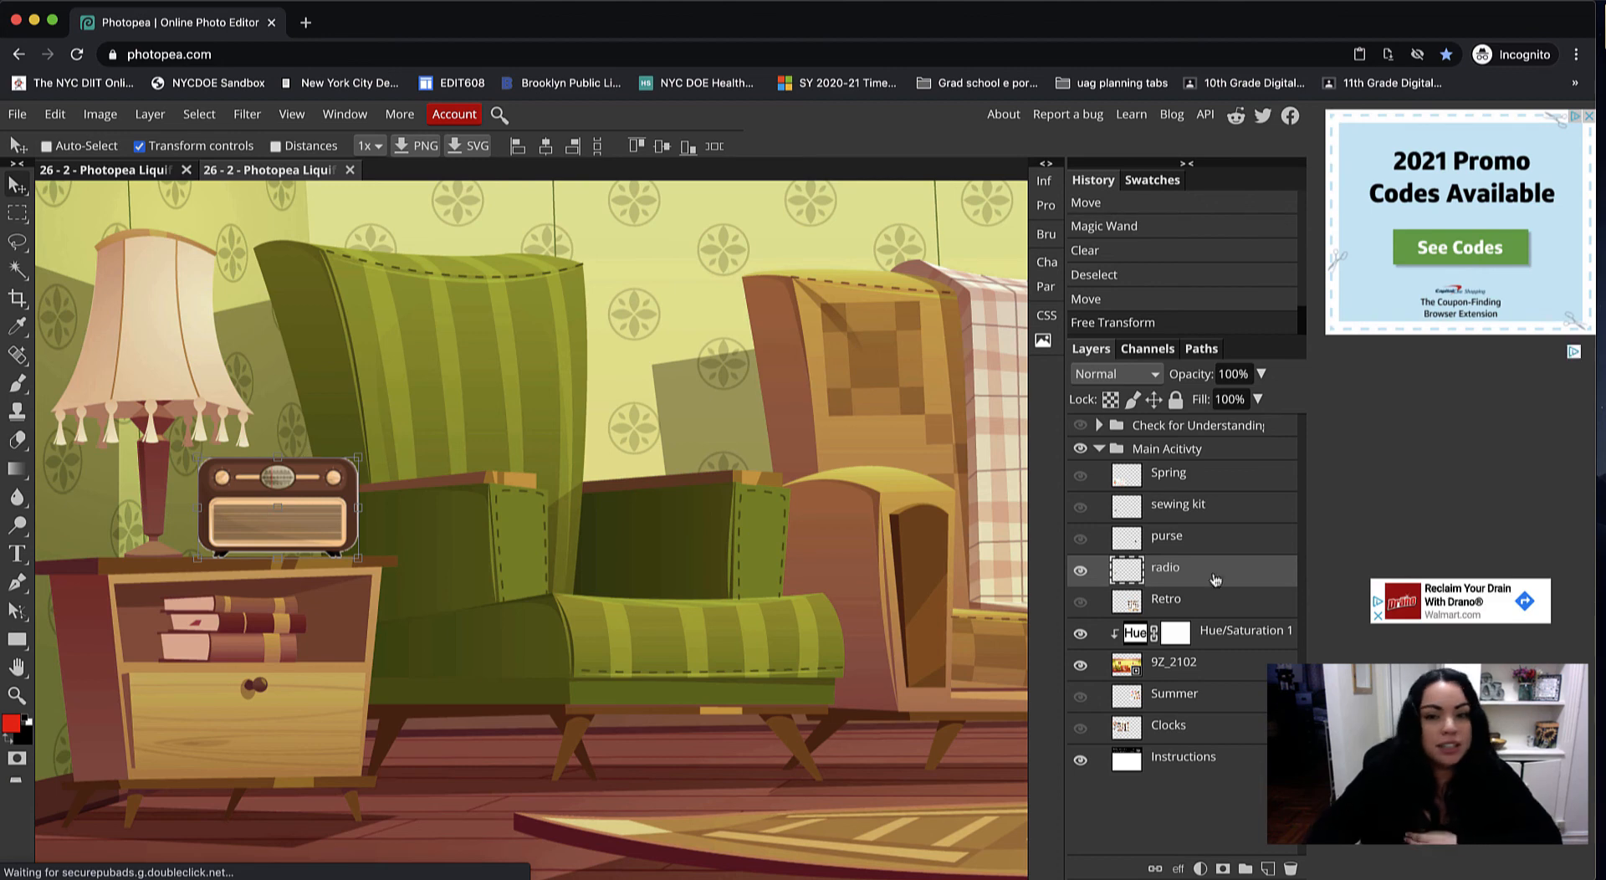
pyautogui.click(247, 114)
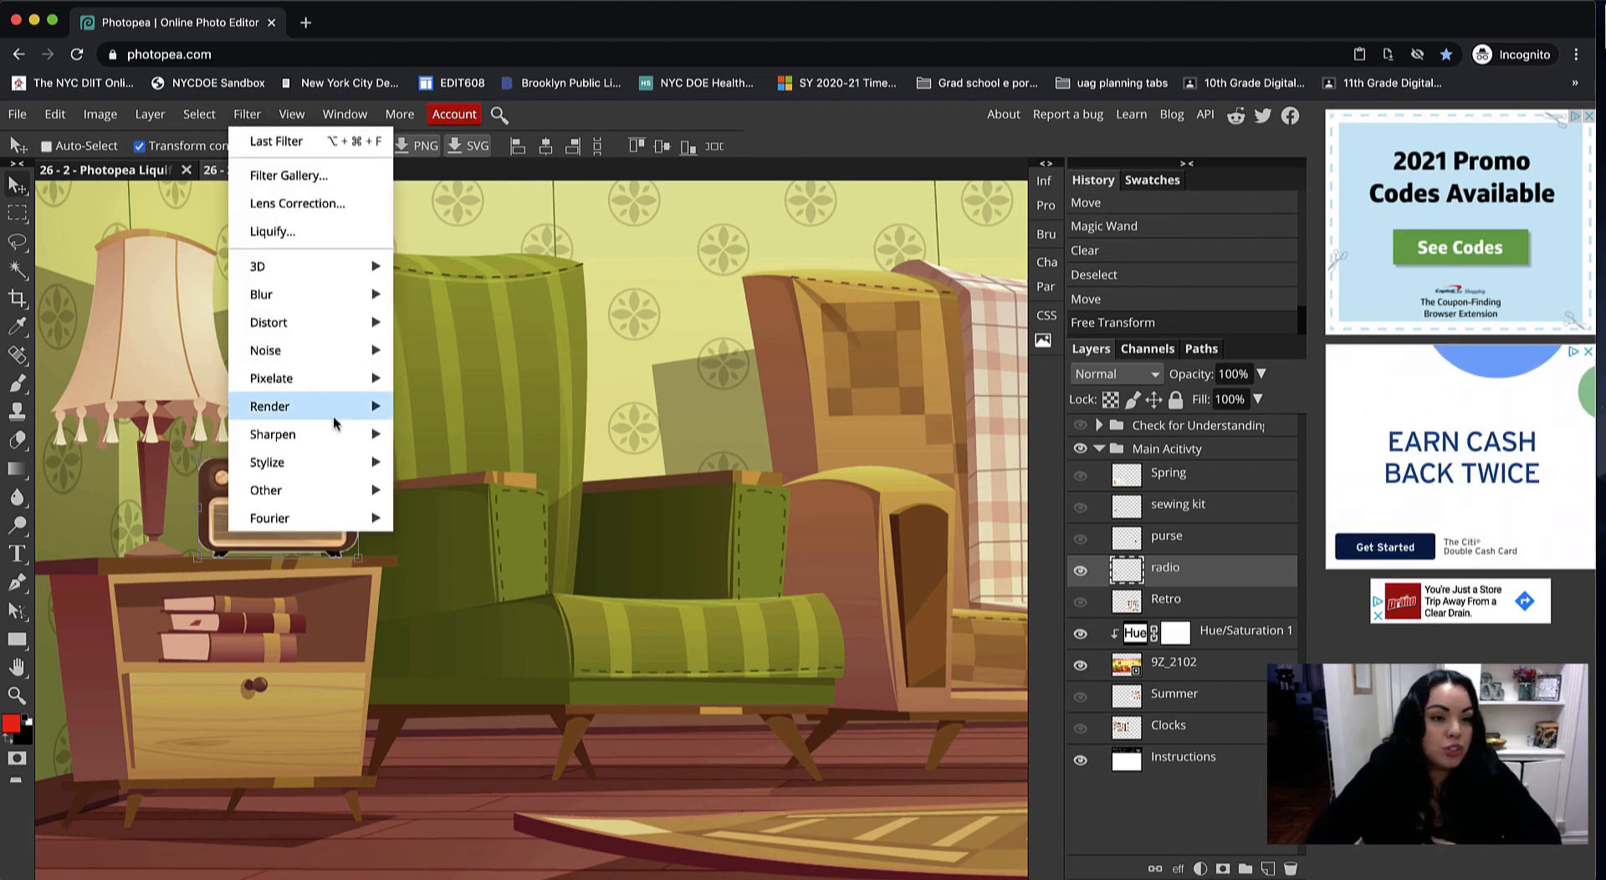
pyautogui.click(268, 234)
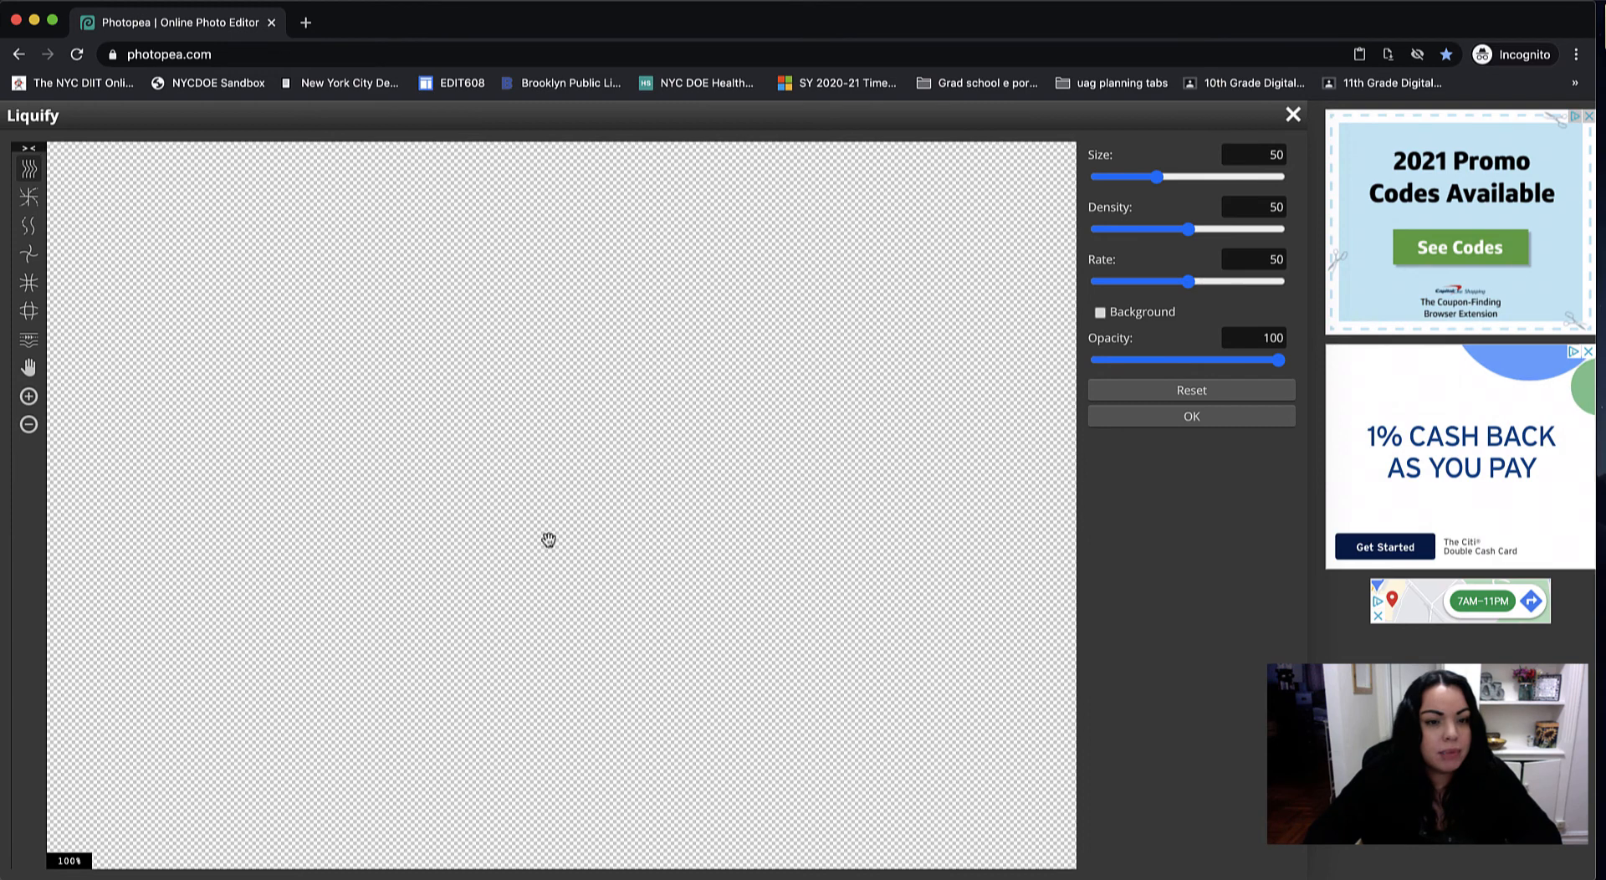
pyautogui.moveTo(548, 539)
pyautogui.mouseDown()
pyautogui.moveTo(624, 527)
pyautogui.moveTo(714, 616)
pyautogui.mouseUp()
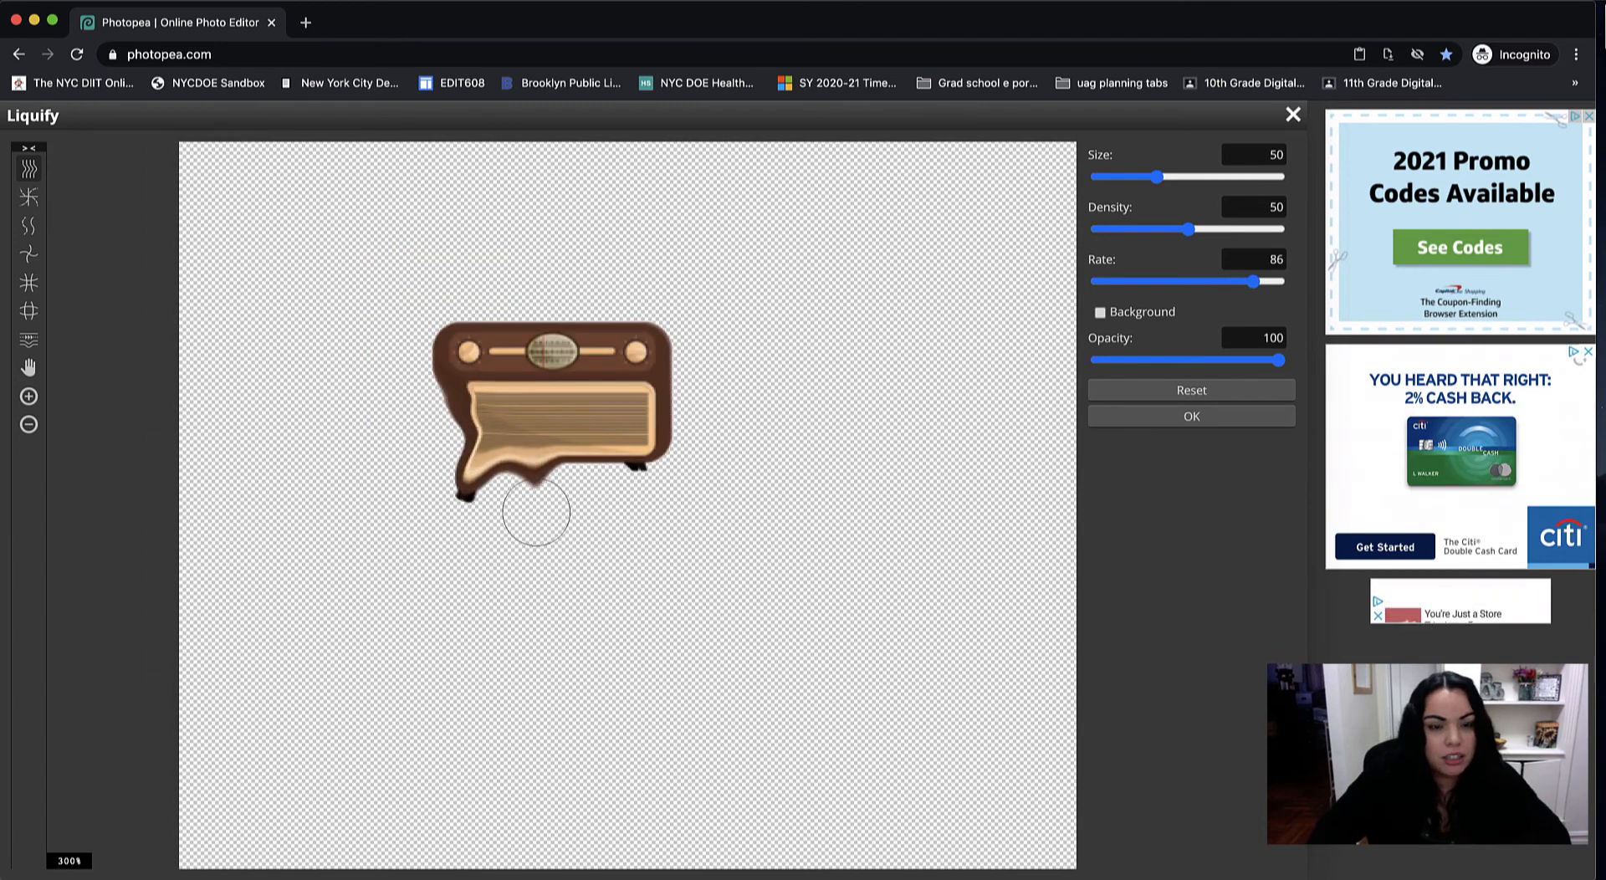
pyautogui.moveTo(633, 461)
pyautogui.mouseDown()
pyautogui.moveTo(628, 385)
pyautogui.moveTo(641, 499)
pyautogui.mouseUp()
pyautogui.moveTo(548, 318); pyautogui.dragTo(548, 341)
pyautogui.click(1226, 416)
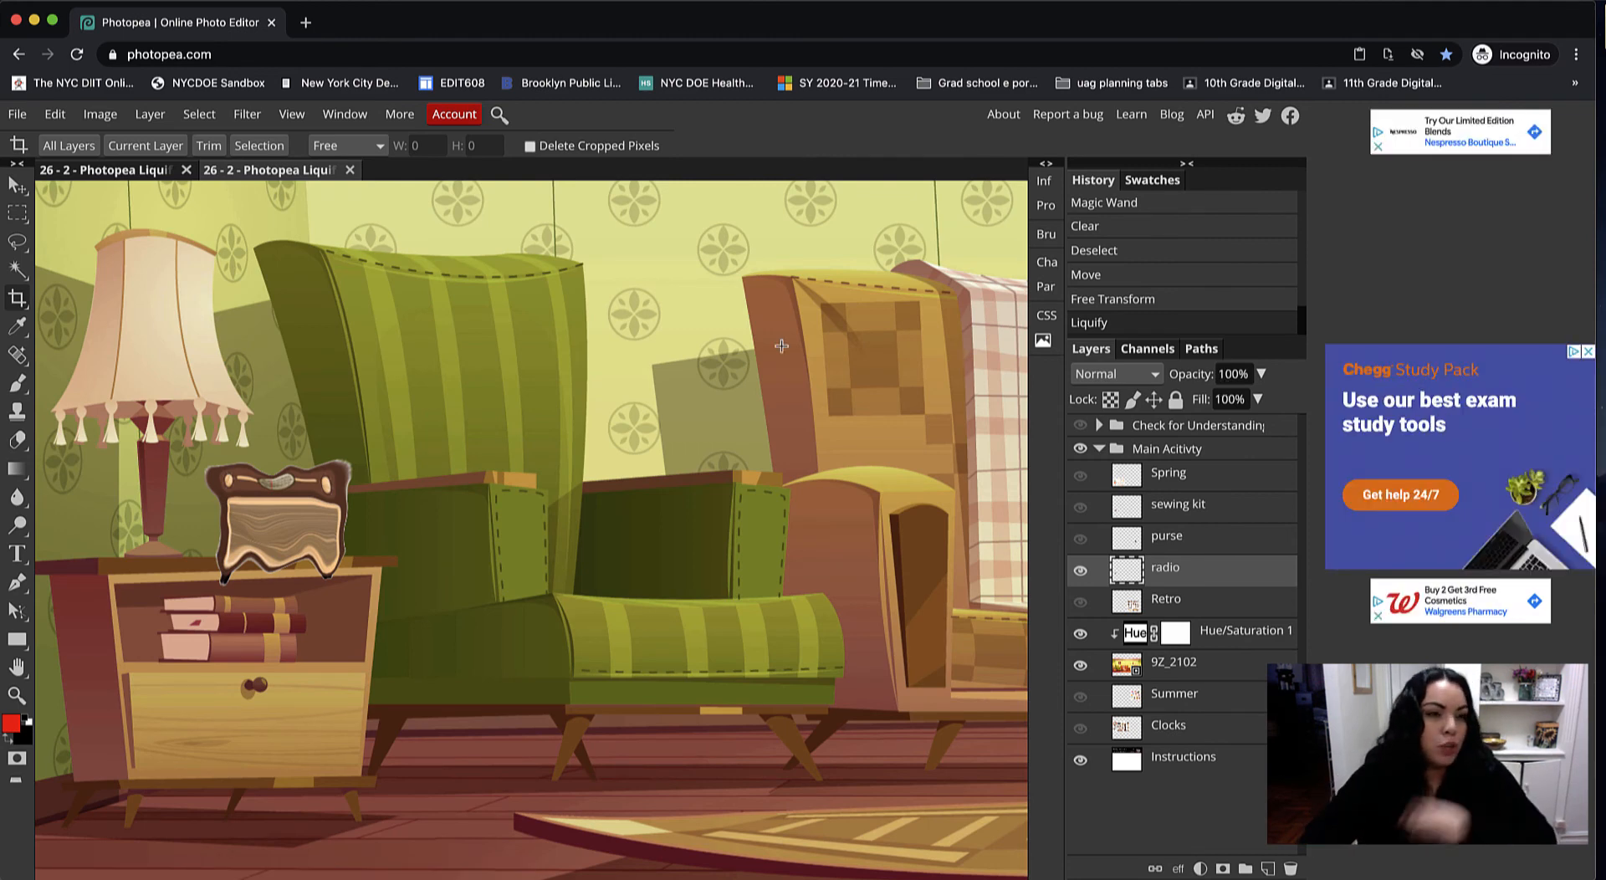
# Step: Distort the radio by pulling its corners and top edge so it slants and sags over the side table's front edge
pyautogui.click(54, 115)
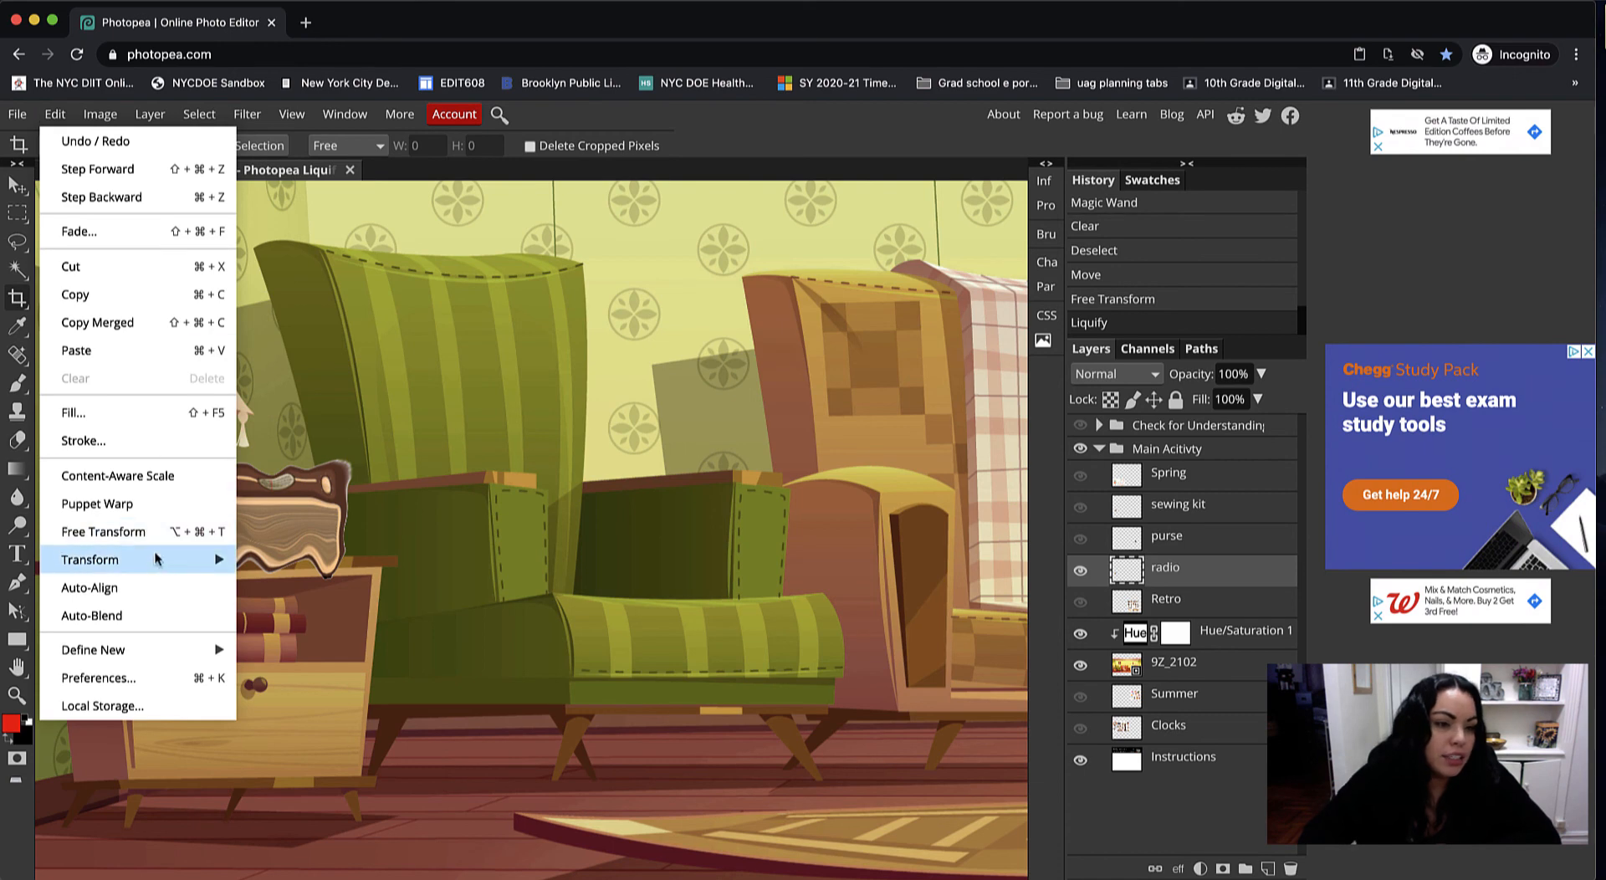
pyautogui.moveTo(156, 571)
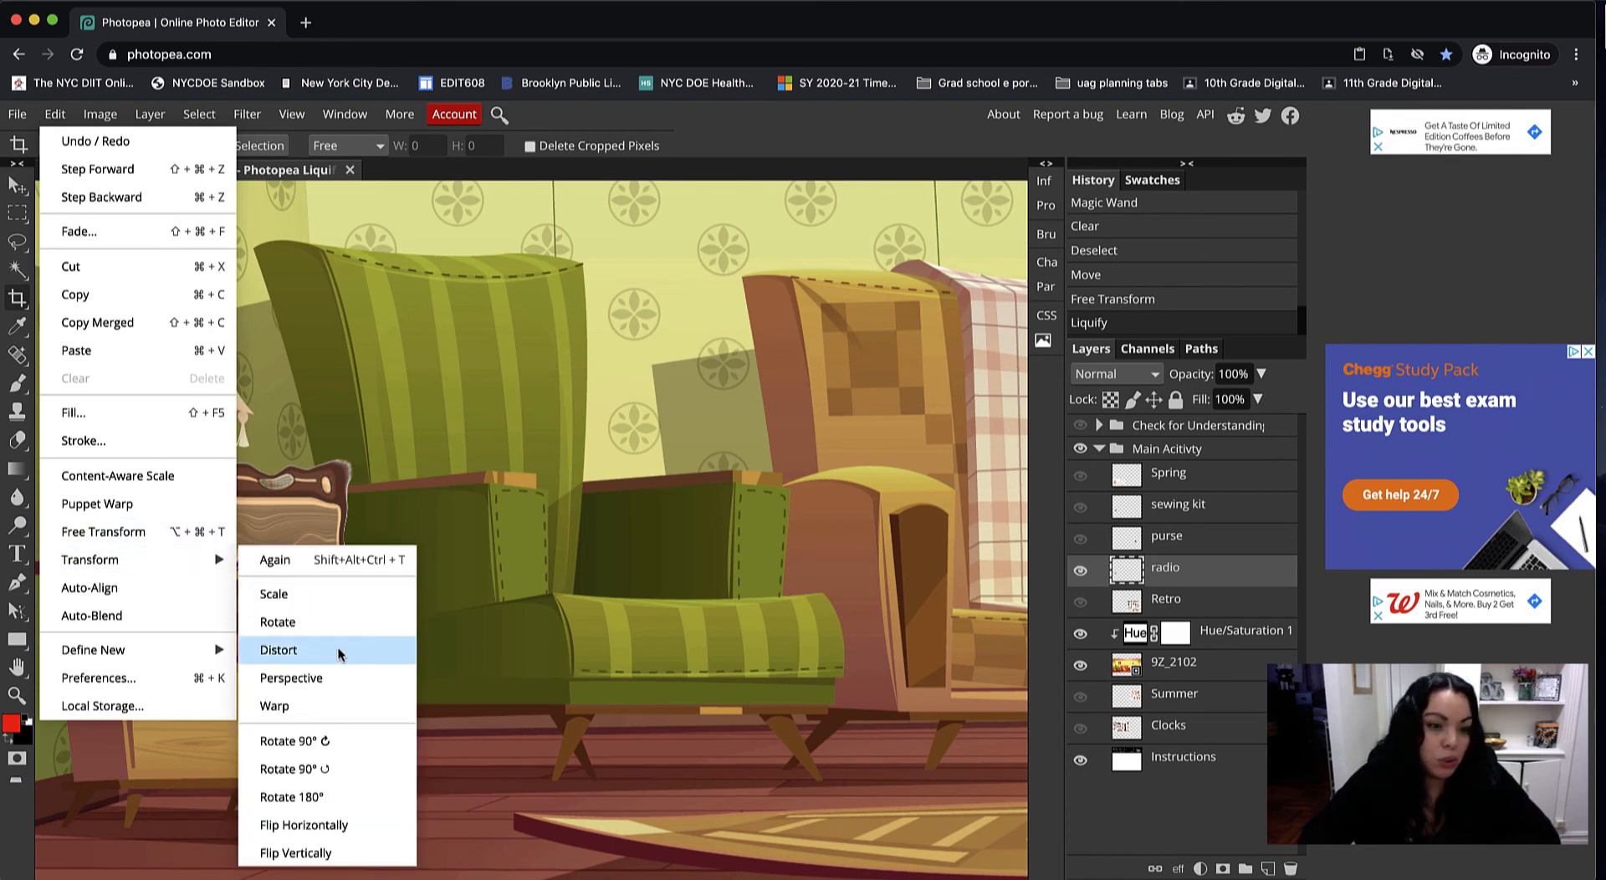
pyautogui.click(279, 649)
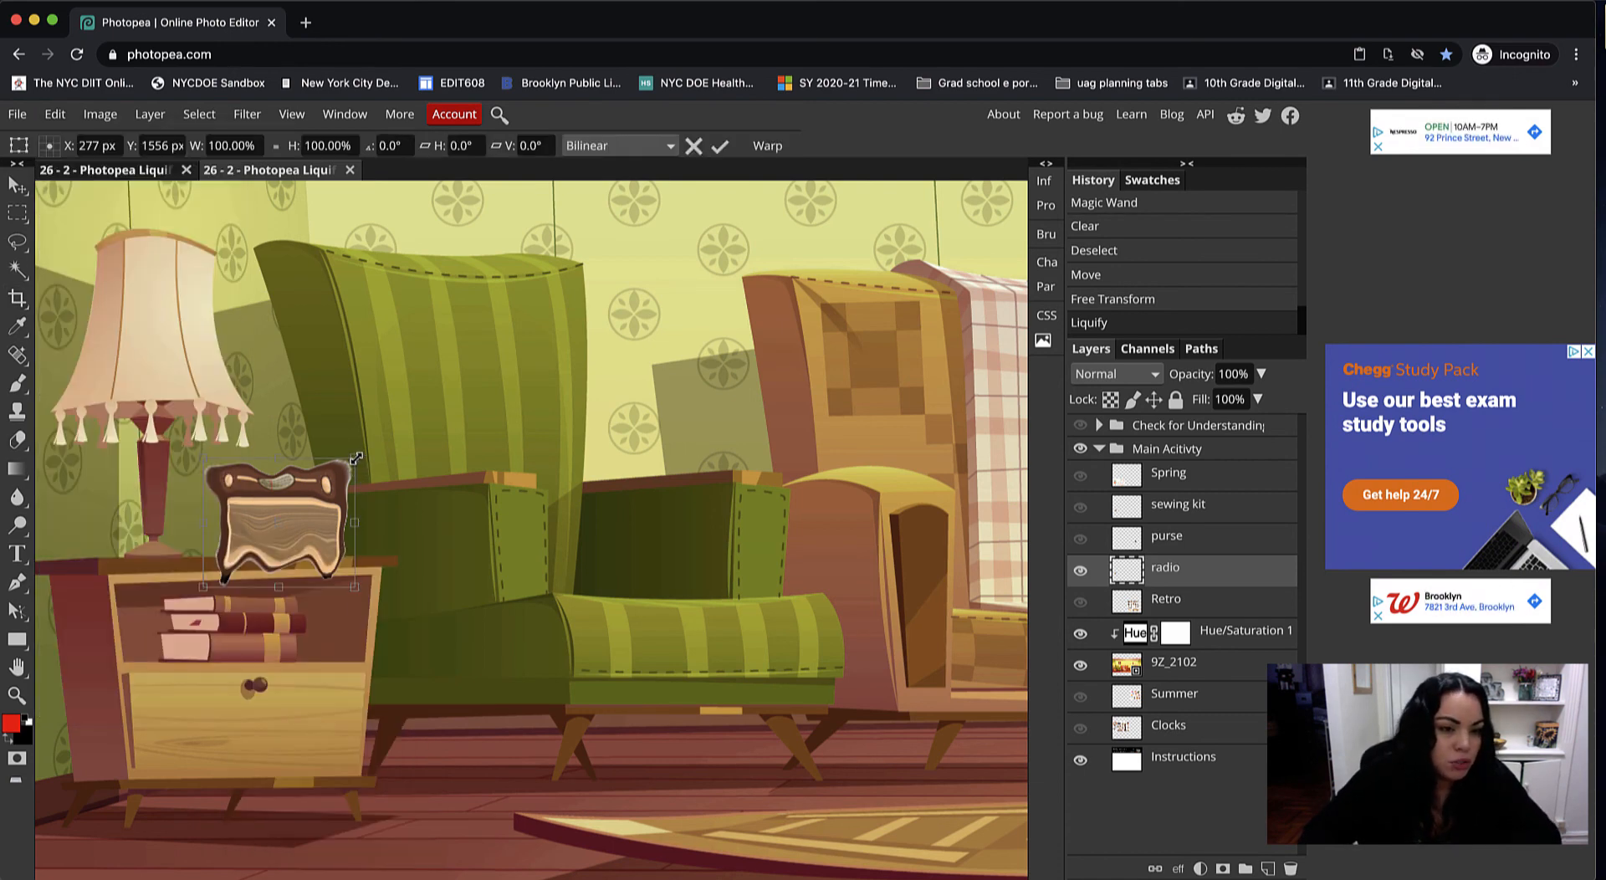
pyautogui.moveTo(355, 458)
pyautogui.mouseDown()
pyautogui.moveTo(366, 450)
pyautogui.moveTo(335, 470)
pyautogui.mouseUp()
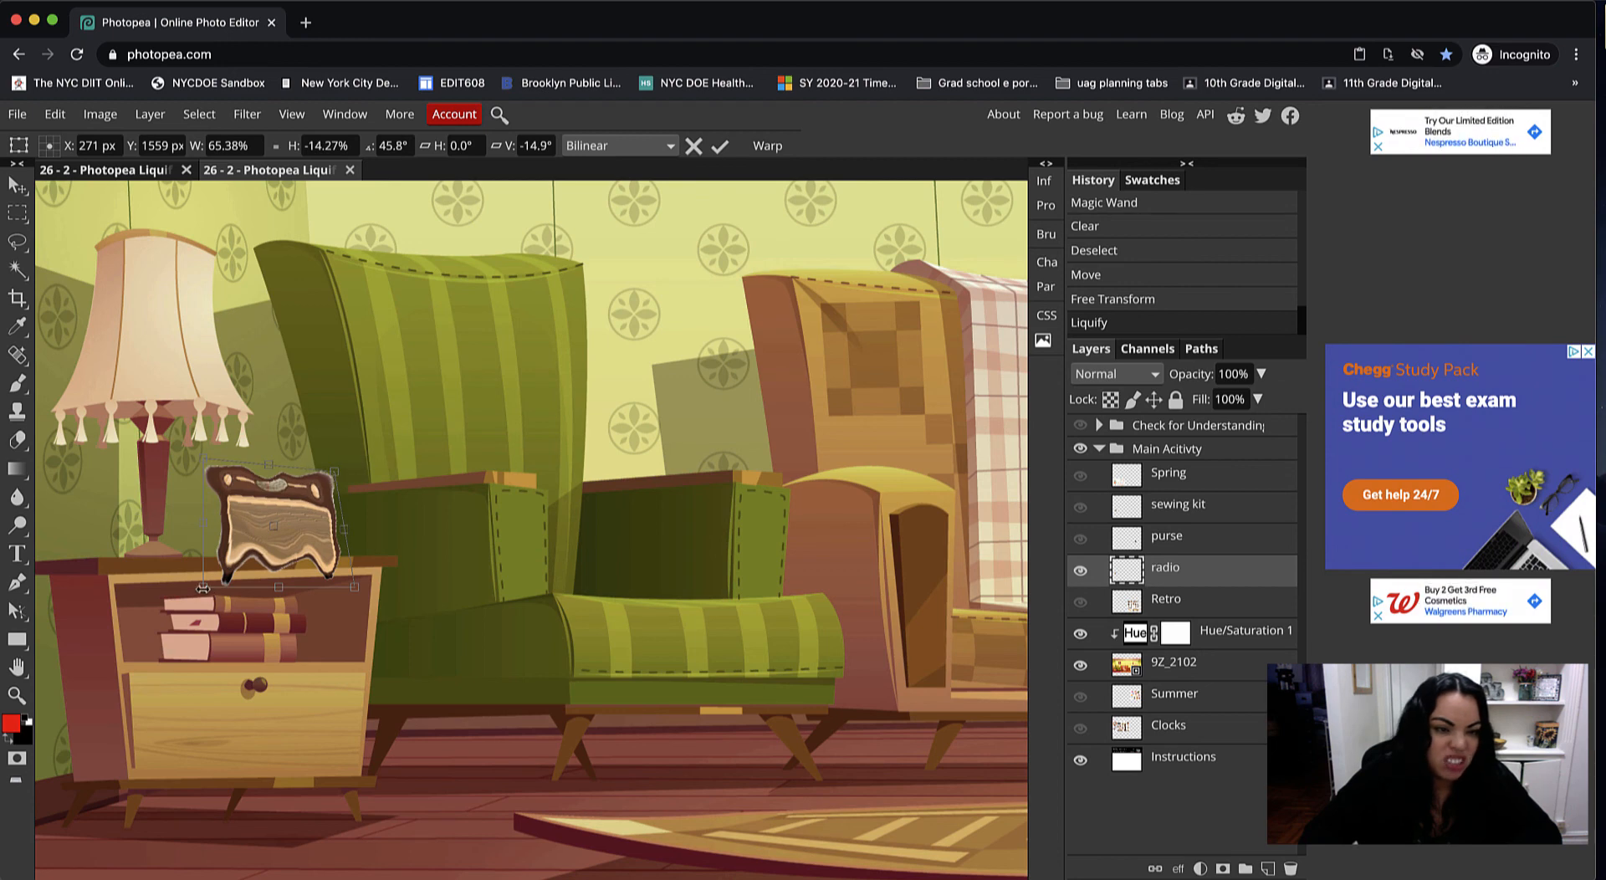
pyautogui.moveTo(203, 588)
pyautogui.mouseDown()
pyautogui.moveTo(226, 595)
pyautogui.moveTo(222, 611)
pyautogui.mouseUp()
pyautogui.moveTo(265, 469); pyautogui.dragTo(326, 519)
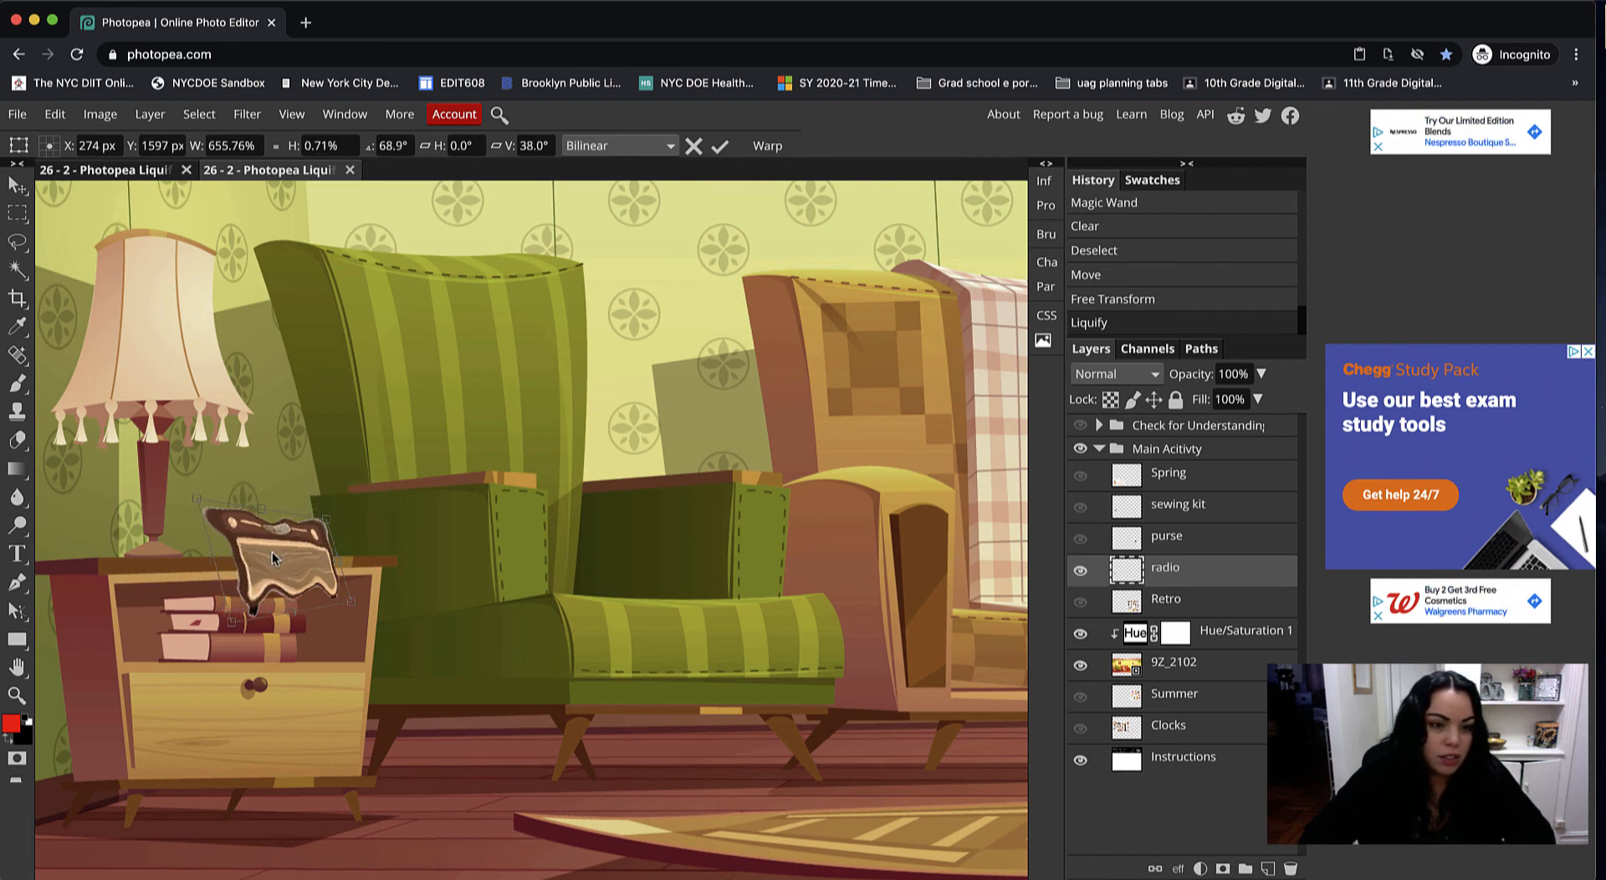
pyautogui.press('c')
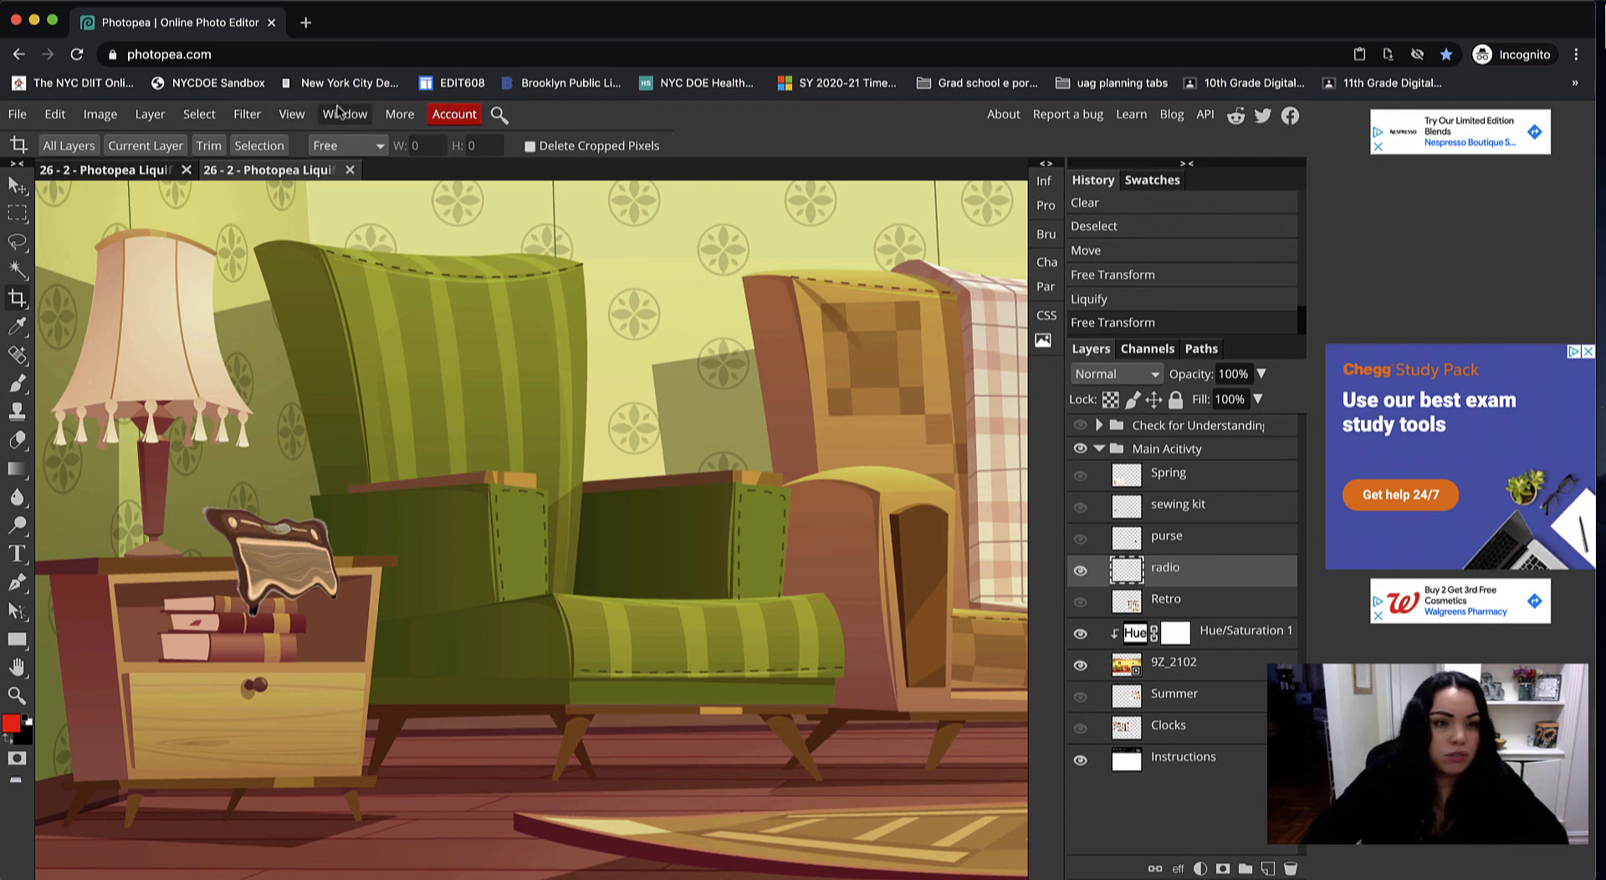
# Step: Liquify the distorted radio again, pushing its lower body and edges into a more melted shape
pyautogui.click(247, 114)
pyautogui.moveTo(292, 114)
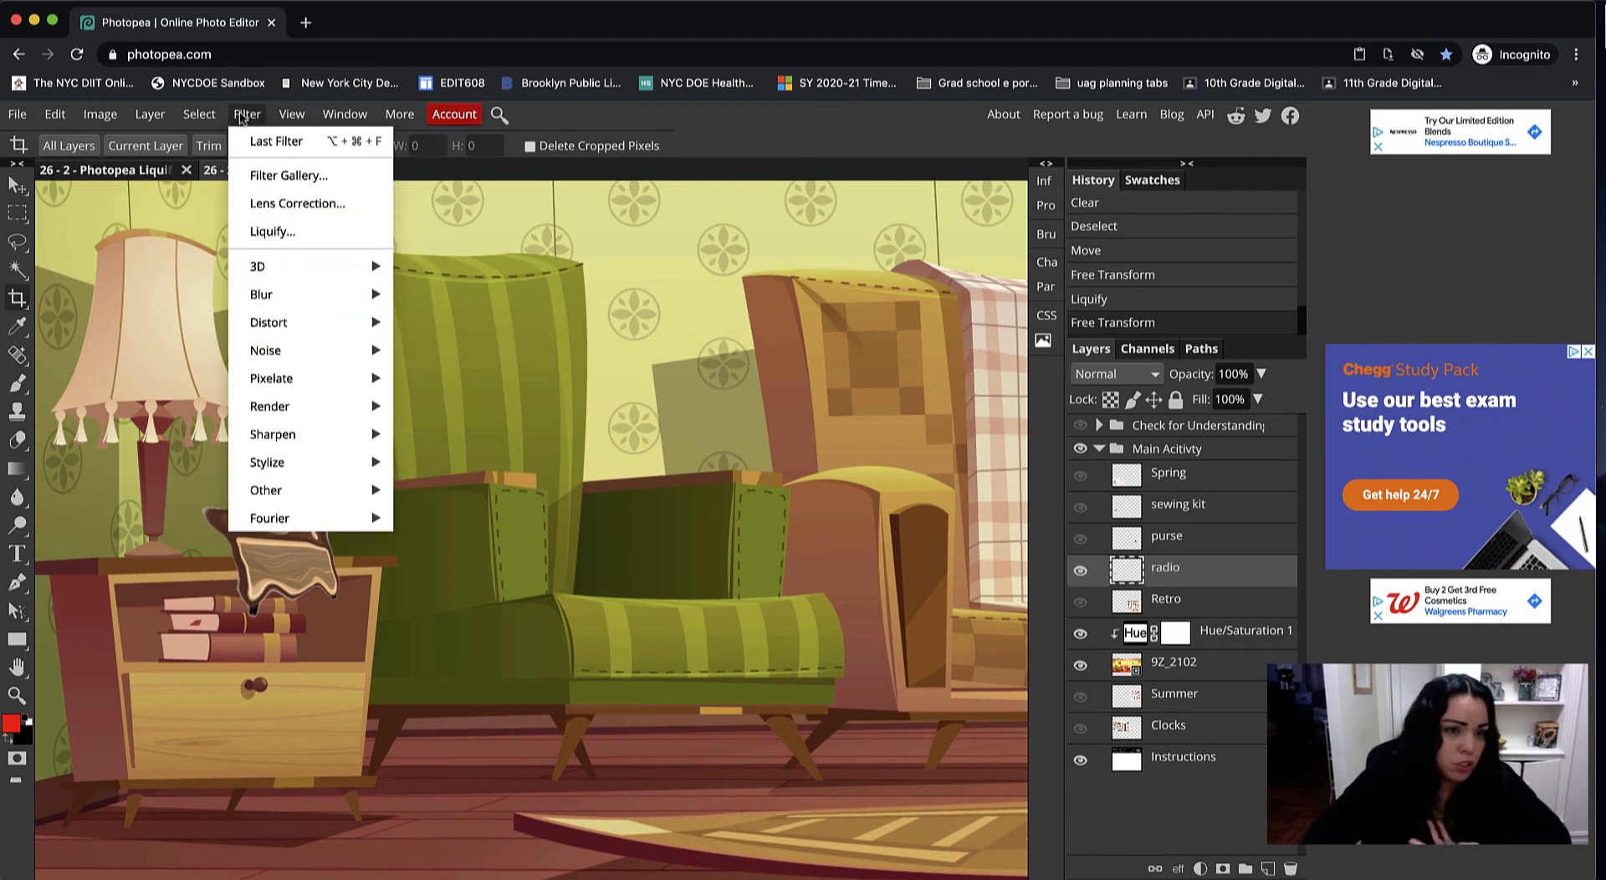
pyautogui.click(273, 231)
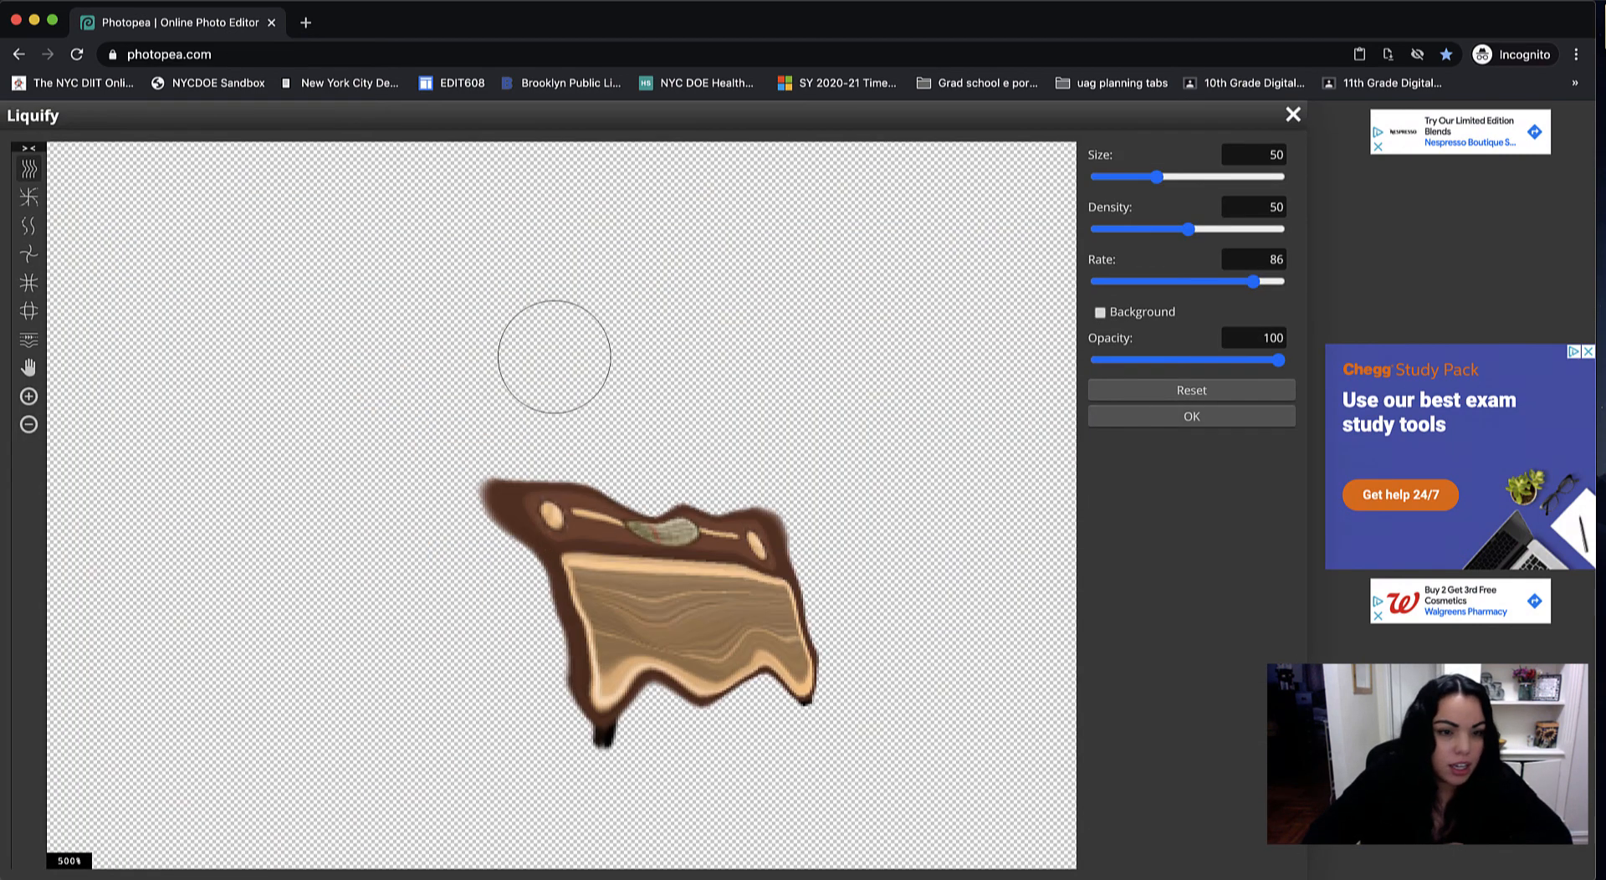
pyautogui.moveTo(565, 678); pyautogui.dragTo(587, 673)
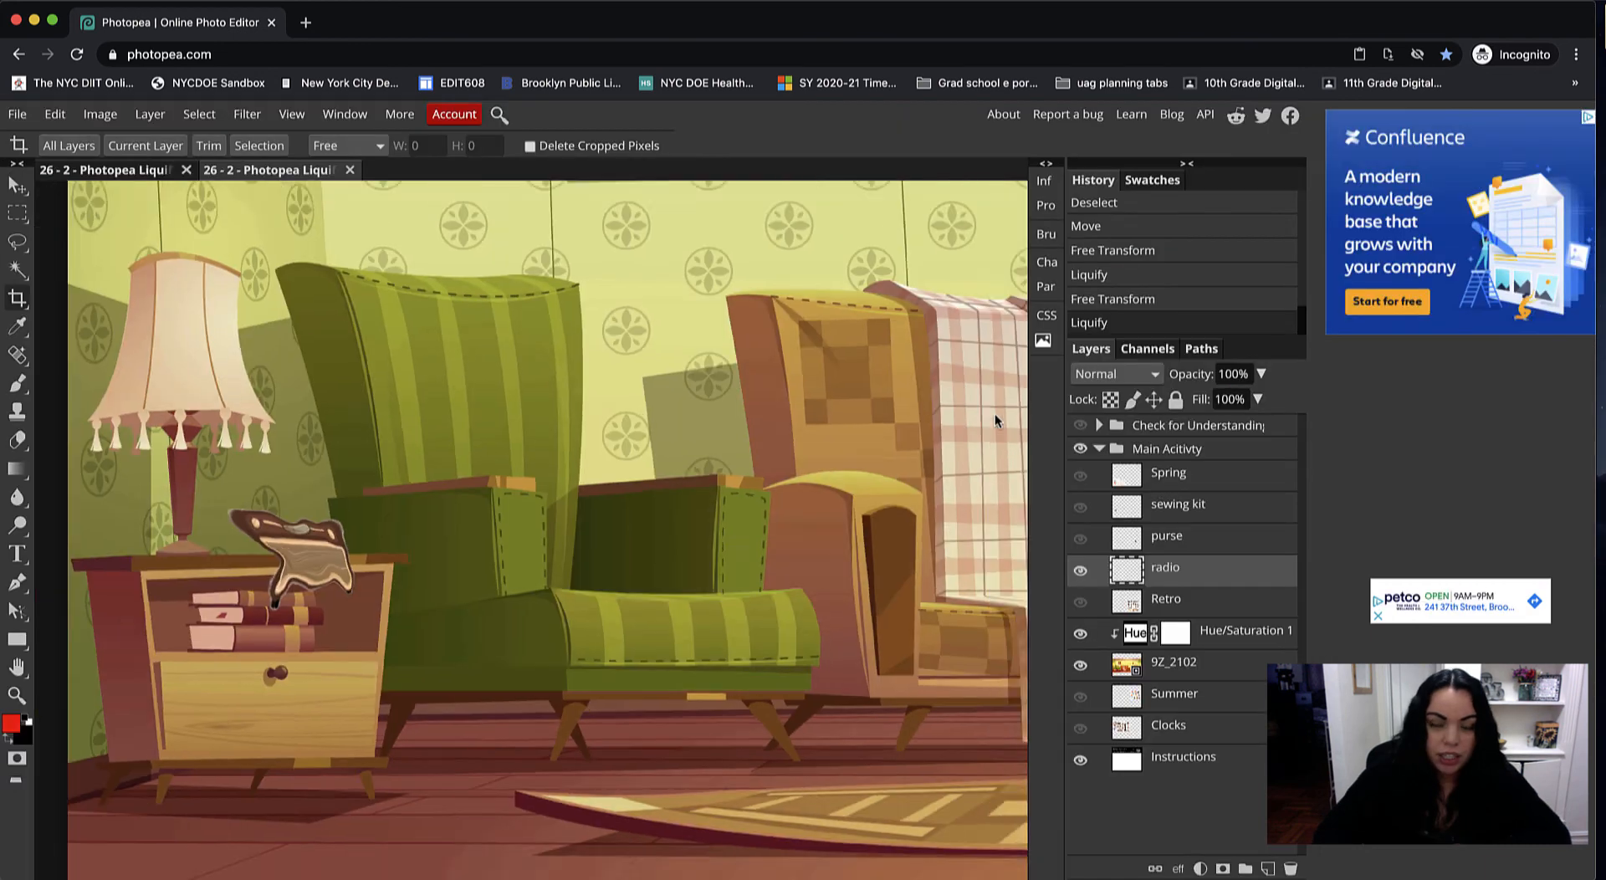
# Step: Examine the whole living room layout together with the main activity's instructions and the Dali example
pyautogui.press('super+minus')
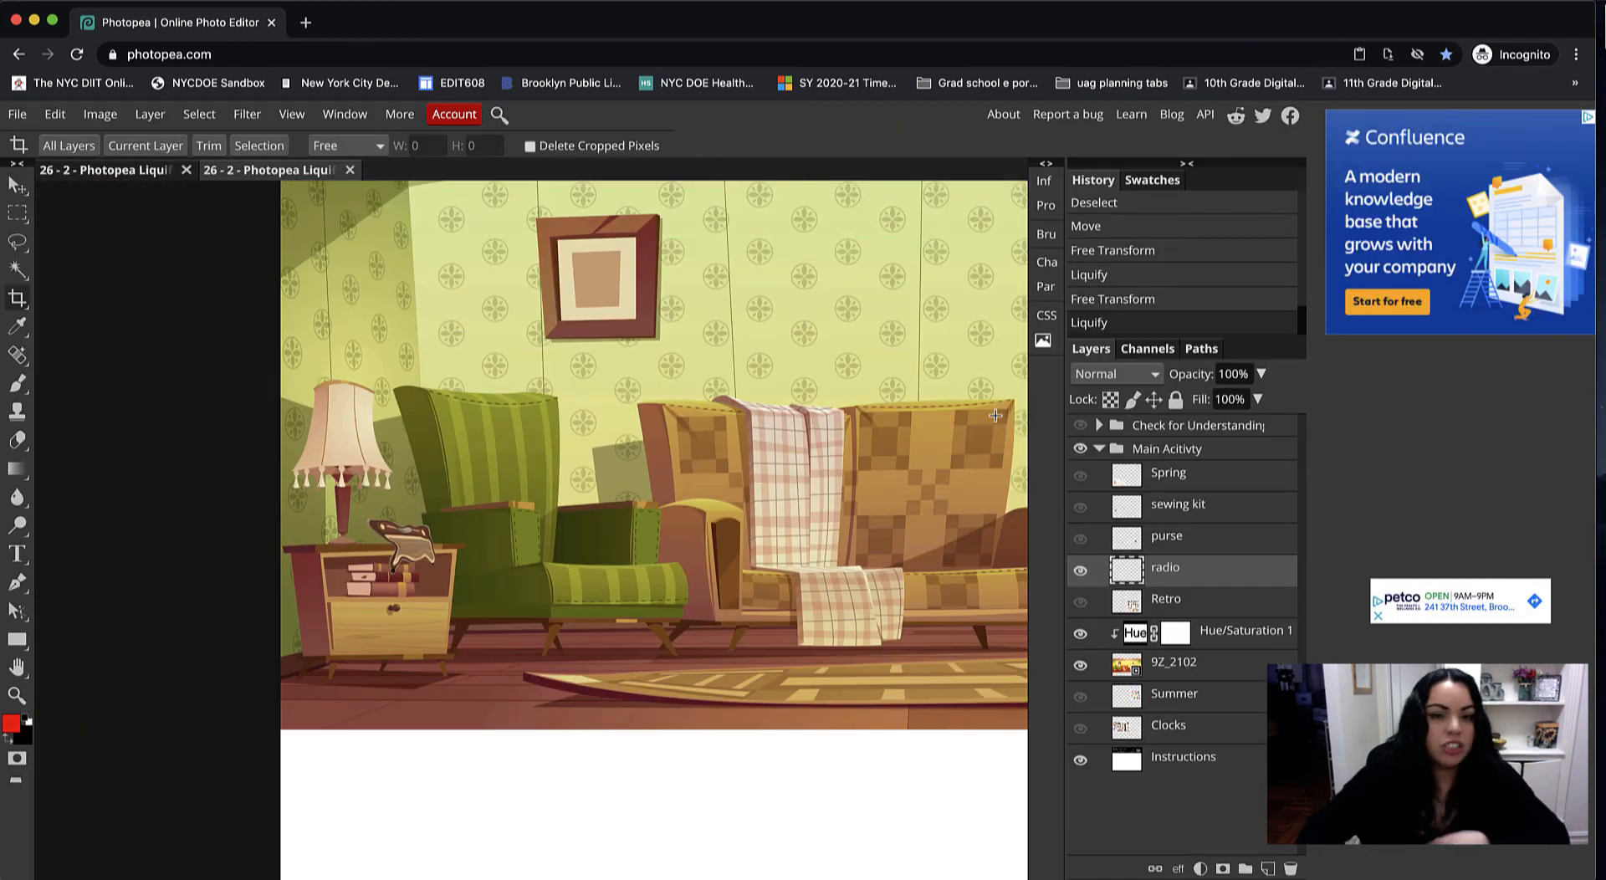
pyautogui.moveTo(889, 339); pyautogui.dragTo(805, 483)
pyautogui.hscroll(3, 710, 330)
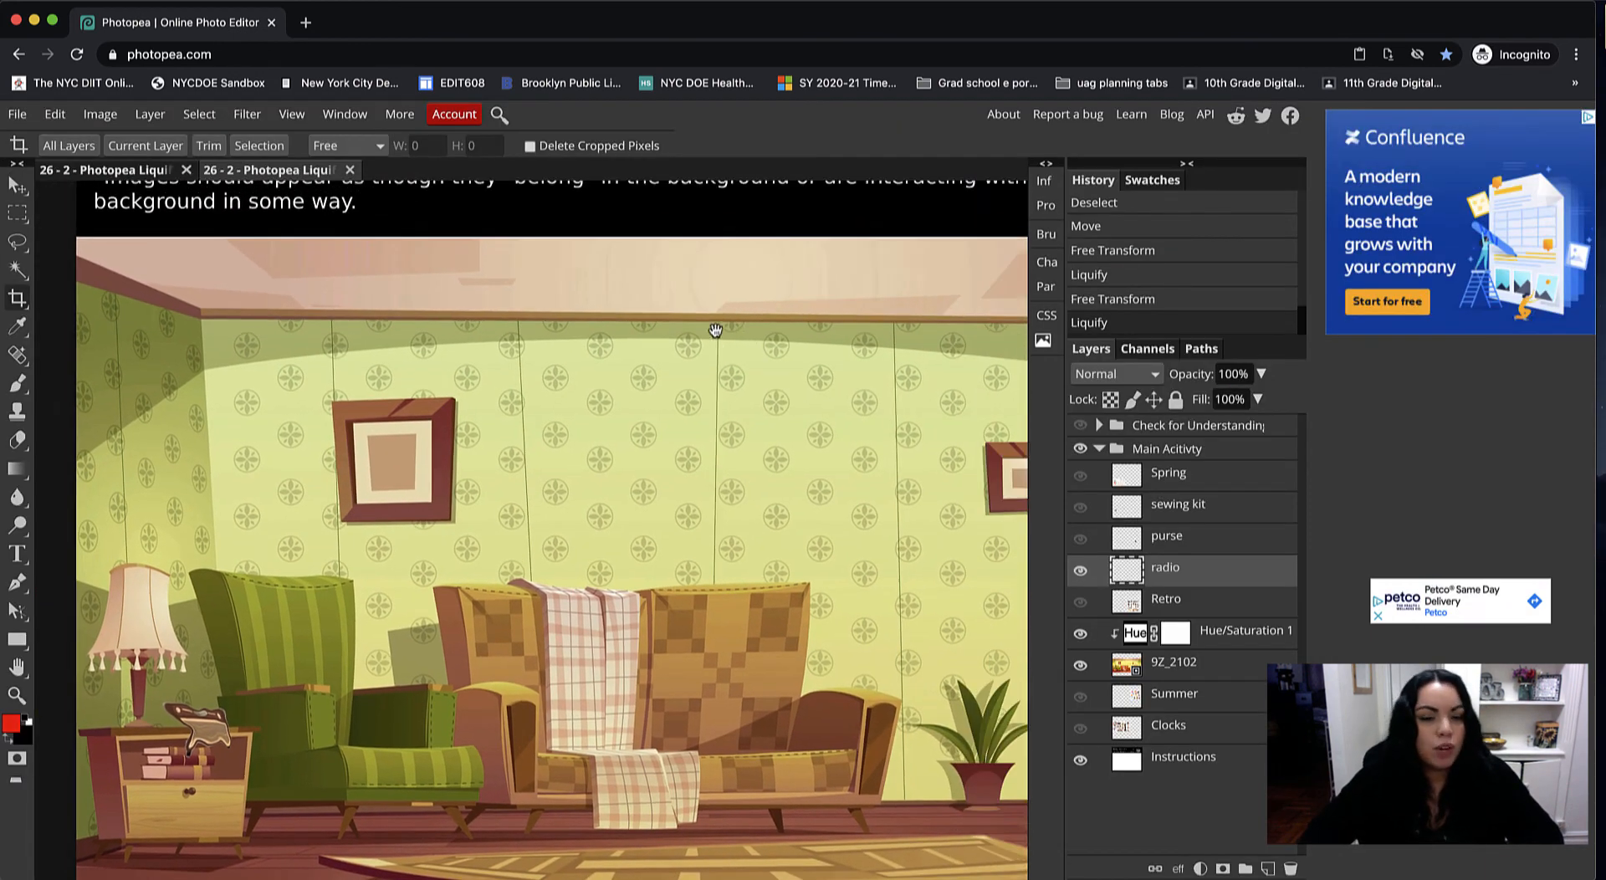
pyautogui.press('super+minus')
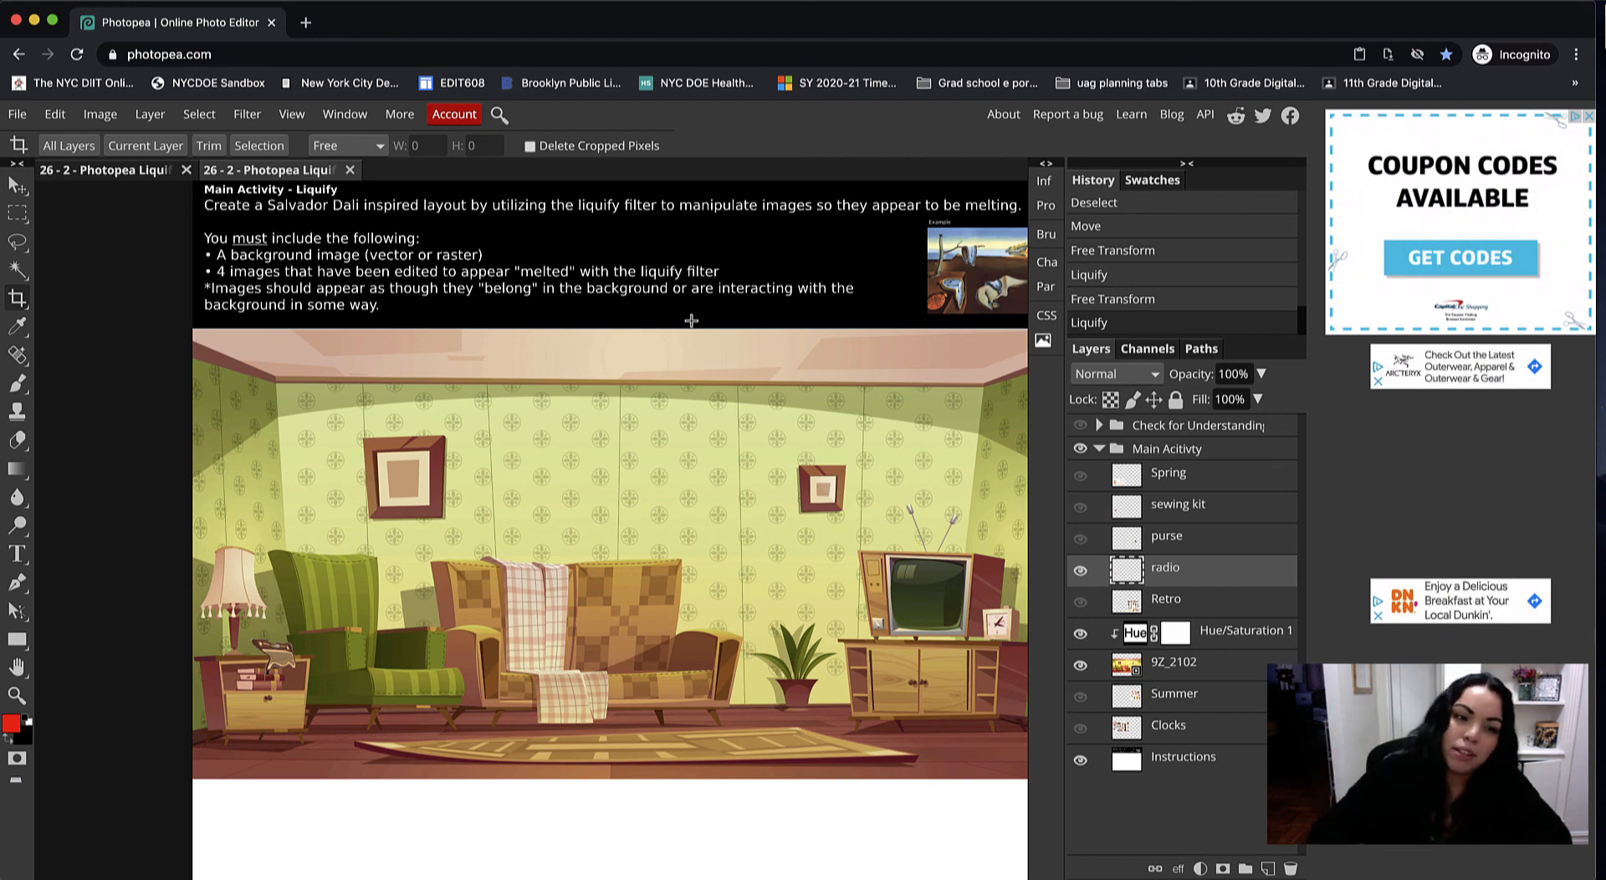
pyautogui.hscroll(-2, 378, 539)
pyautogui.hscroll(-1, 377, 539)
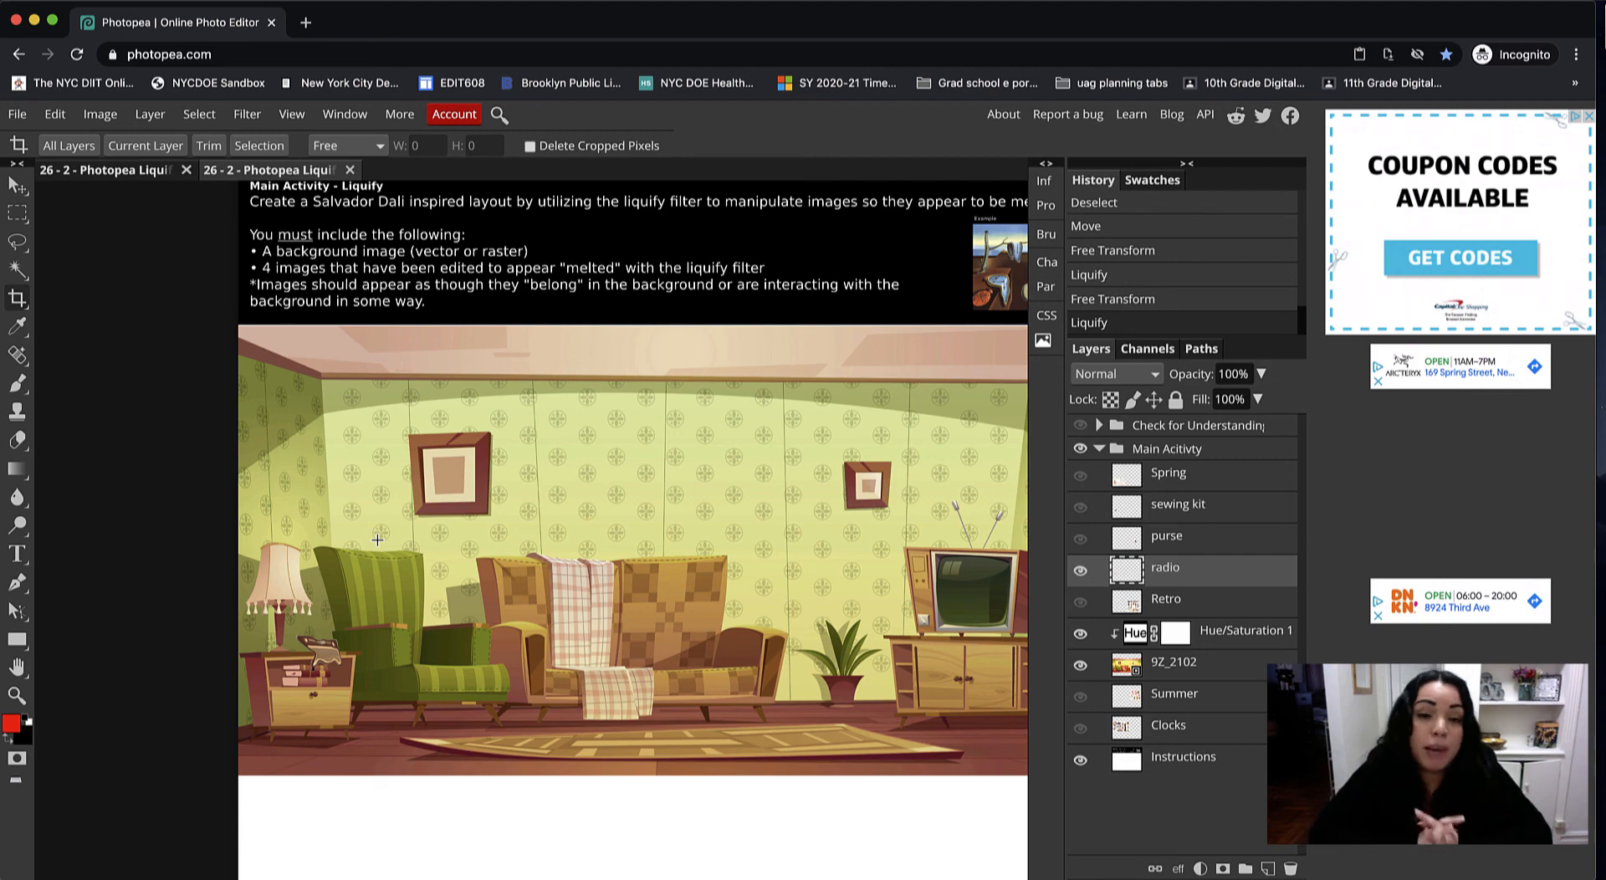
pyautogui.hscroll(6, 377, 539)
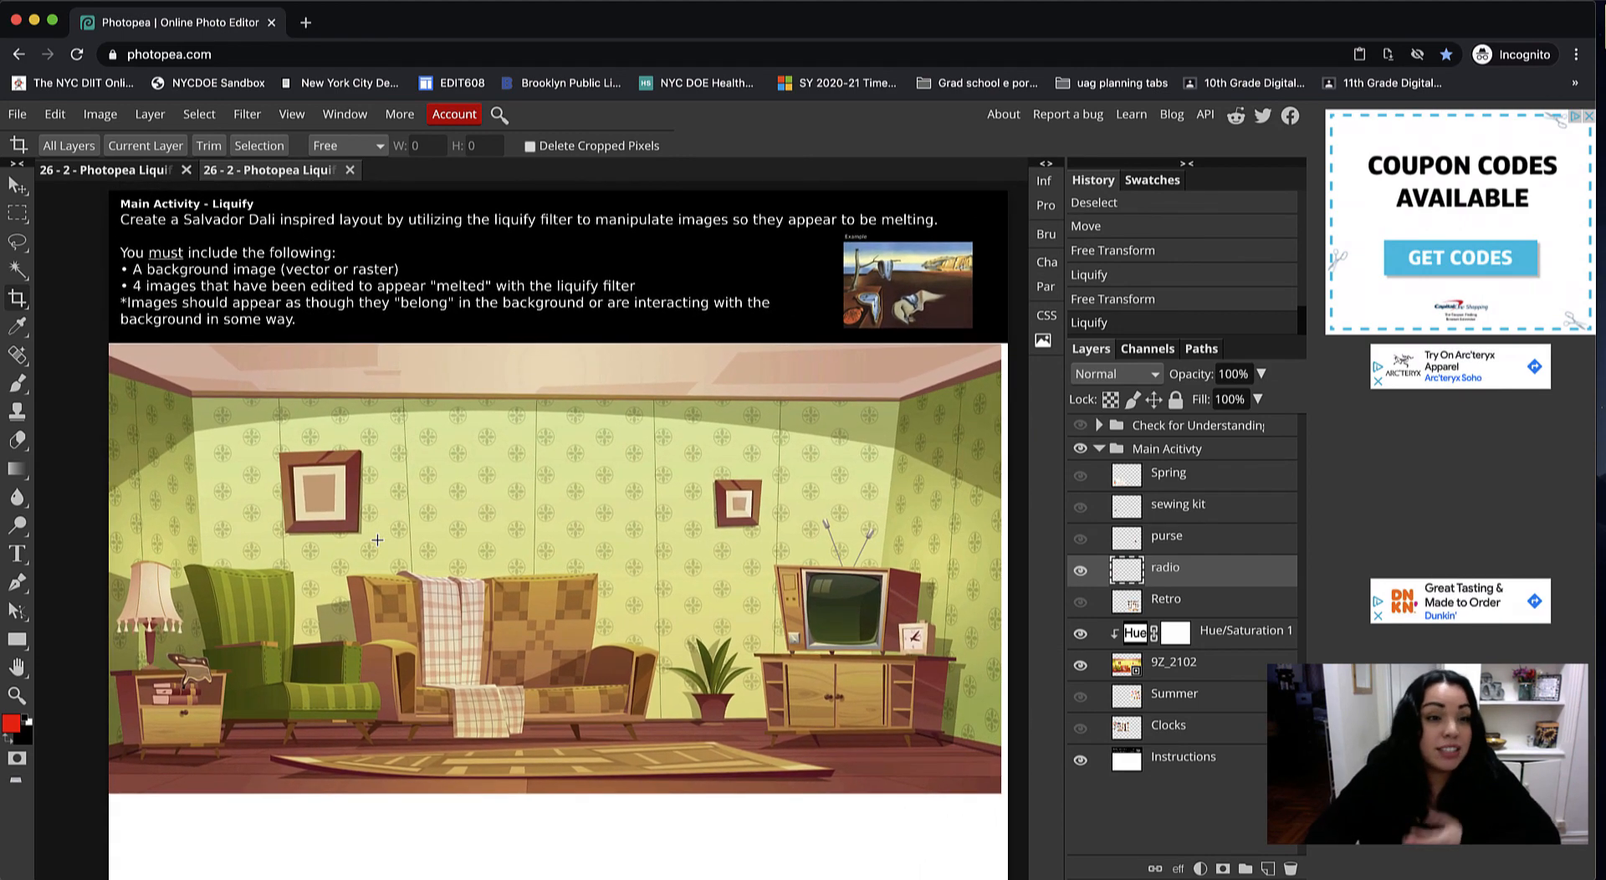